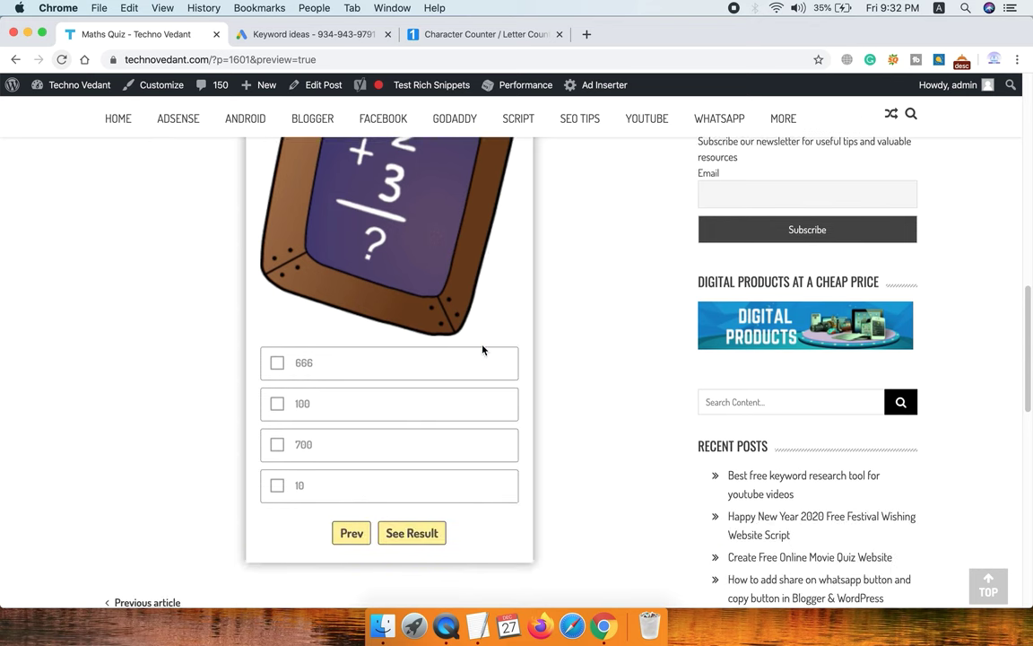
- Show the result of the Maths Quiz in the post preview
left_click(412, 533)
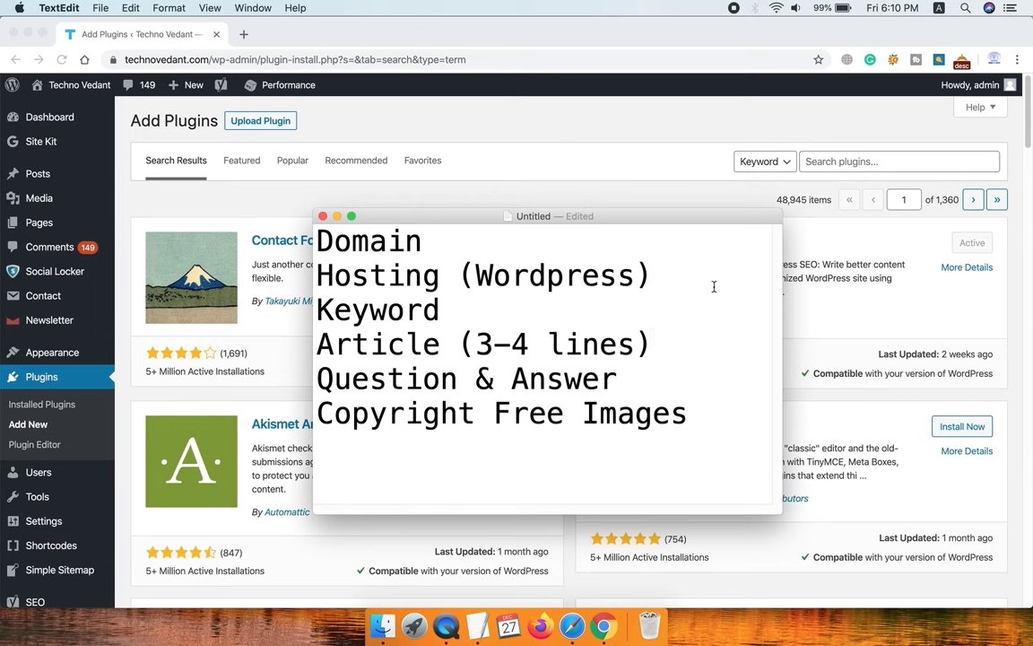
- Review the requirements list in the note by highlighting each line from Domain to Copyright Free Images and finally the whole list
left_click_drag(427, 238, 304, 240)
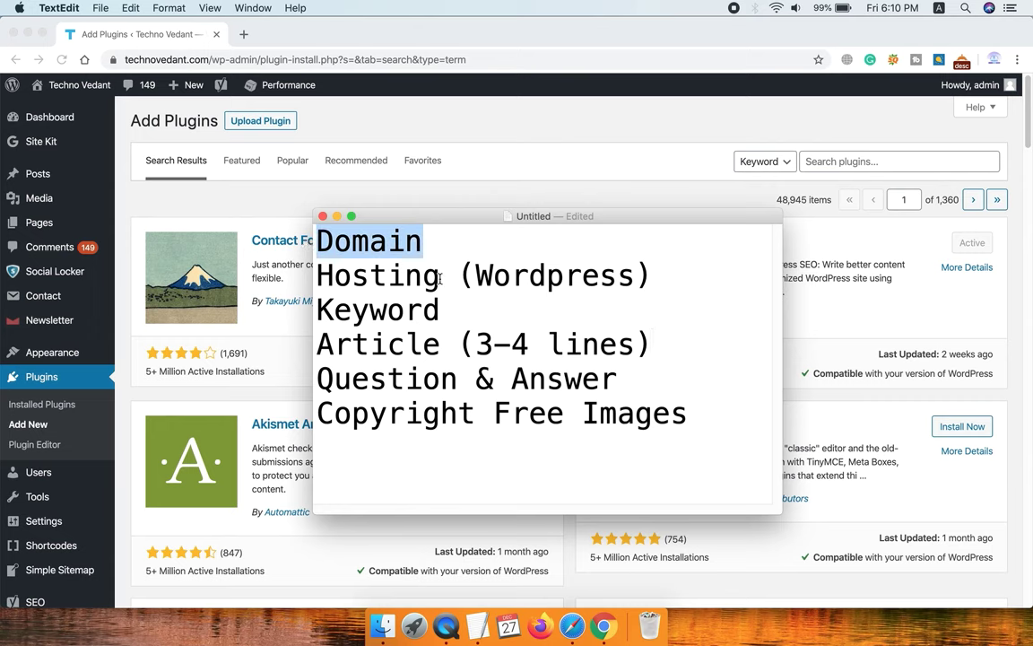
left_click_drag(653, 277, 305, 269)
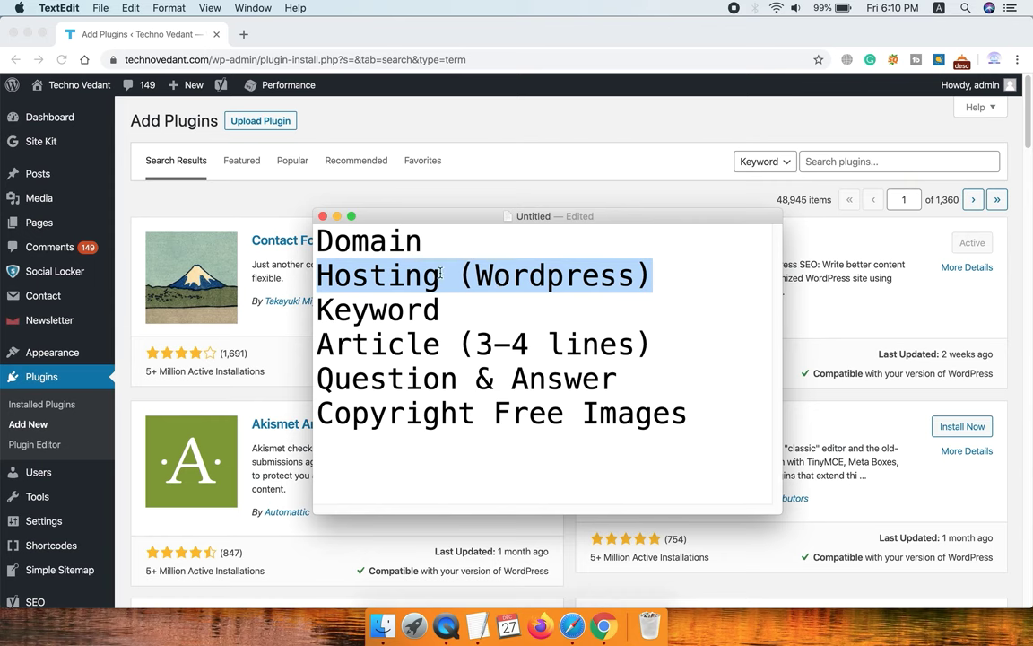
left_click(453, 312)
left_click_drag(449, 309, 314, 309)
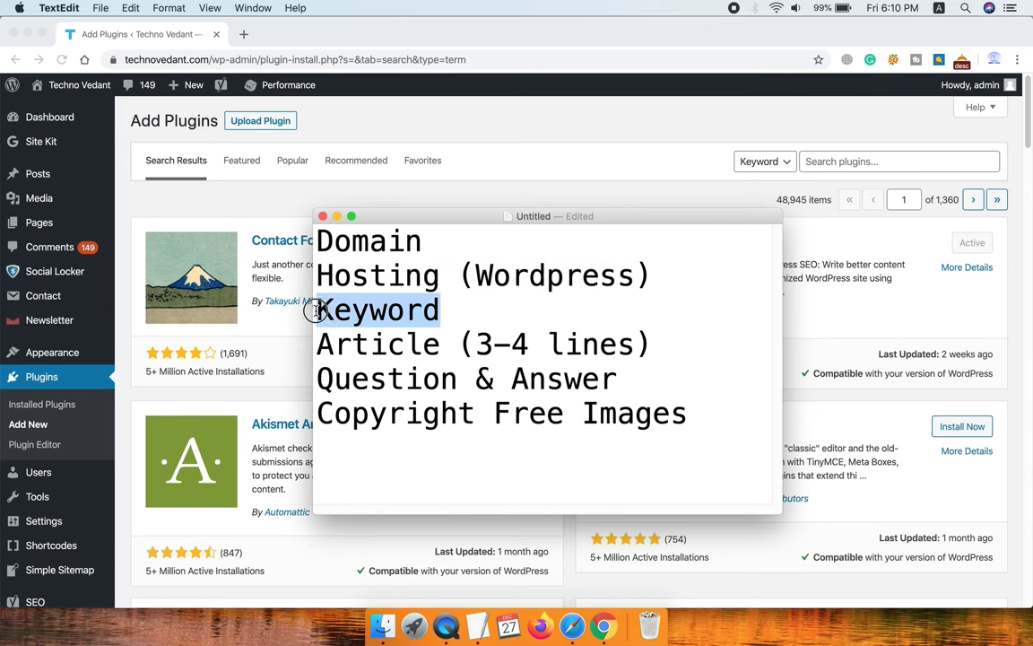
left_click(451, 305)
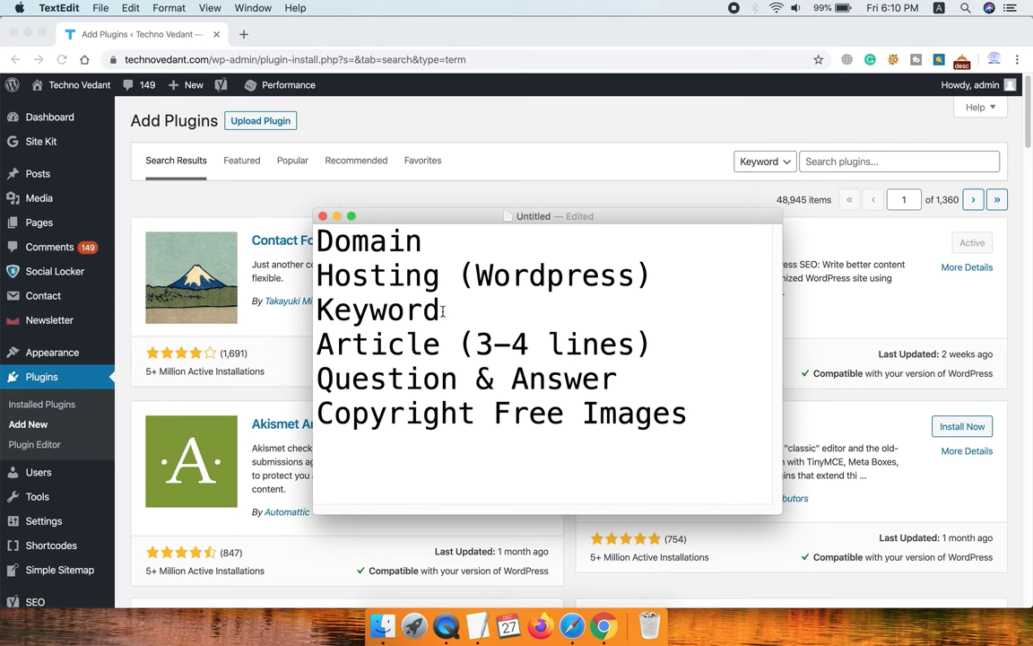
left_click_drag(440, 345, 312, 349)
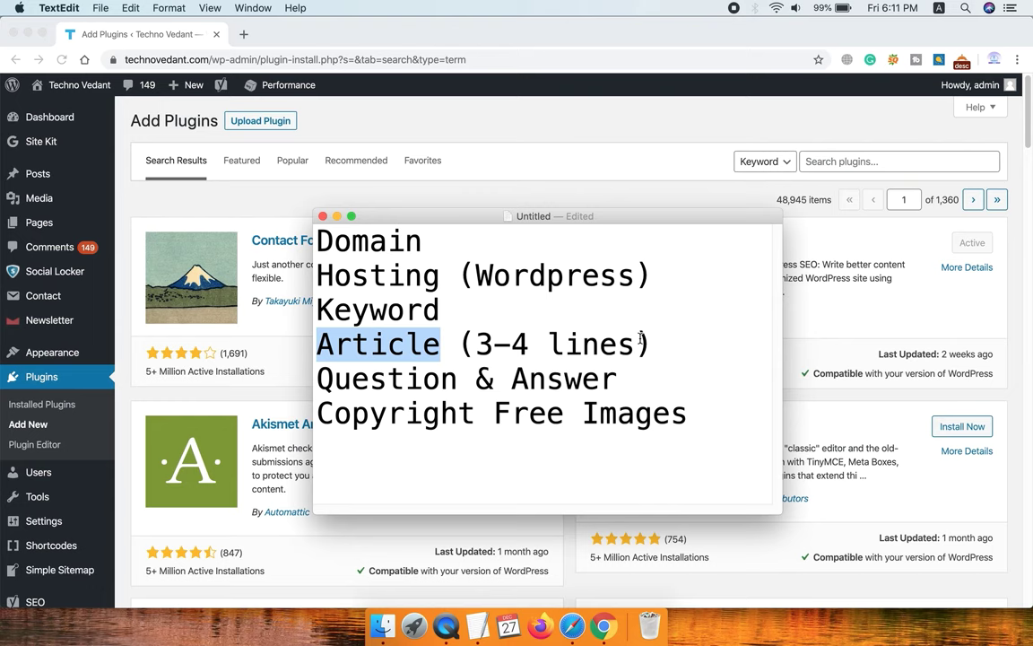
left_click_drag(640, 338, 464, 339)
left_click(619, 377)
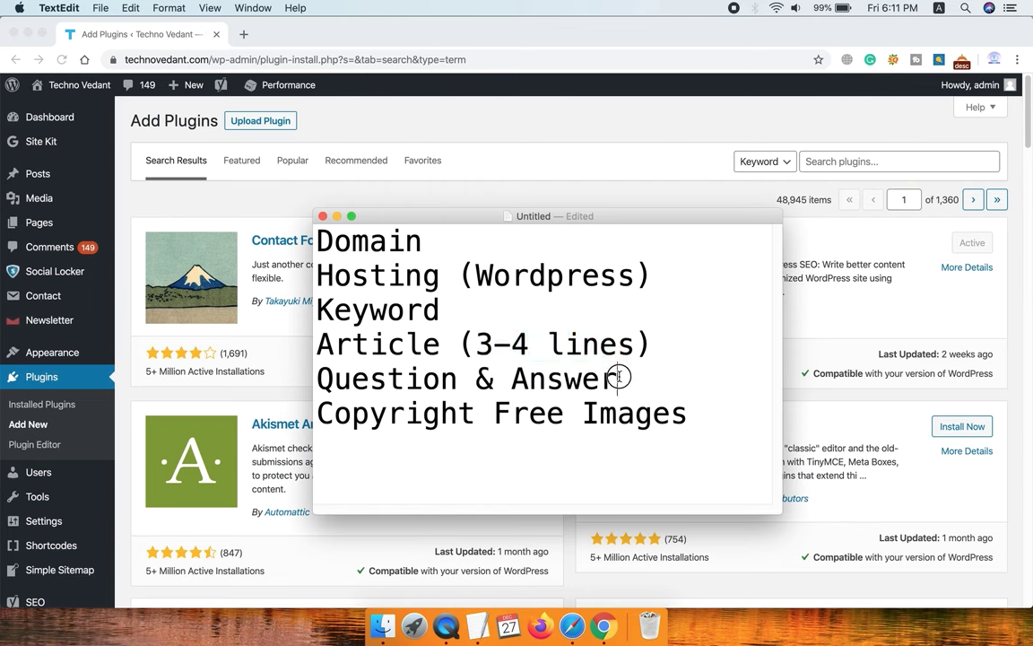
left_click_drag(619, 377, 316, 378)
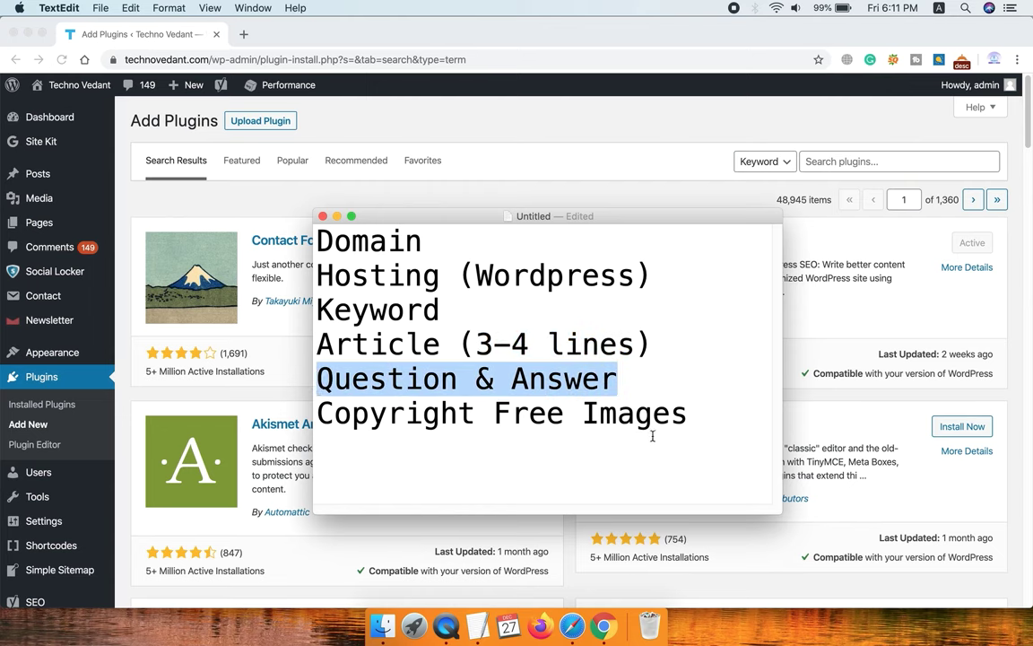
left_click_drag(698, 414, 312, 424)
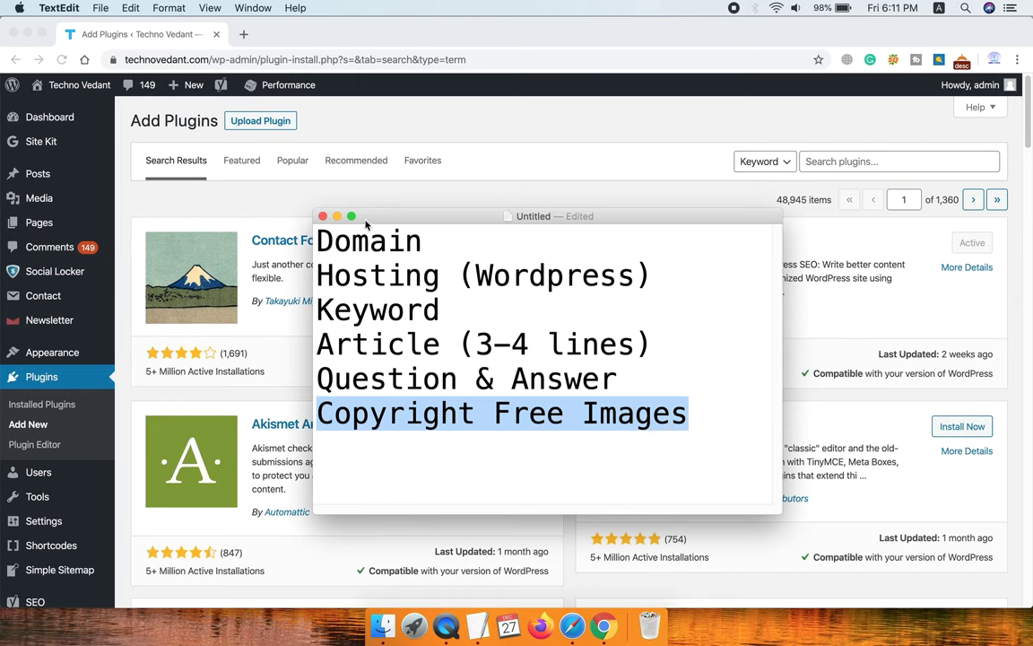
left_click_drag(707, 415, 251, 233)
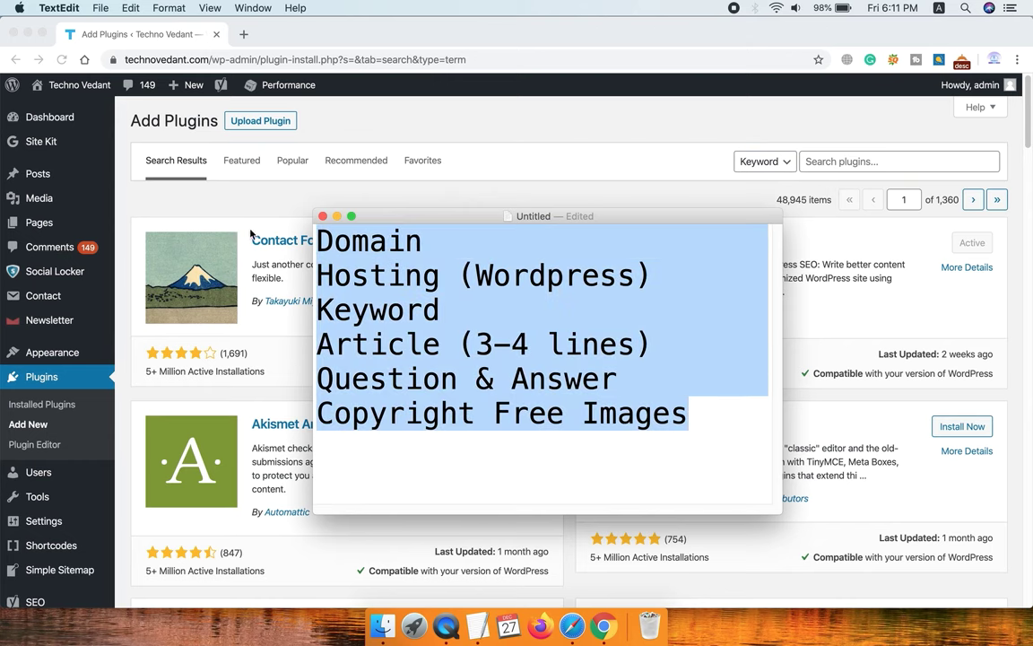
- Minimize the Chrome window, highlight Domain in the note, and browse the "domain techno vedant" YouTube results in Safari
left_click(28, 34)
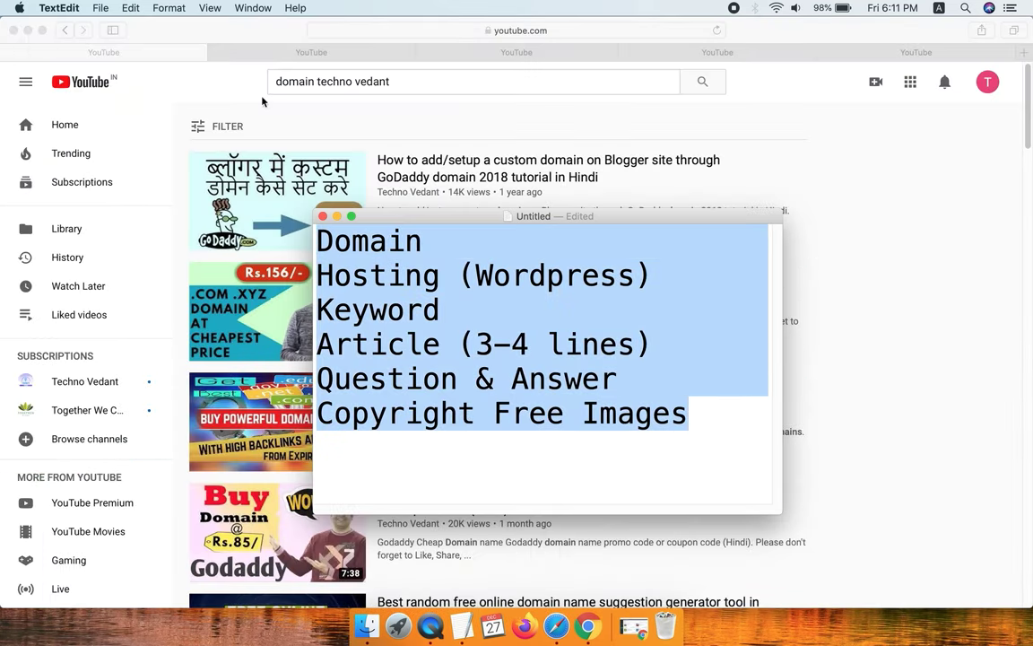
left_click_drag(443, 239, 309, 239)
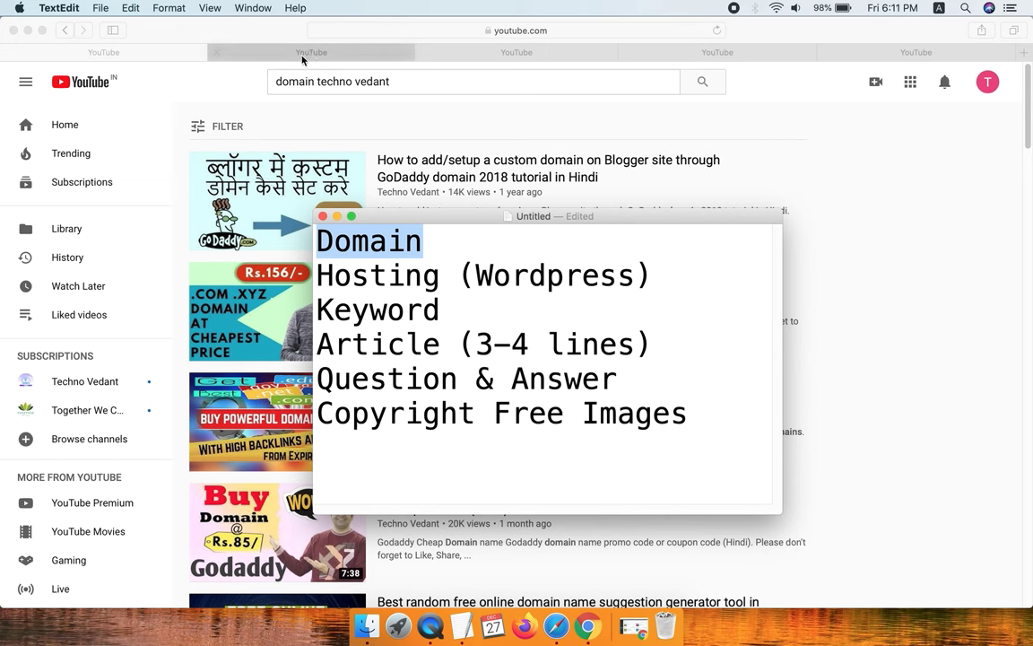
left_click(351, 101)
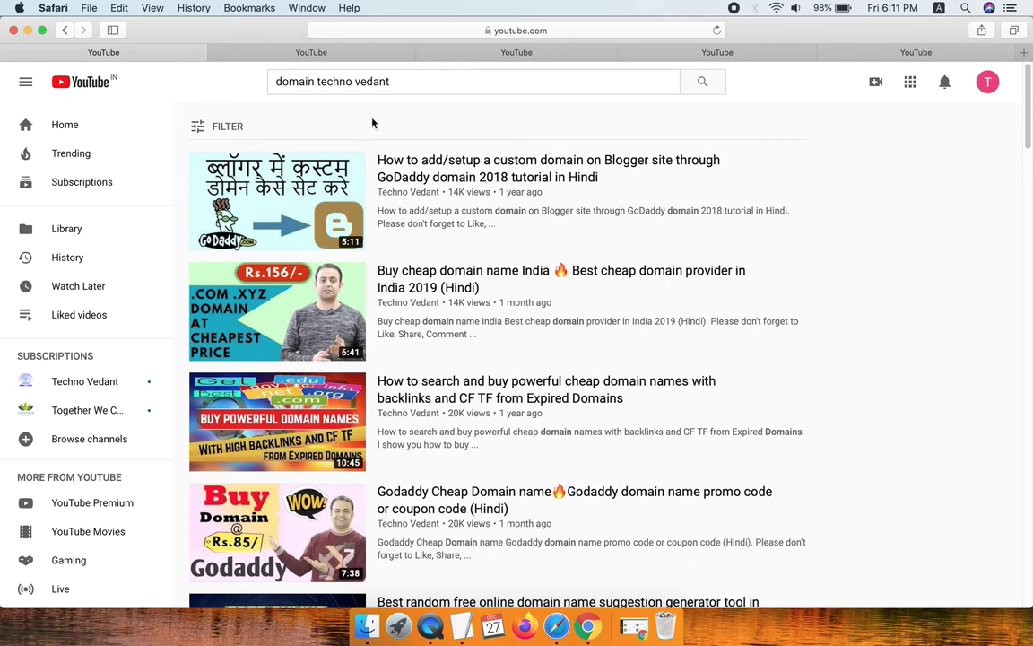
left_click_drag(1029, 132, 1027, 182)
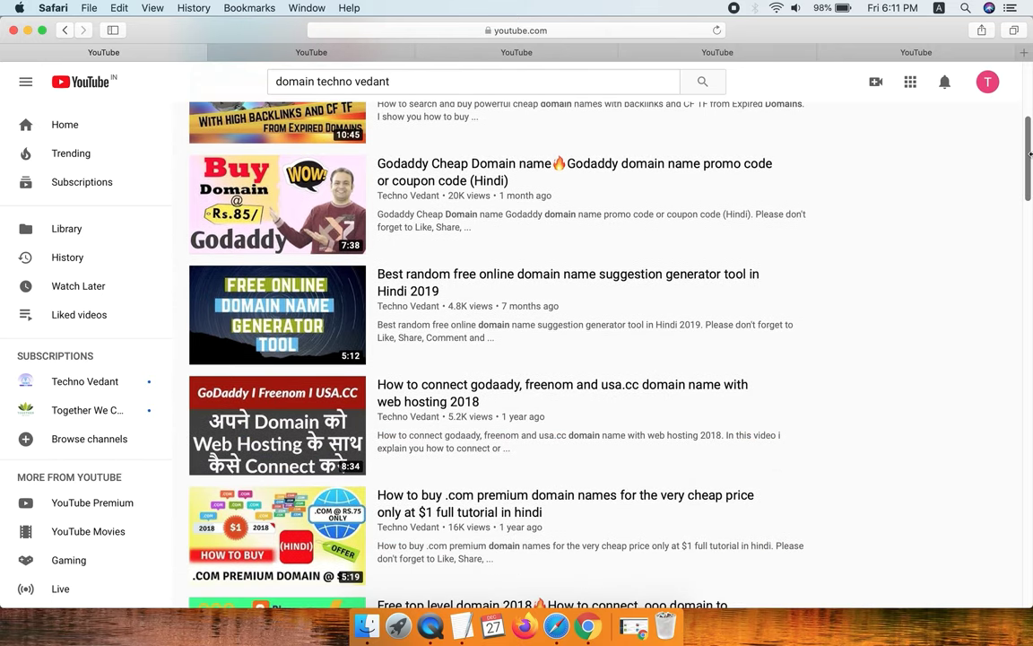
- Return to the requirements note and browse the "hosting techno vedant" video results on YouTube
left_click(461, 625)
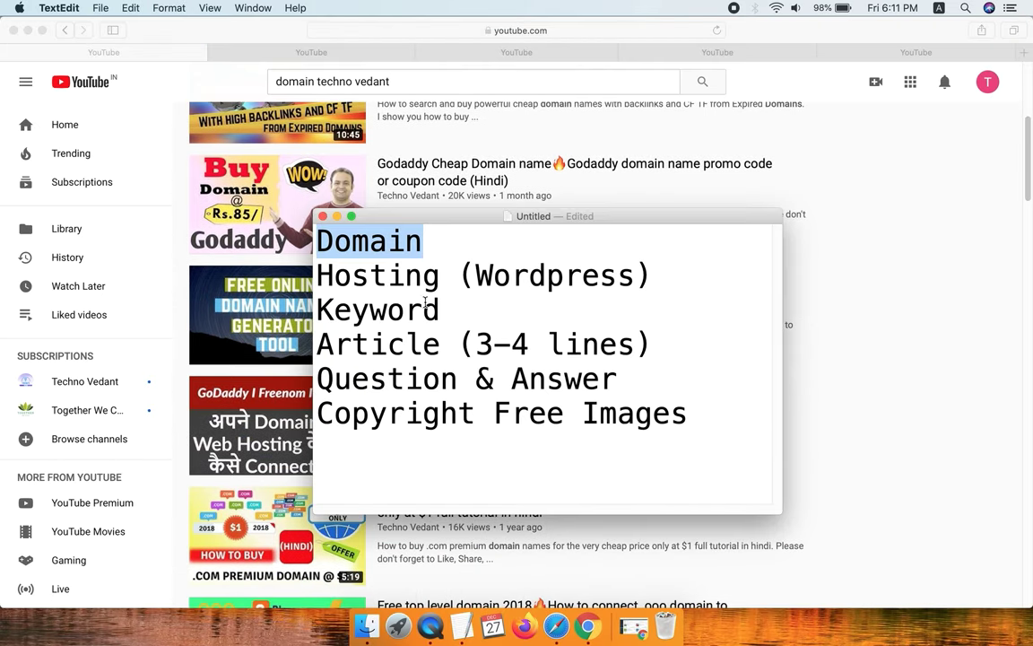
left_click(352, 54)
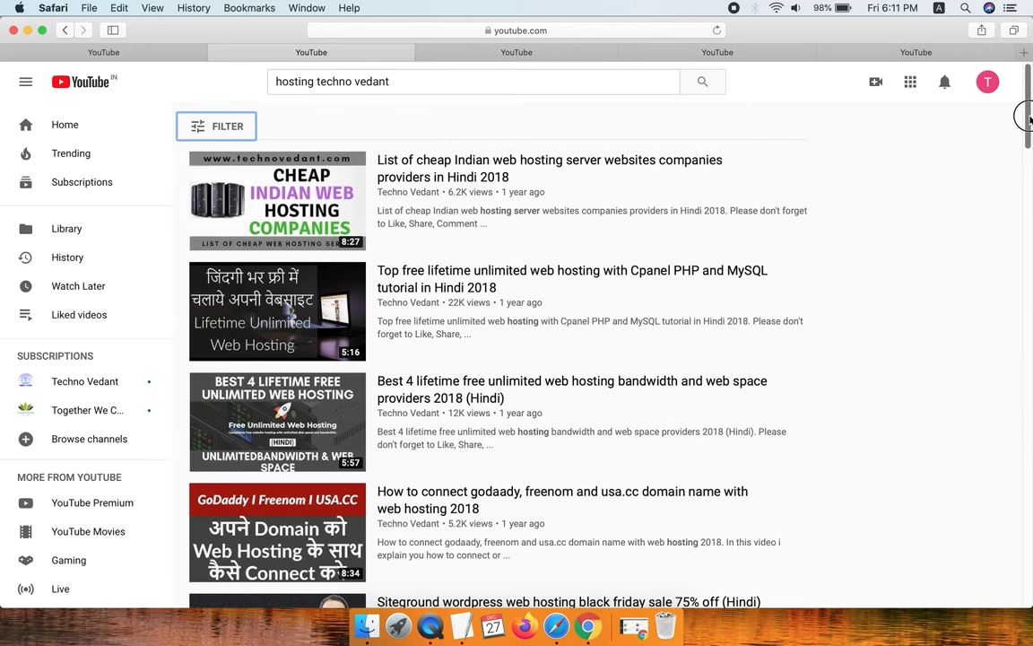
mouse_move(1030, 119)
left_mouse_down()
mouse_move(1027, 154)
mouse_move(1028, 114)
left_mouse_up()
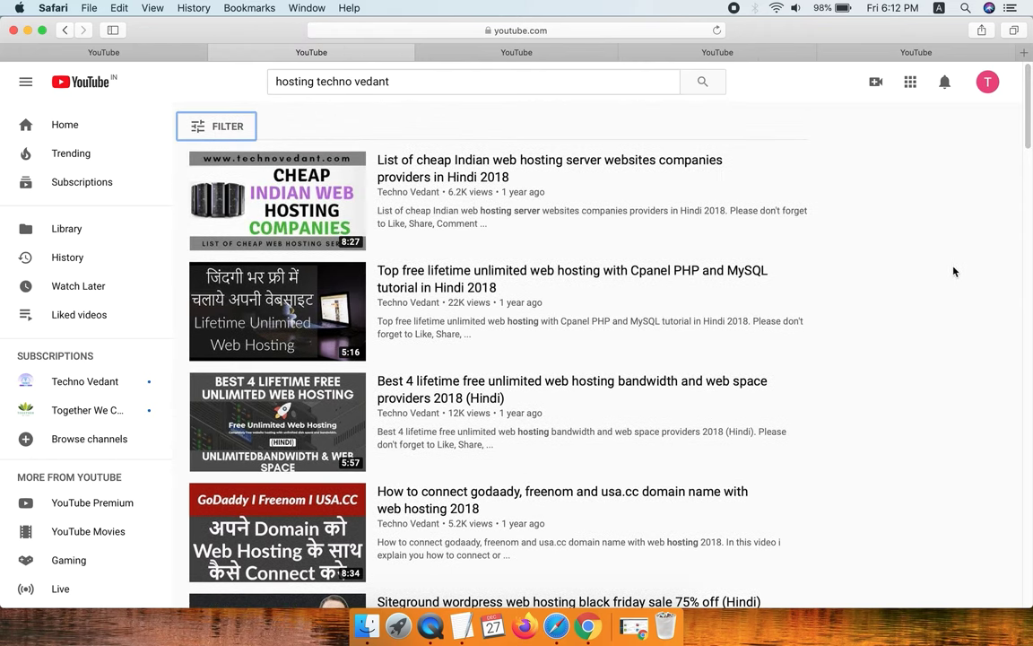
- Browse the "keyword research techno vedant" video results on YouTube, highlighting Keyword in the requirements note
left_click(520, 54)
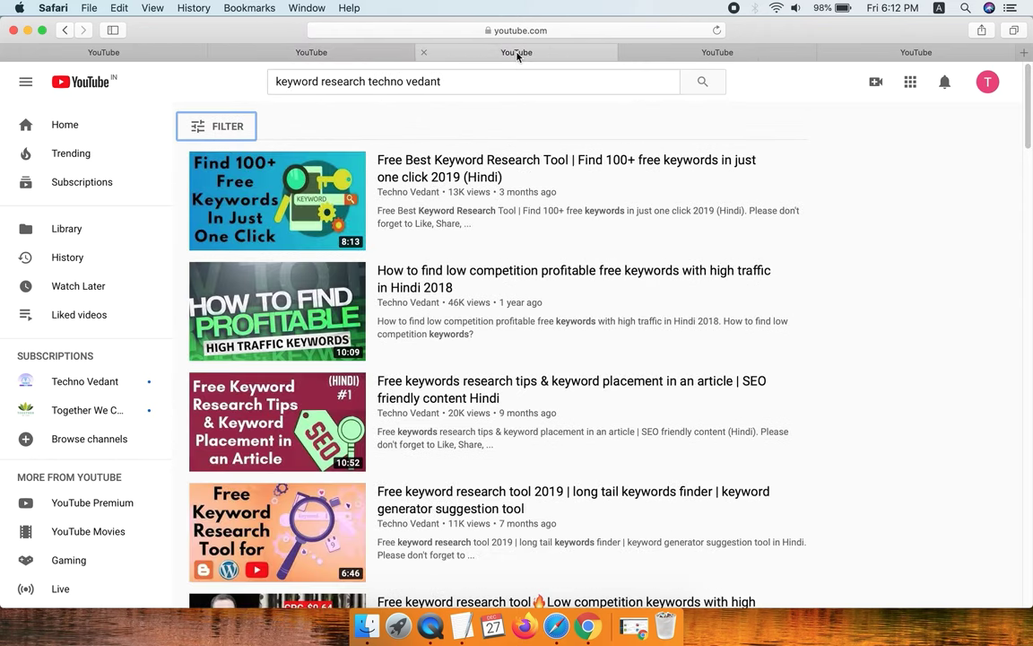
left_click(460, 621)
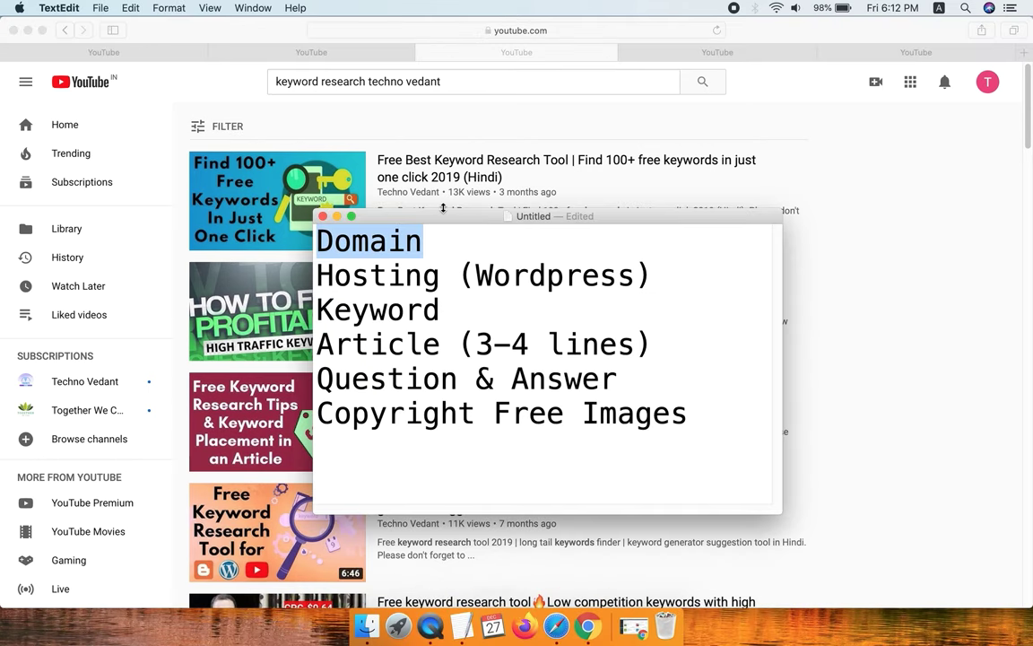
double_click(439, 310)
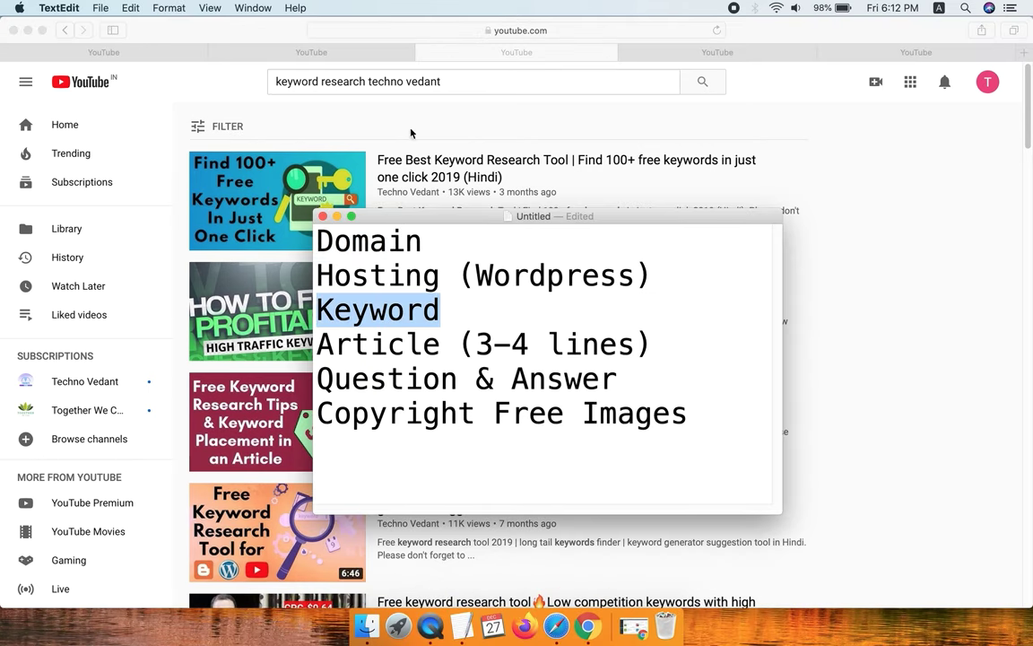
left_click(488, 113)
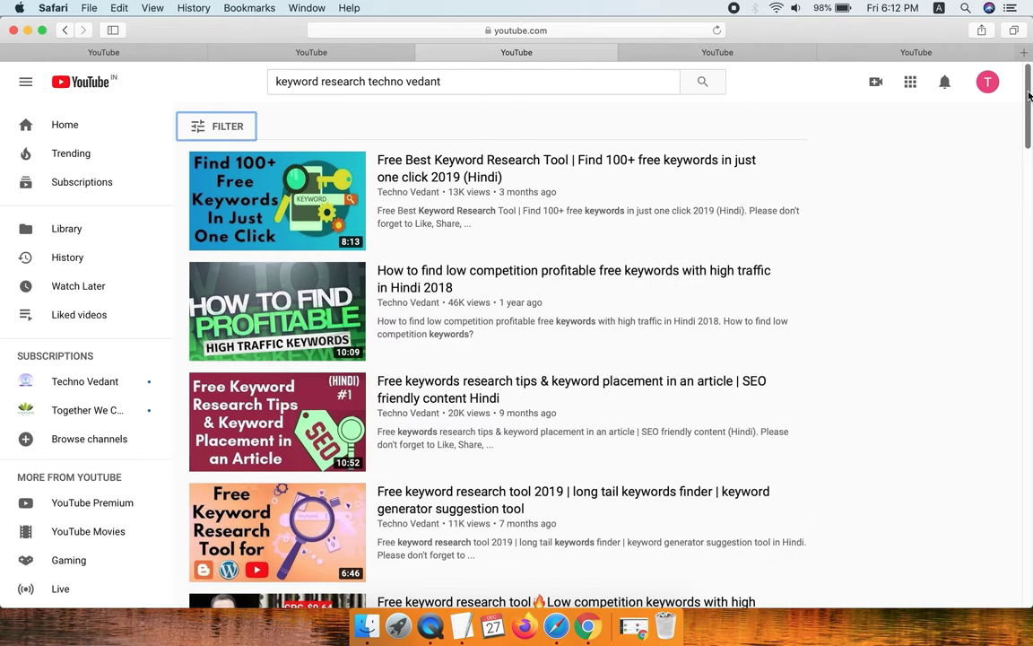
scroll(1028, 96, "down", 1)
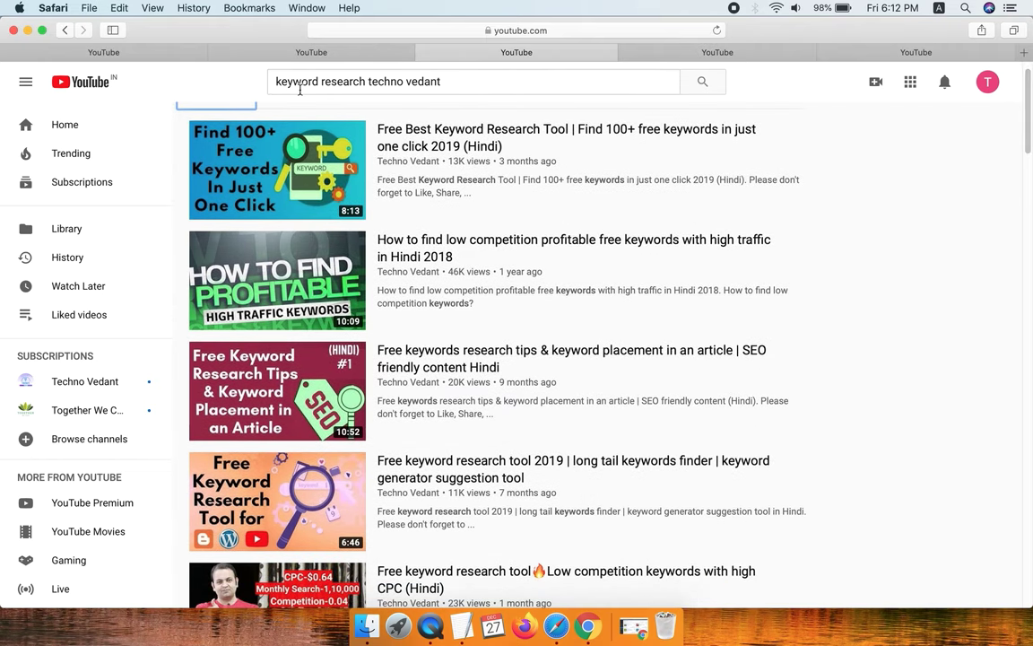
scroll(1026, 121, "down", 1)
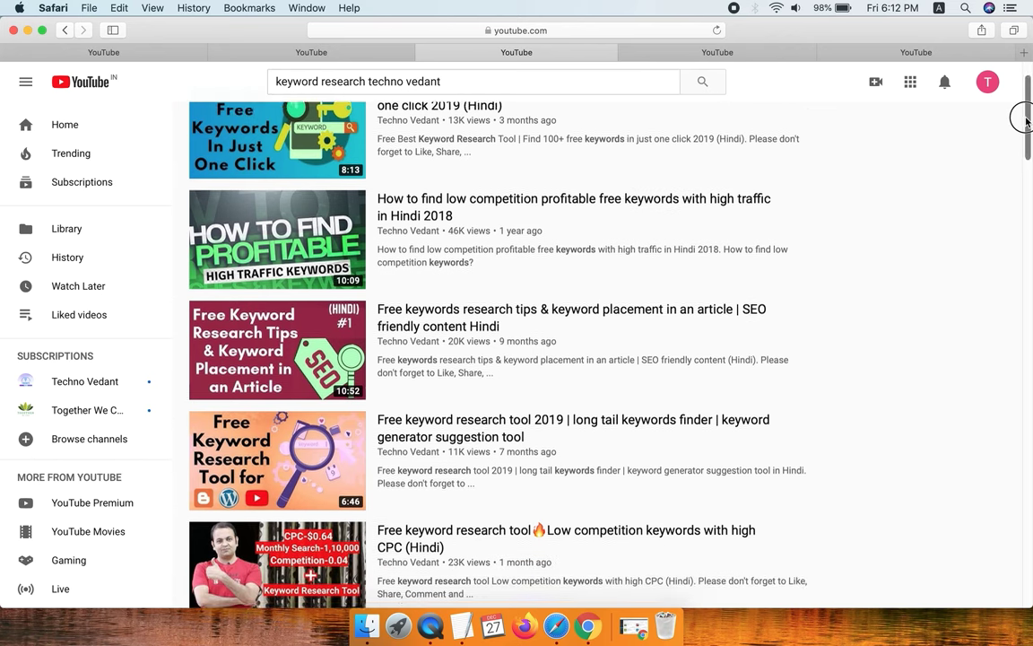
mouse_move(1026, 121)
left_mouse_down()
mouse_move(1025, 230)
mouse_move(1025, 116)
left_mouse_up()
- Bring up the requirements note, and browse the "unique article techno vedant" video results on YouTube
left_click(462, 625)
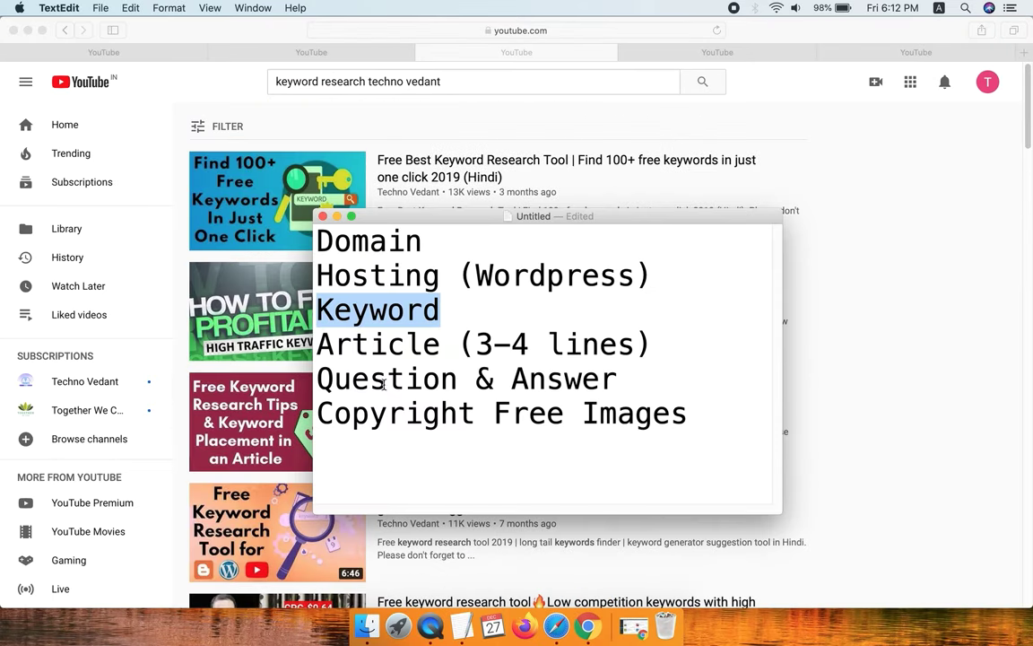
left_click(671, 51)
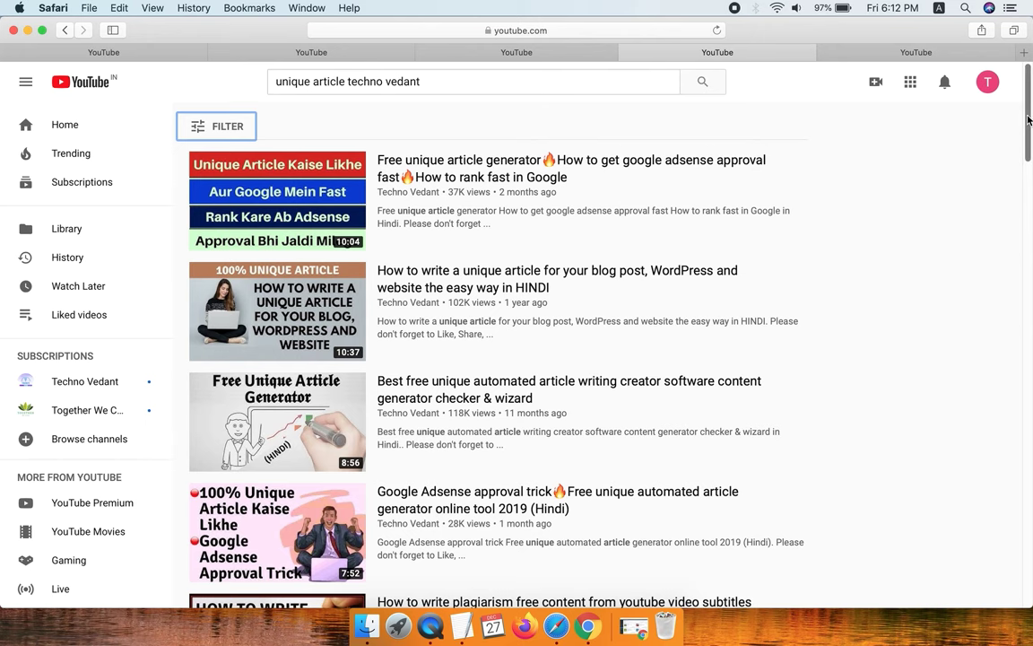
mouse_move(1028, 120)
left_mouse_down()
mouse_move(1028, 180)
mouse_move(1028, 100)
left_mouse_up()
- Highlight Question & Answer and Copyright Free Images in the note, and browse the "copyright free images techno vedant" YouTube results
key("super+Tab")
left_click_drag(628, 376, 316, 378)
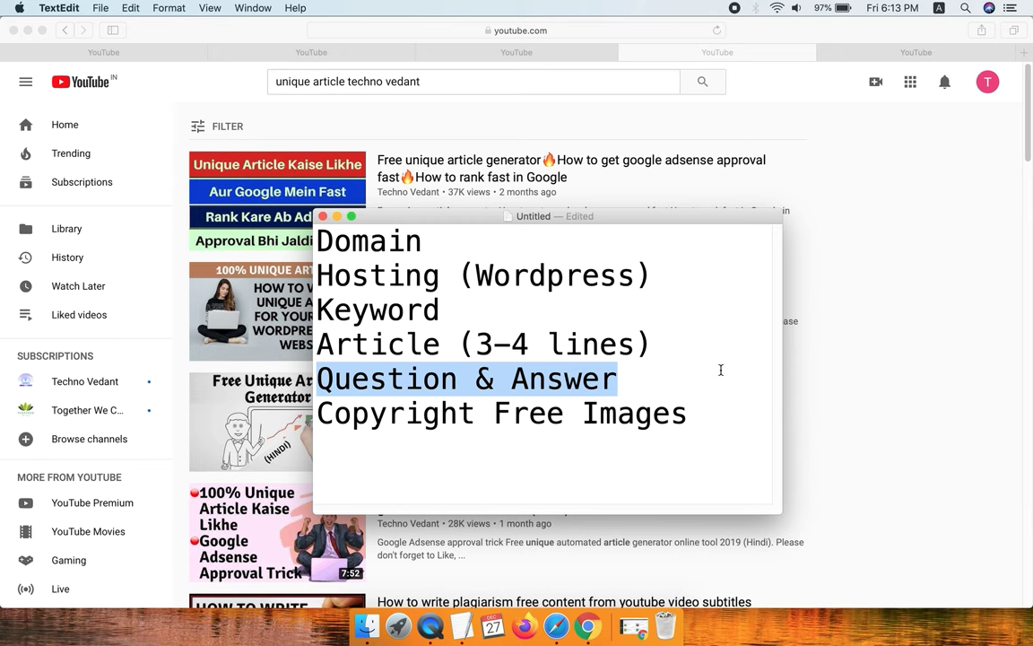
left_click(713, 413)
key("super+shift+Left")
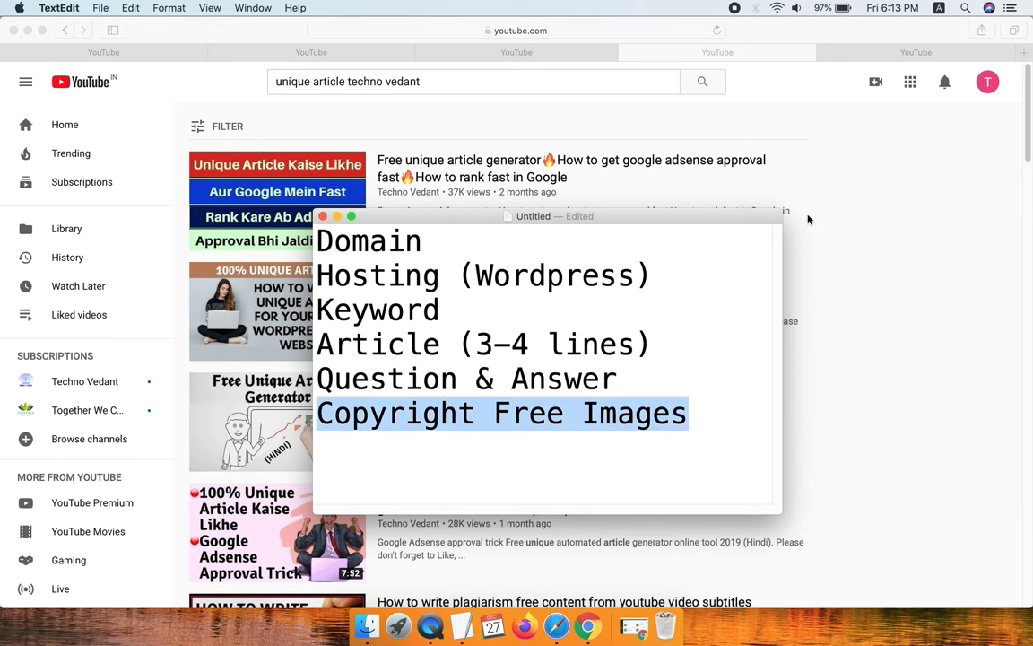
left_click(915, 54)
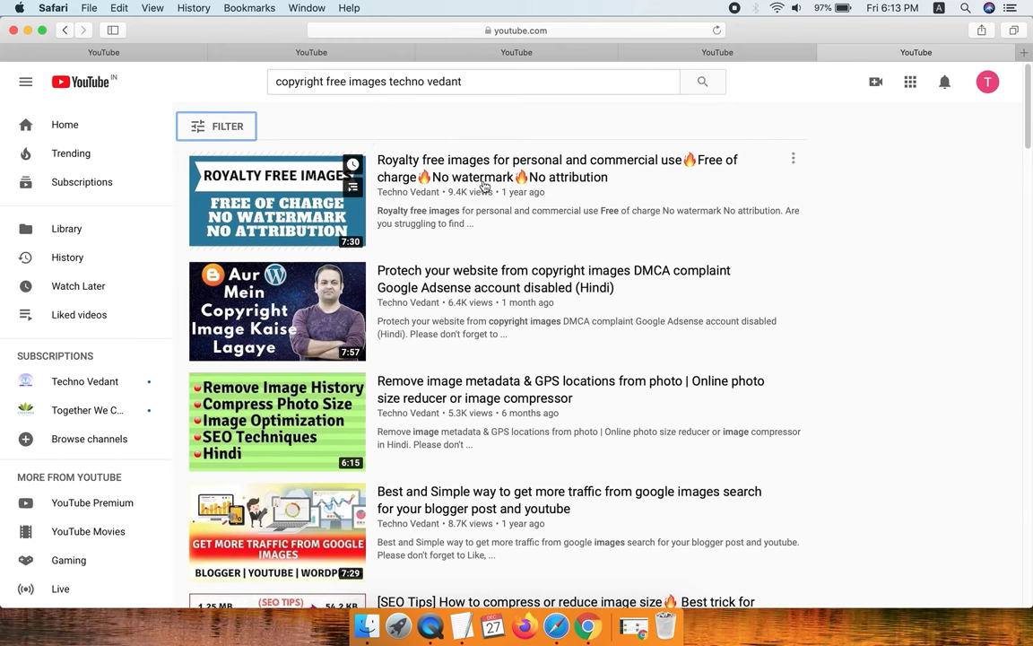
mouse_move(1029, 119)
left_mouse_down()
mouse_move(1029, 170)
mouse_move(1029, 121)
left_mouse_up()
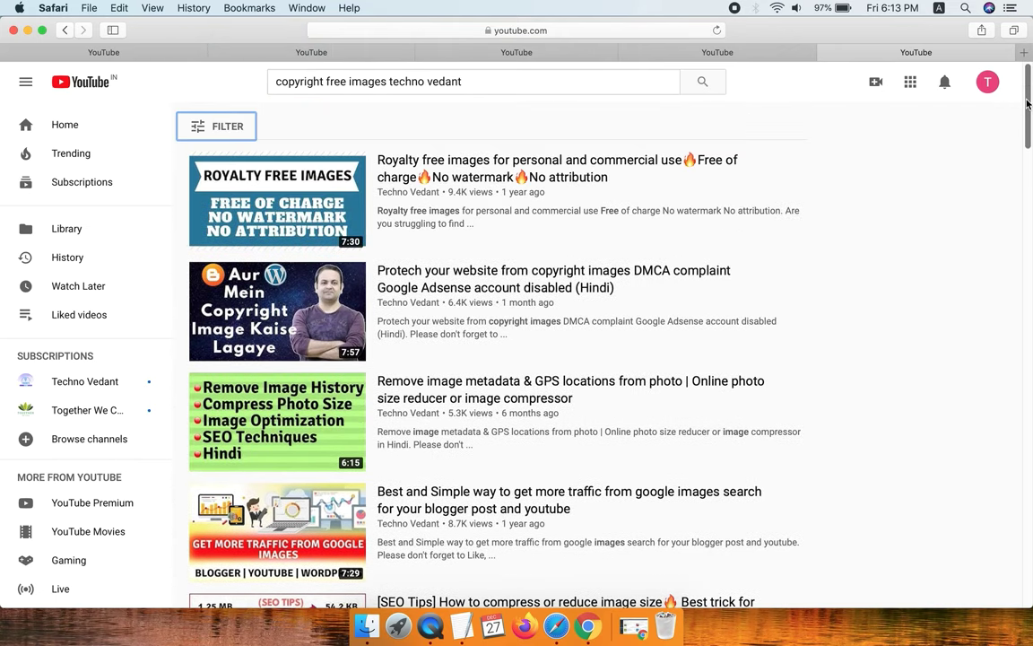
- Return to the note in TextEdit and highlight the entire requirements list
left_click(467, 626)
left_click(715, 428)
key("super+a")
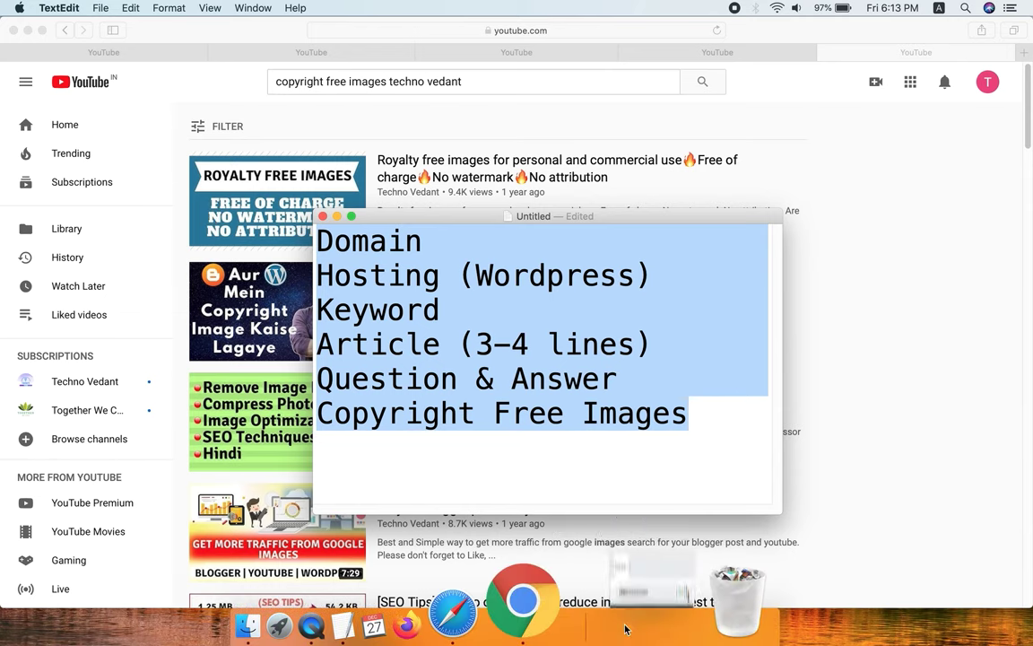
- Switch to Chrome, search the WordPress plugins for "quiz maker", and install the Quiz Maker plugin by Quiz Maker team
left_click(521, 606)
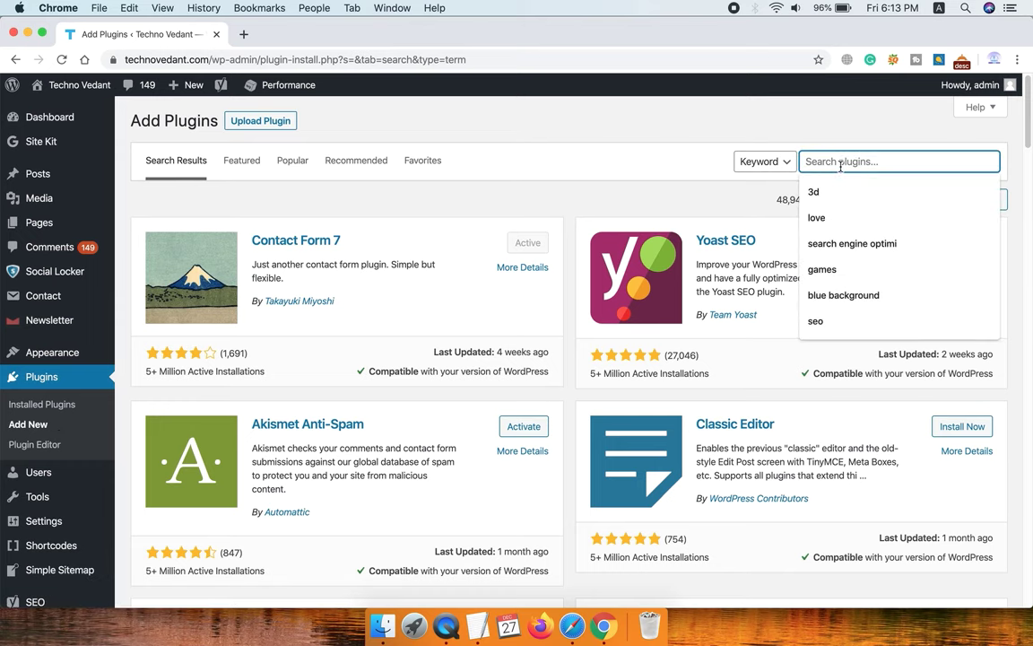
type("quiz maker")
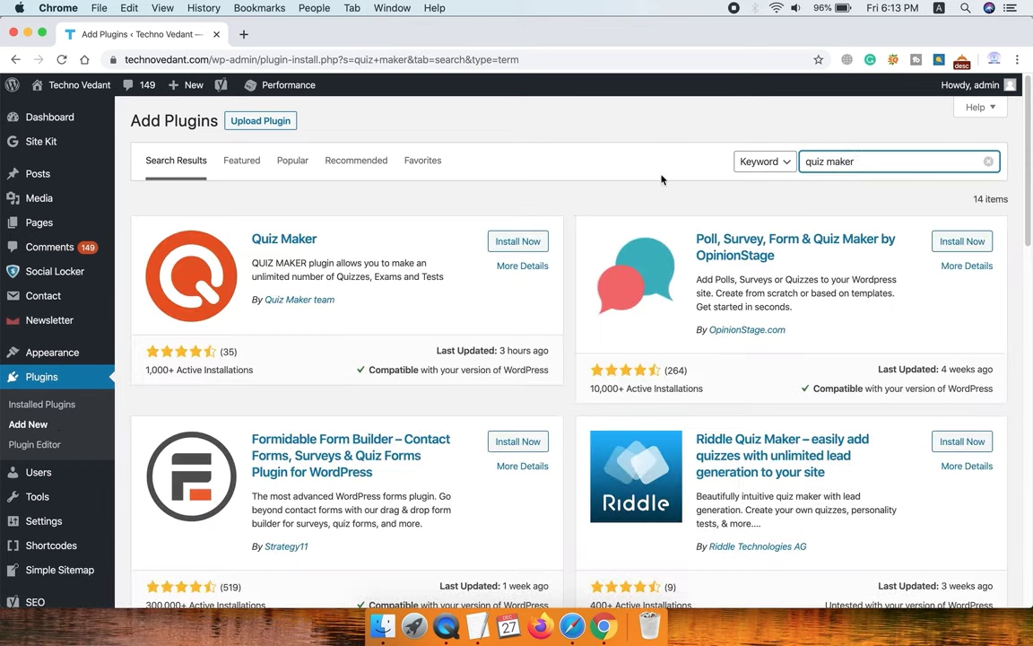
left_click(512, 242)
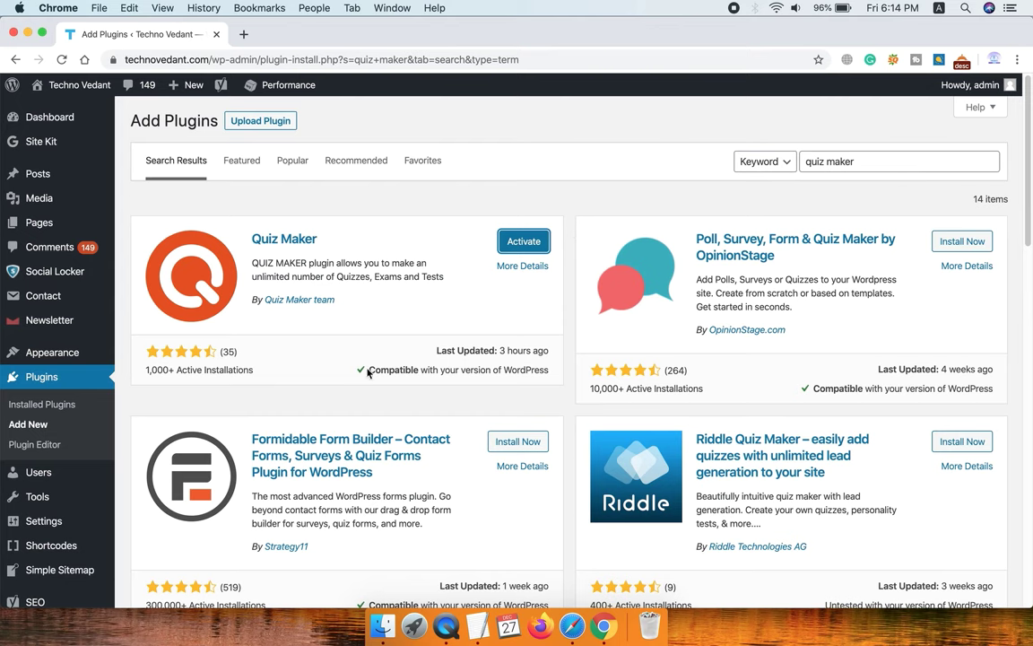
- Check the WordPress compatibility notes on Quiz Maker and the other listed quiz plugins
left_click_drag(368, 373, 402, 369)
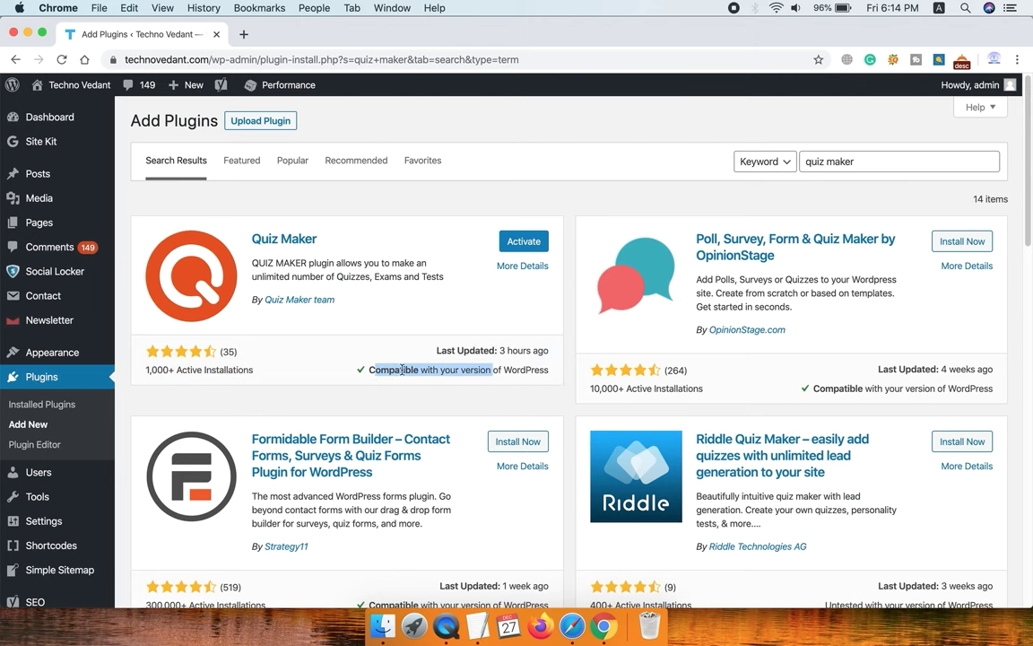
scroll(565, 328, "down", 3)
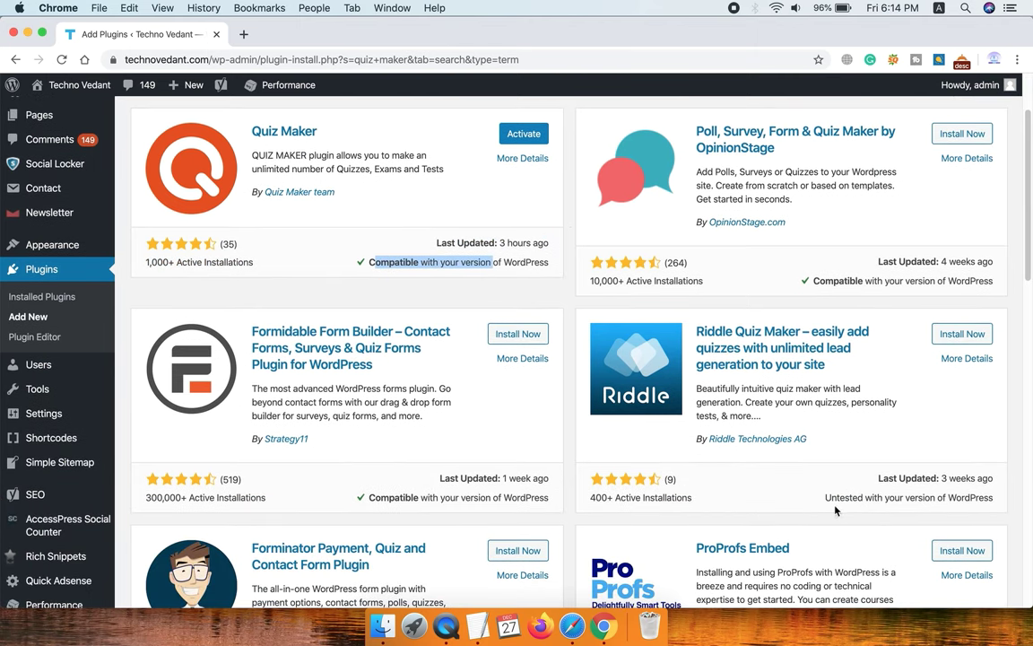
- Highlight the "Untested with your version of WordPress" note on the Riddle Quiz Maker plugin
left_click_drag(825, 506, 978, 500)
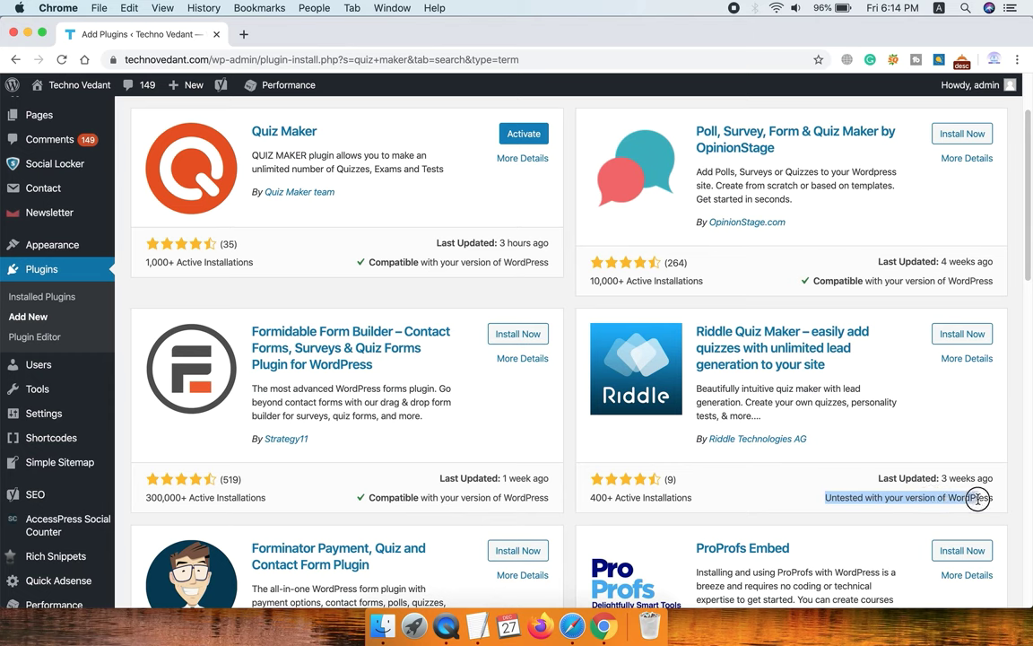
left_click_drag(866, 498, 812, 496)
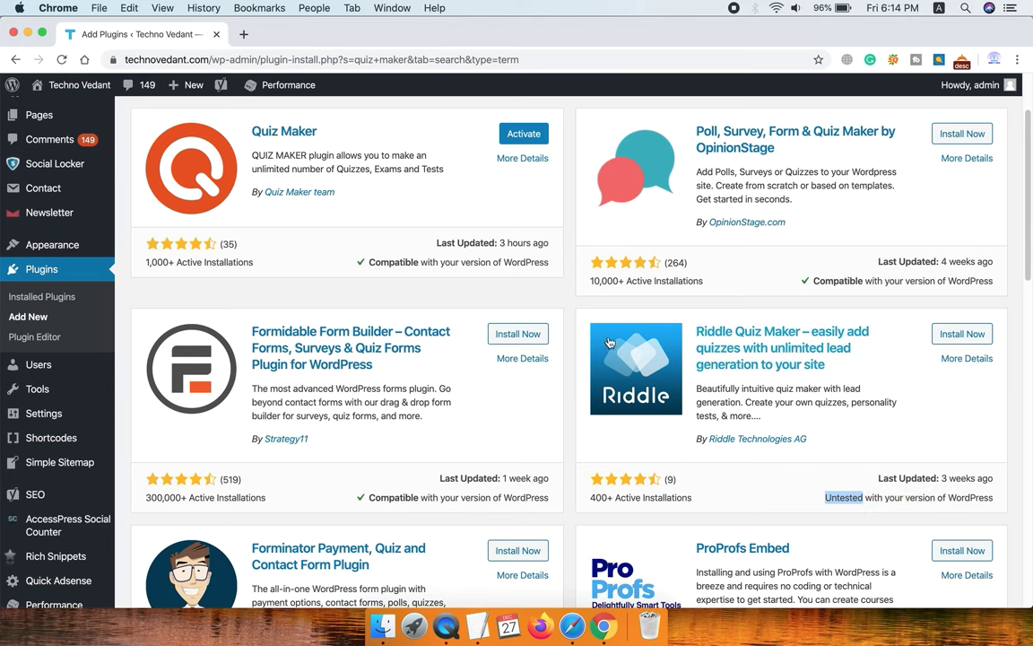
- Activate the Quiz Maker plugin and delete the sample quizzes MATHEMATIC QUIZ and CELEBRITIES
scroll(529, 293, "up", 3)
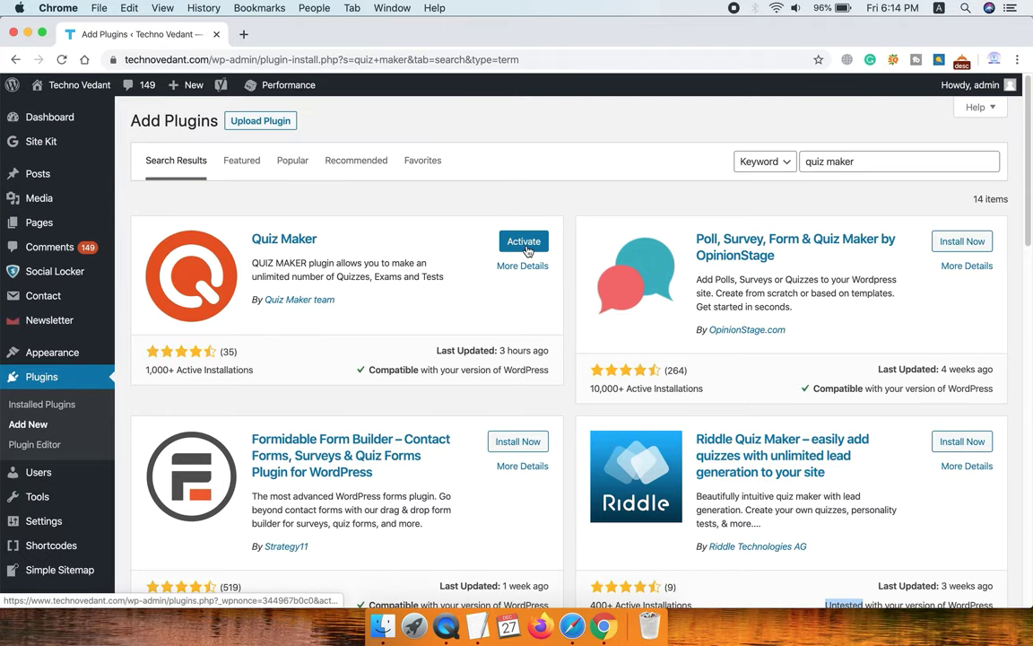
left_click(526, 245)
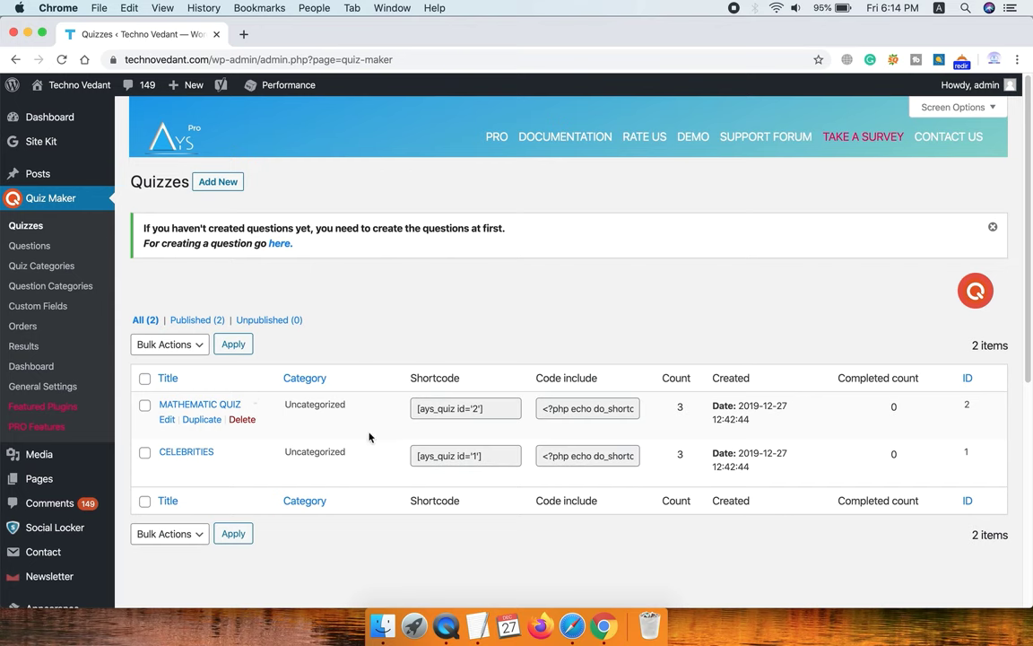
left_click(241, 420)
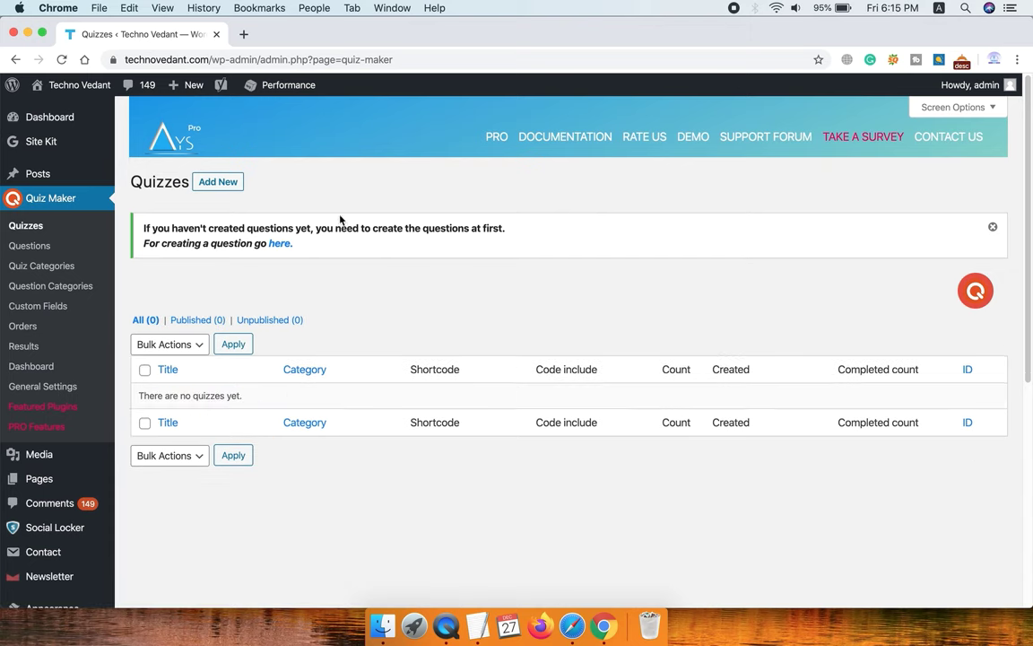
- Add a new quiz and set its title to "Maths Quiz"
left_click(218, 182)
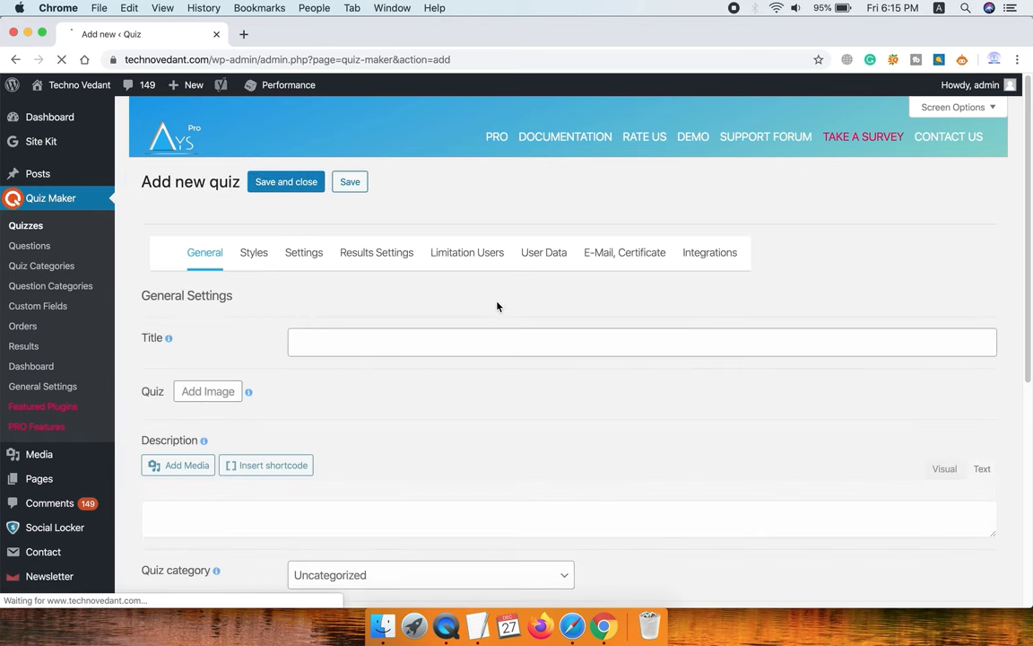
left_click(363, 347)
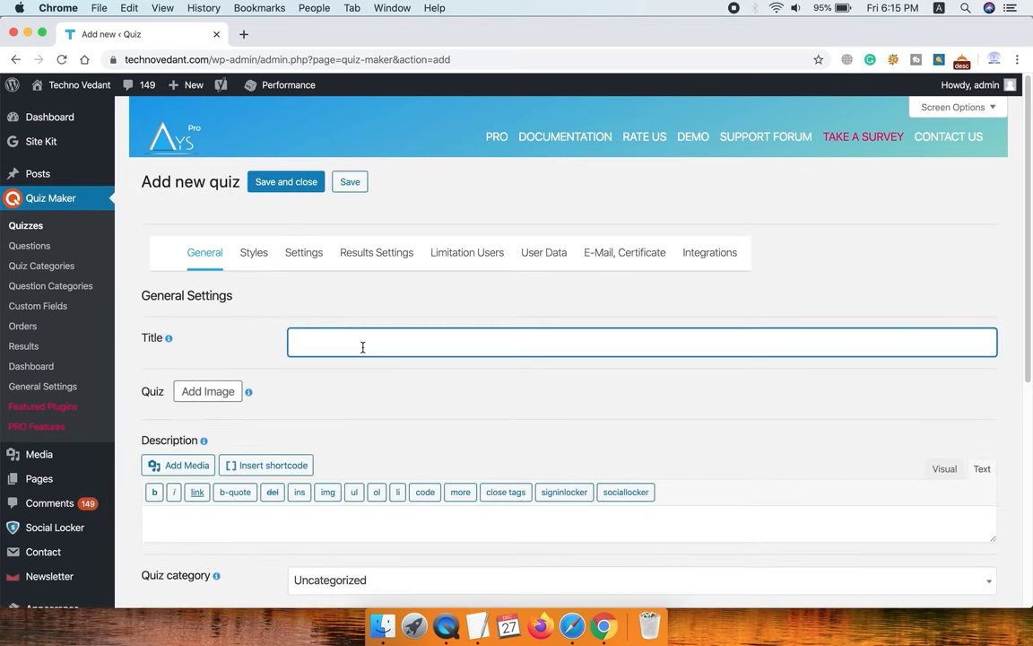
type("Math")
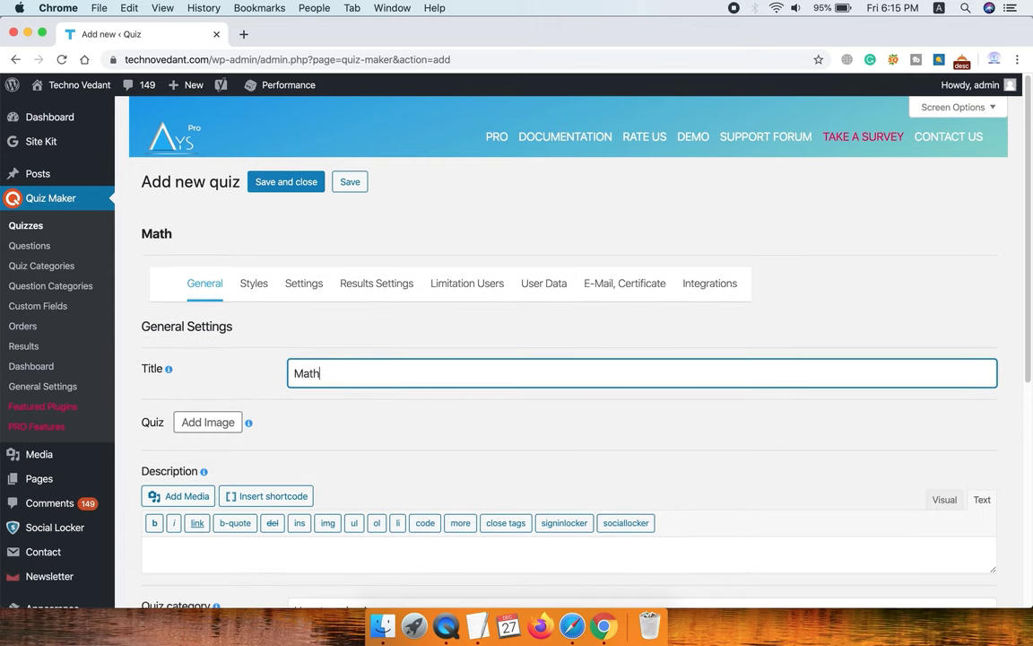
type("s Quiz")
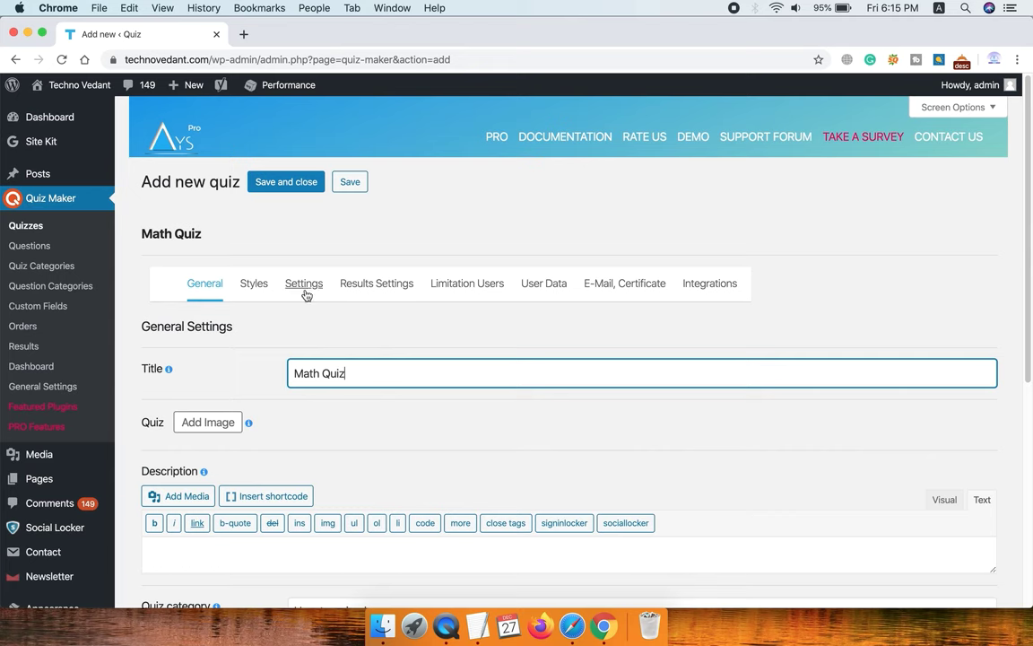
left_click(325, 373)
type("s")
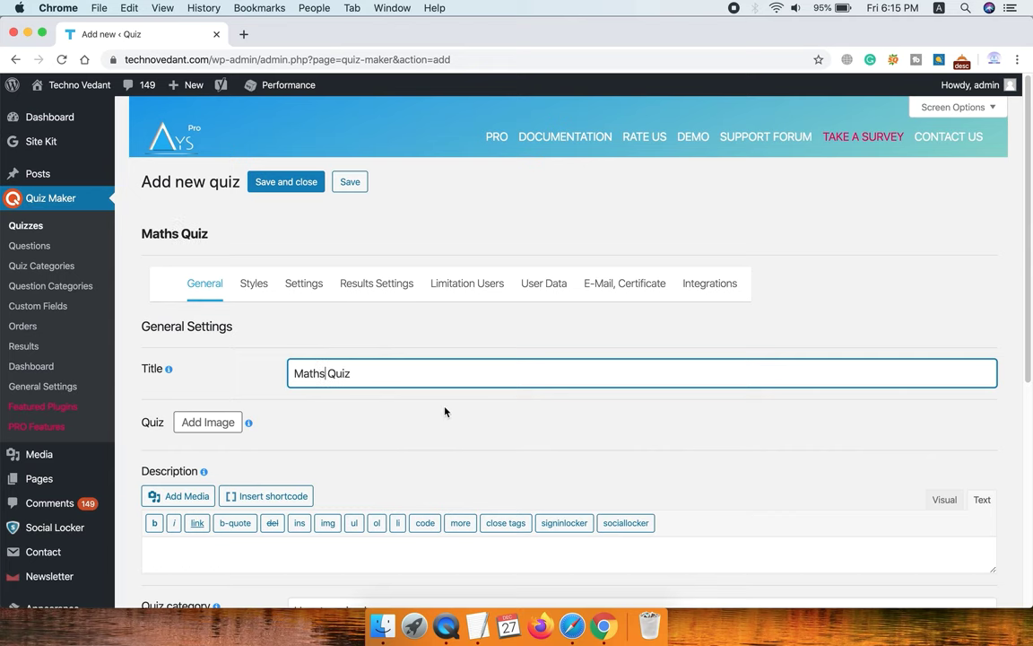
- Upload main.jpeg from the Maths folder and set it as the quiz image
scroll(445, 412, "down", 1)
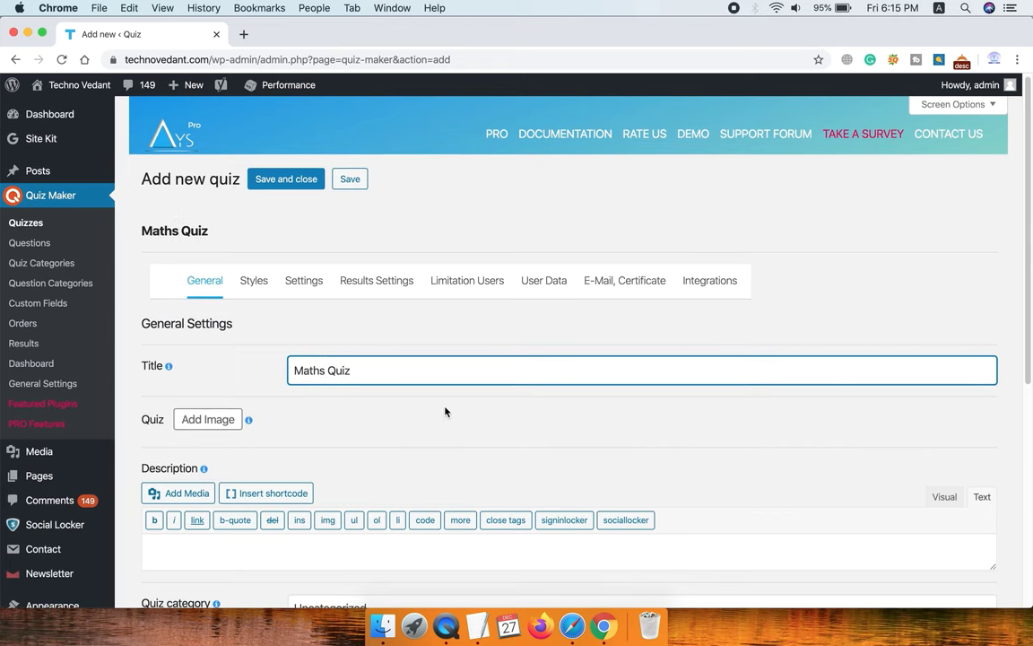
left_click(211, 420)
left_click(70, 146)
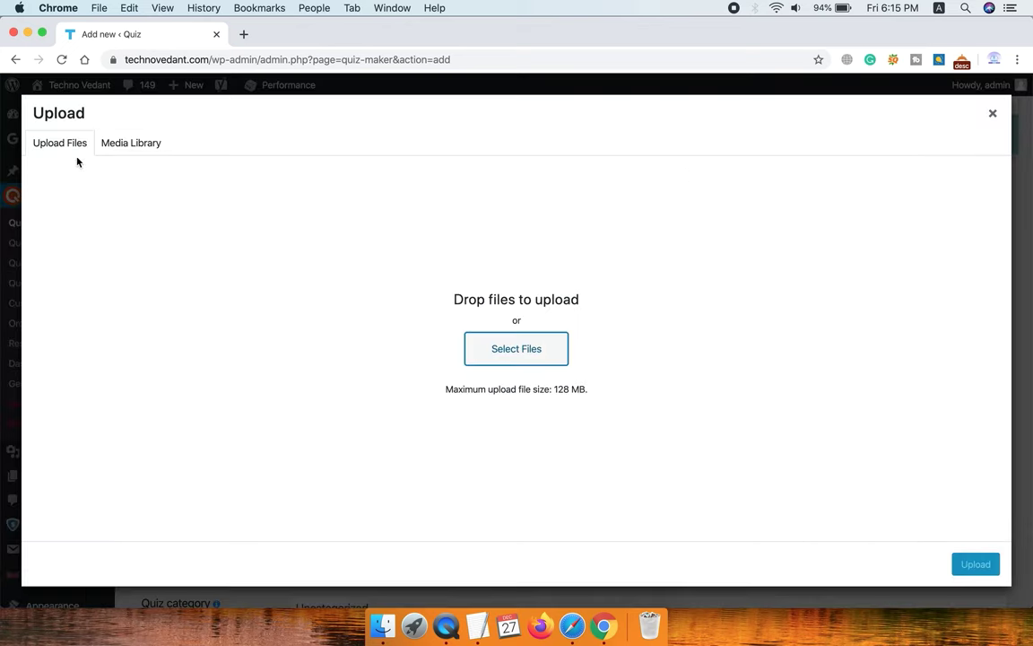
left_click(499, 356)
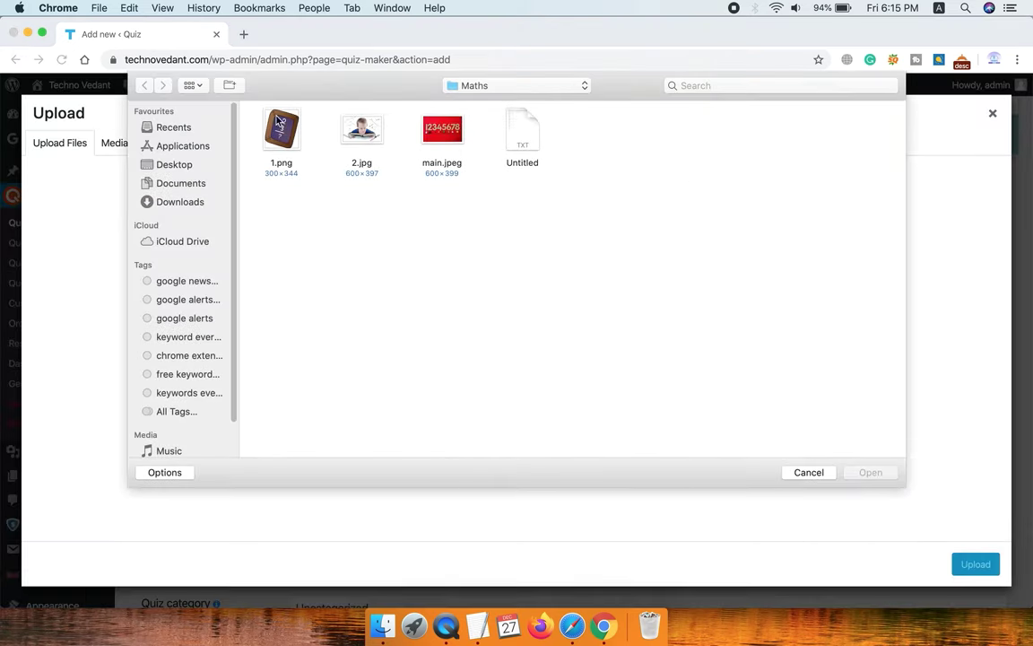
double_click(455, 130)
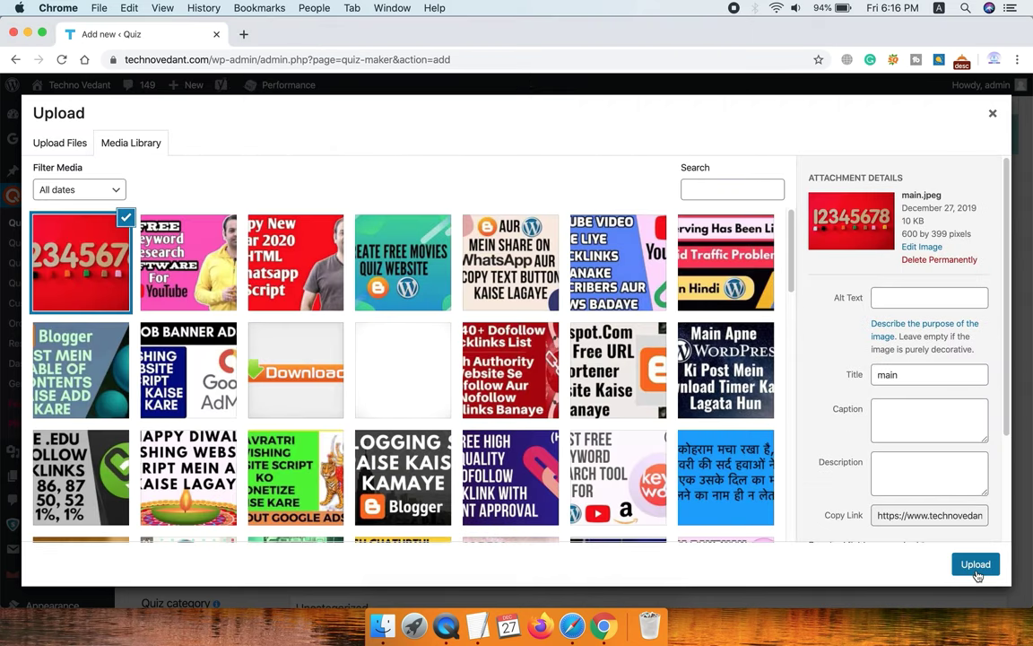
left_click(976, 564)
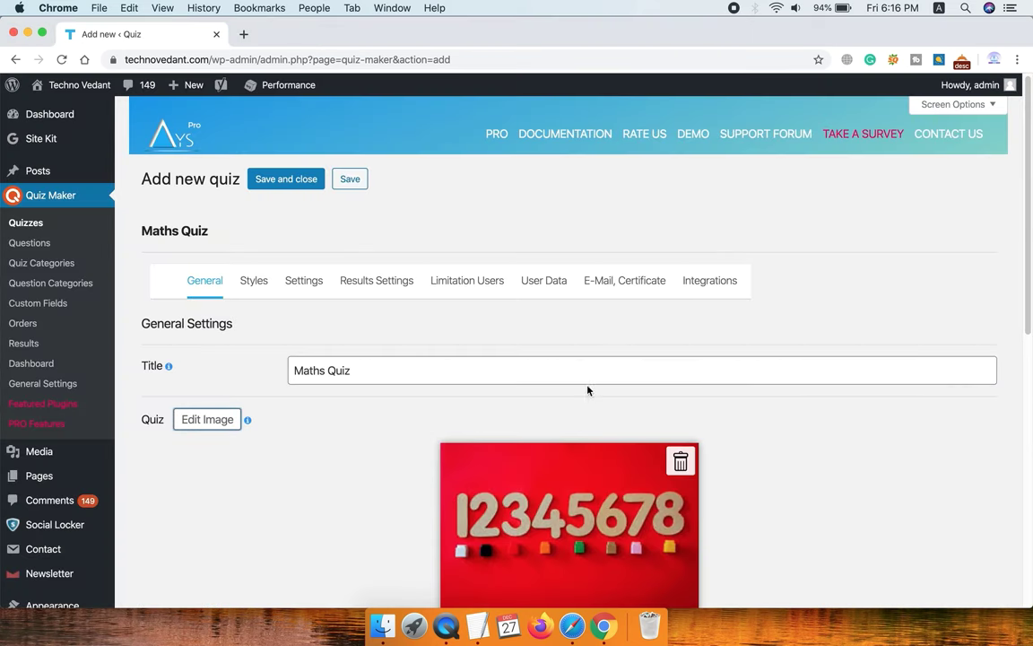
- Switch to Safari, browse the "image seo techno vedant" YouTube results, and return to the quiz form in Chrome
left_click(30, 37)
left_click(305, 96)
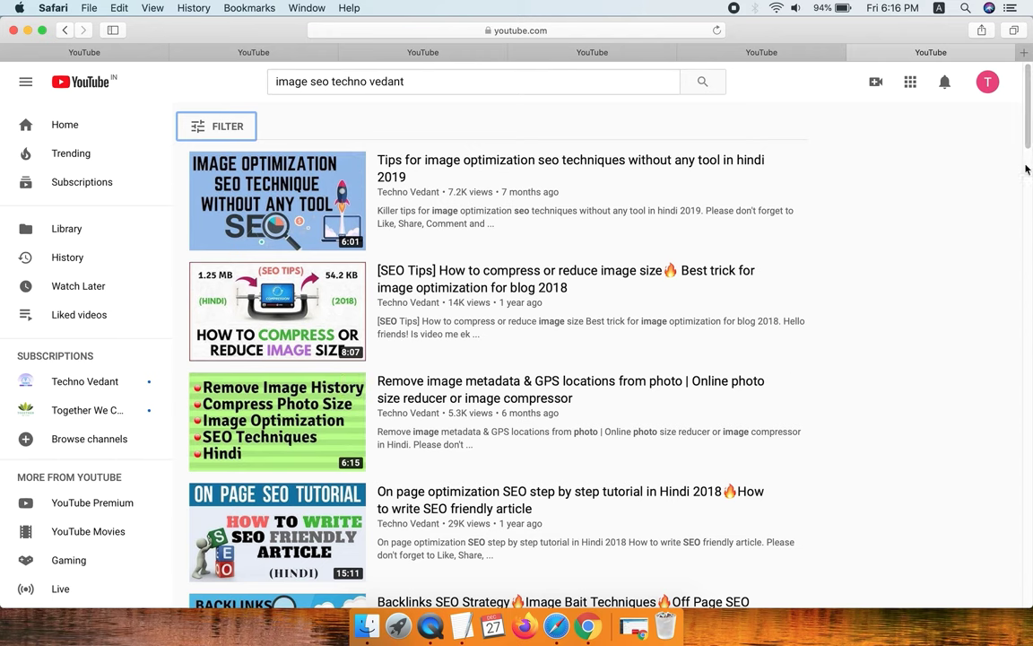
left_click_drag(1030, 121, 1029, 191)
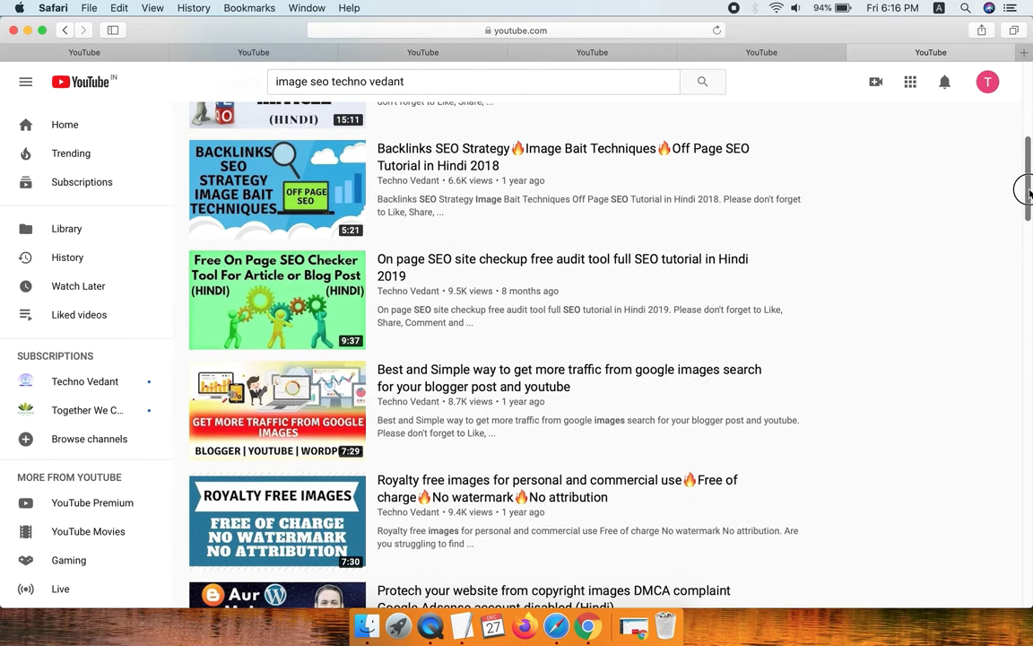
left_click(683, 569)
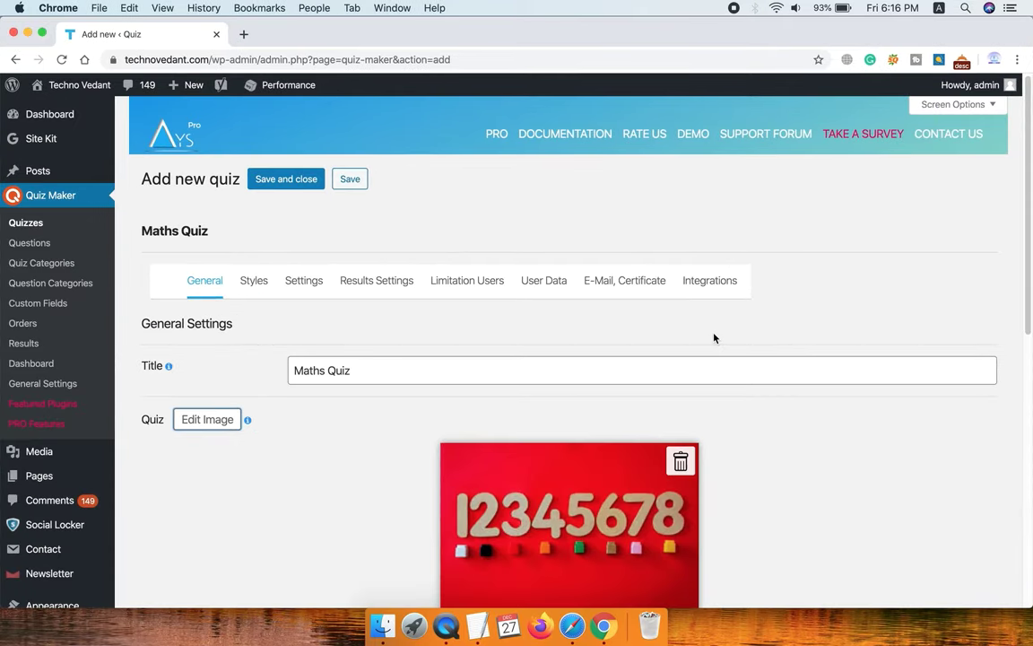
- Enter the quiz description beginning "Maths quiz helps us to increase our knowledge. Online math quizzes will take 5 minutes of your time"
scroll(375, 392, "down", 6)
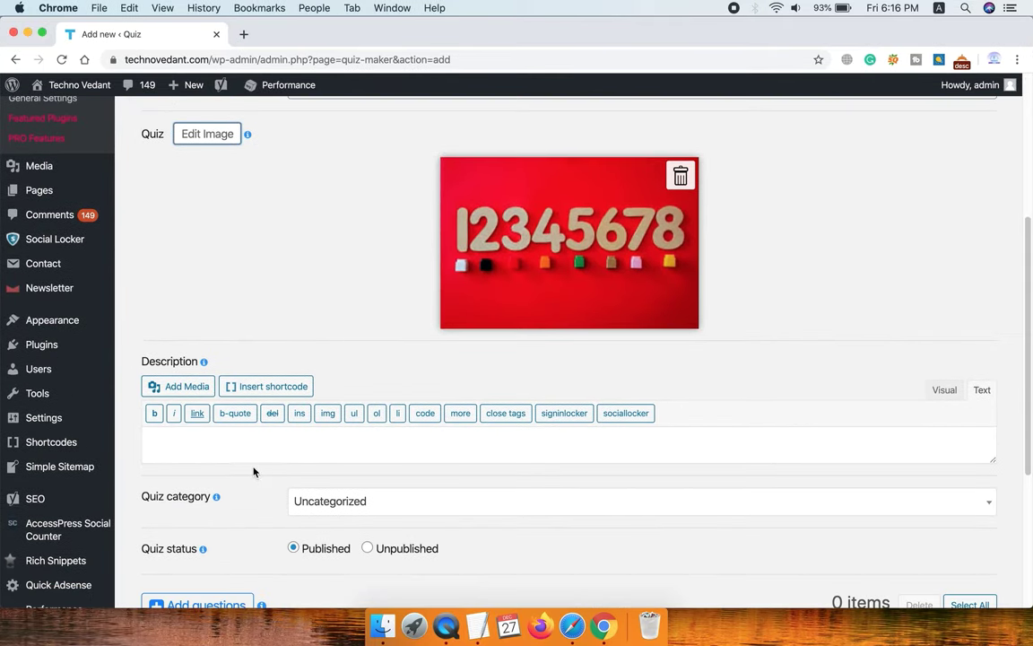
left_click(242, 447)
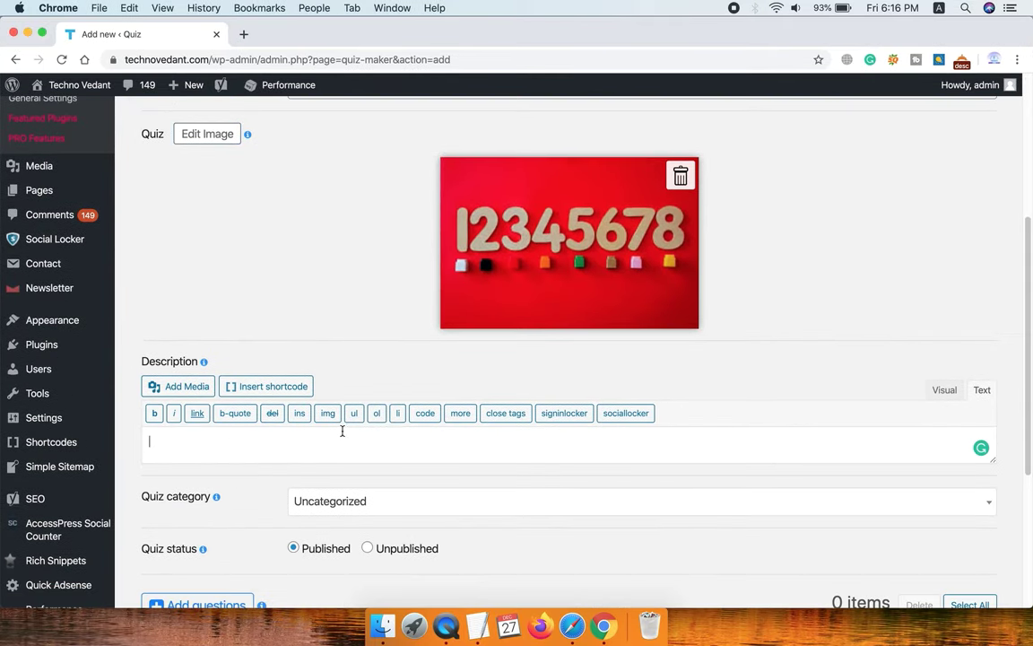
type("Math quiz helps us to increase our knowledge. Online math quizzes will take 5 minutes of your time to complete a set of questions on math test quiz which will help you to know how much you know about math quizzes.")
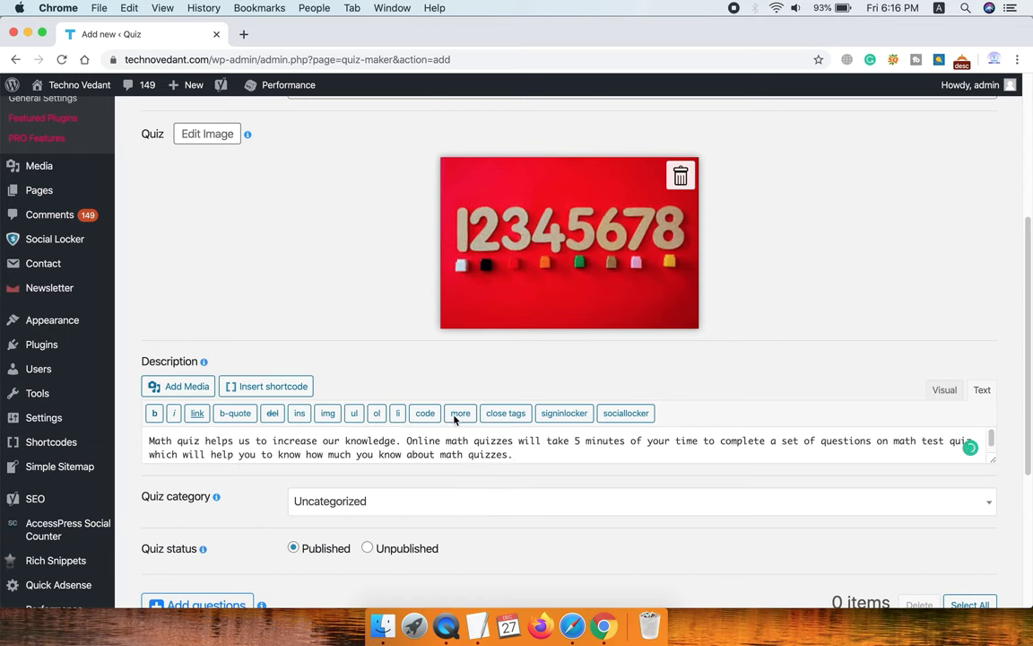
left_click_drag(201, 440, 132, 443)
left_click(176, 442)
type("s")
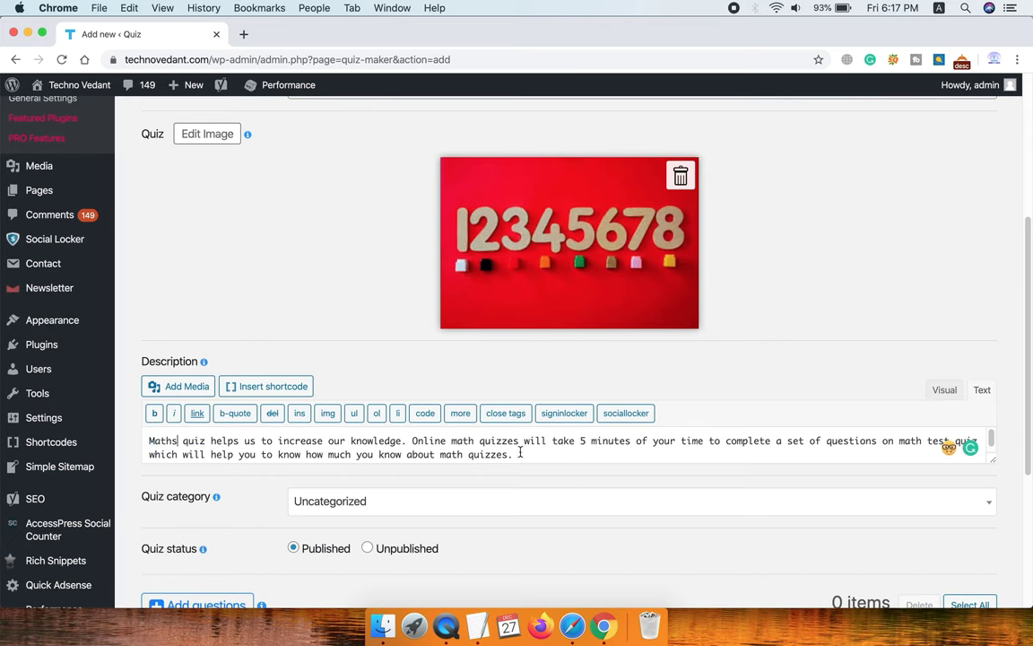
- Keep the quiz Uncategorized and Published, and save and close it
scroll(637, 507, "down", 2)
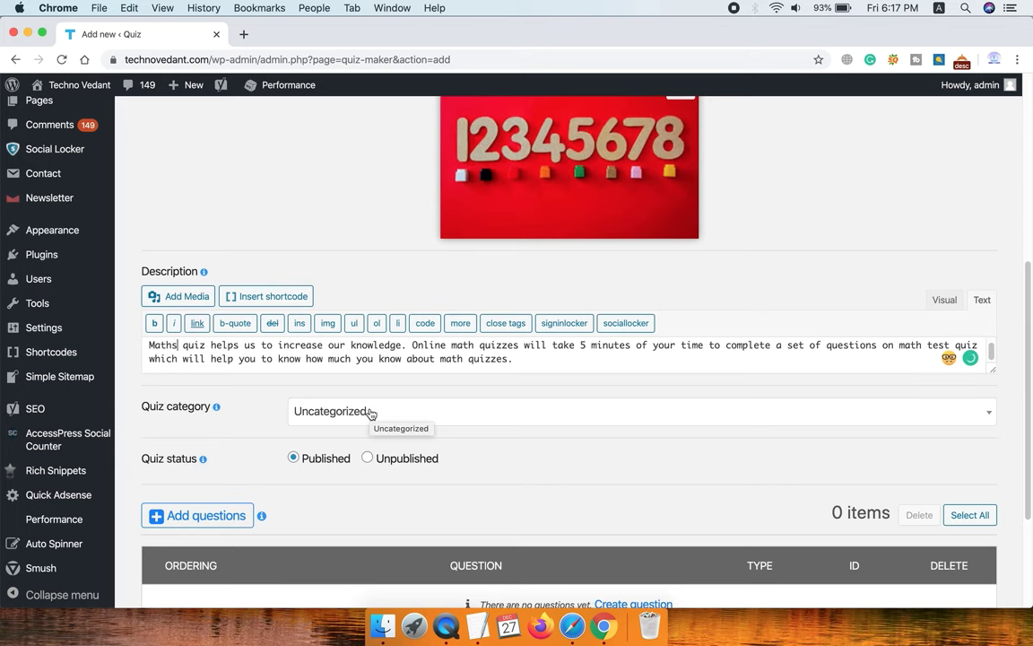
scroll(480, 417, "down", 4)
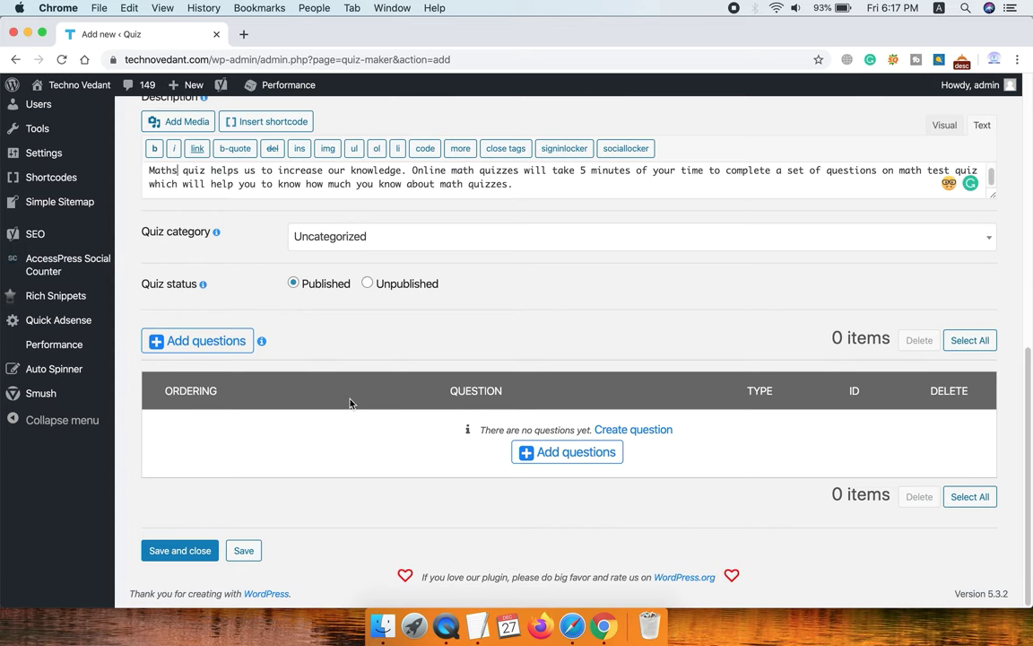
left_click(174, 556)
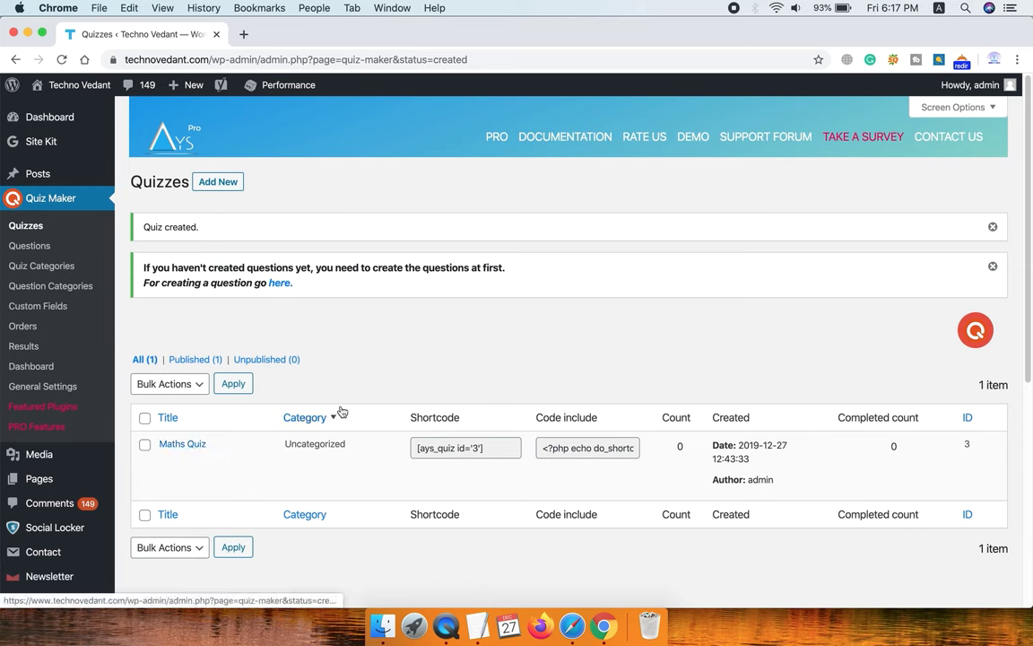
- Create a published quiz category titled "Maths Quiz" with the description "Math quiz helps us to increase our knowledge"
left_click(43, 270)
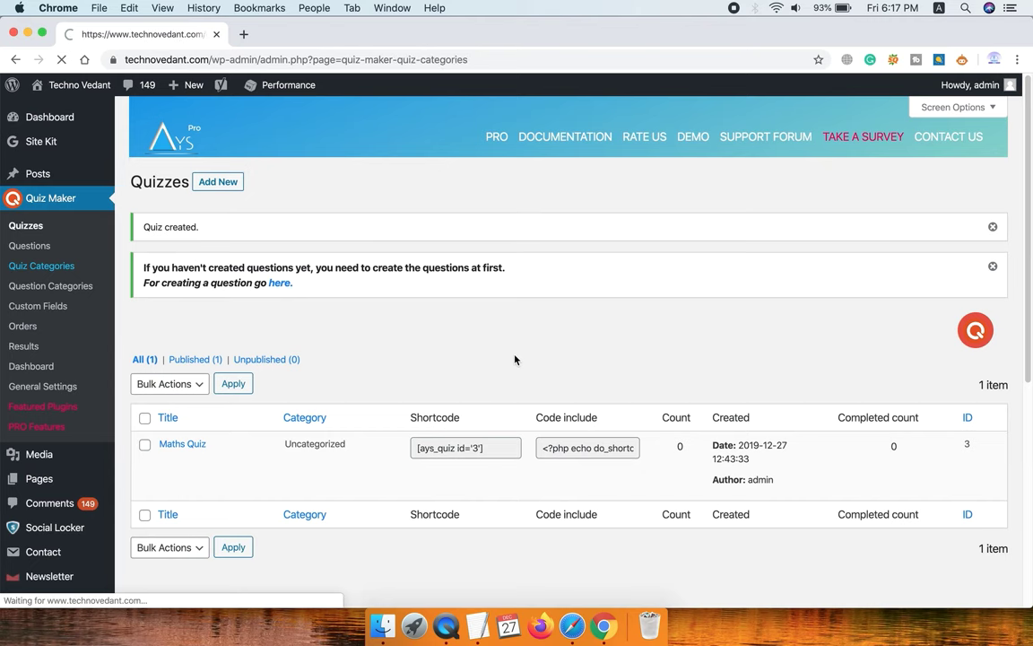
left_click(279, 181)
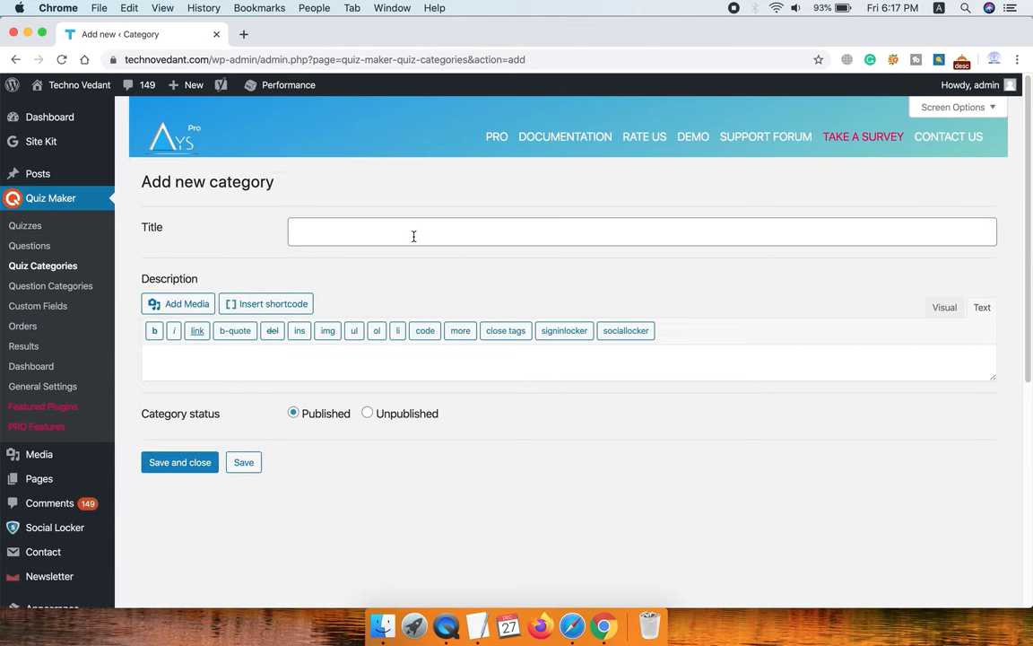
left_click(413, 236)
type("Ma")
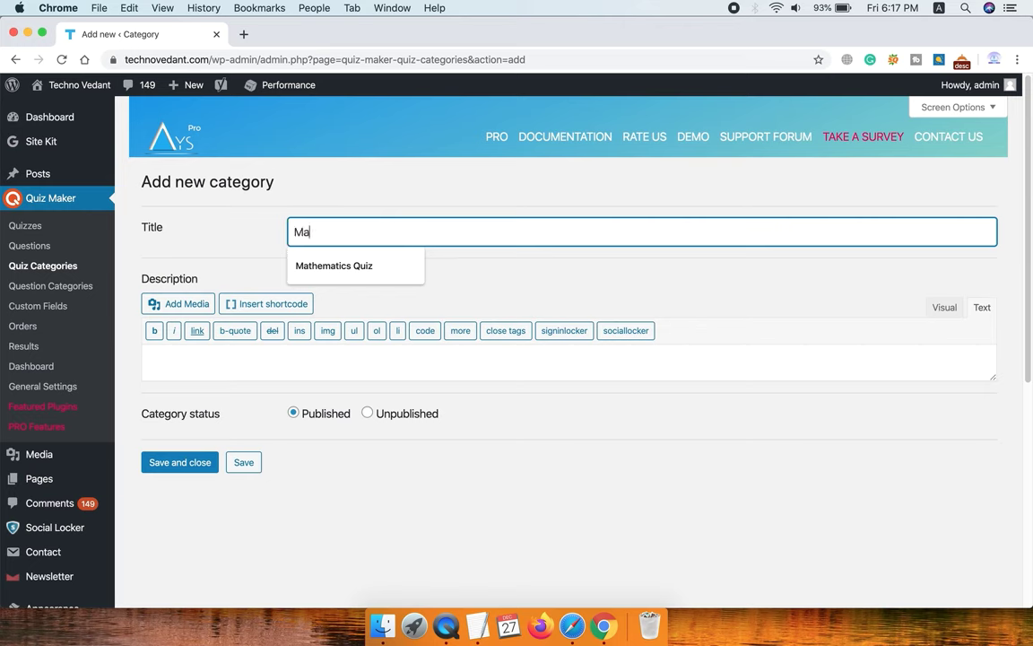
type("ths Quiz")
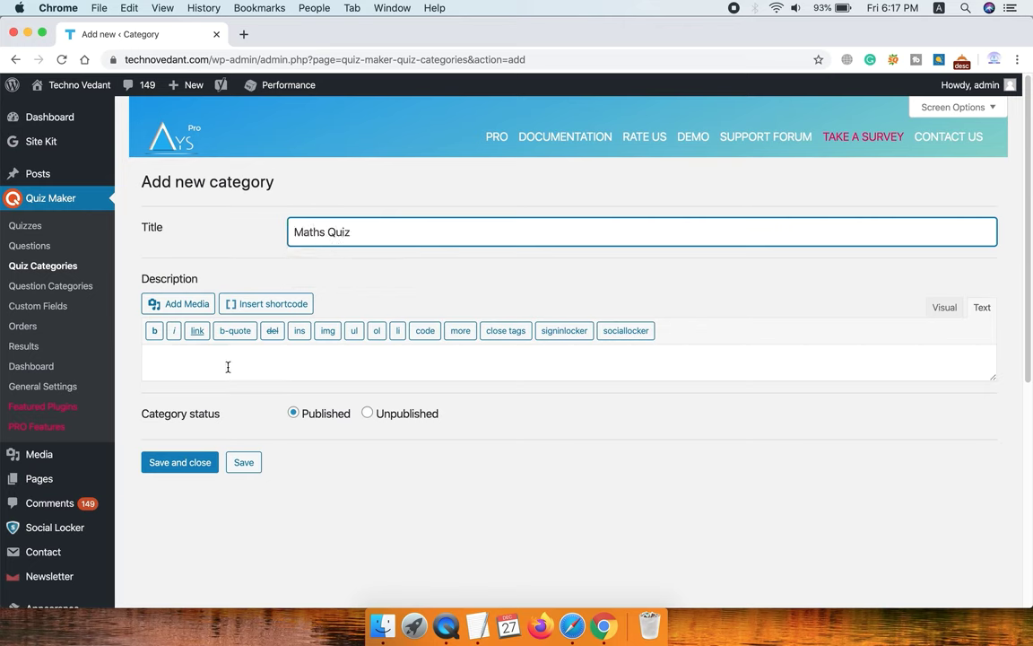
left_click(231, 364)
type("Math quiz helps us to increase our knowledge")
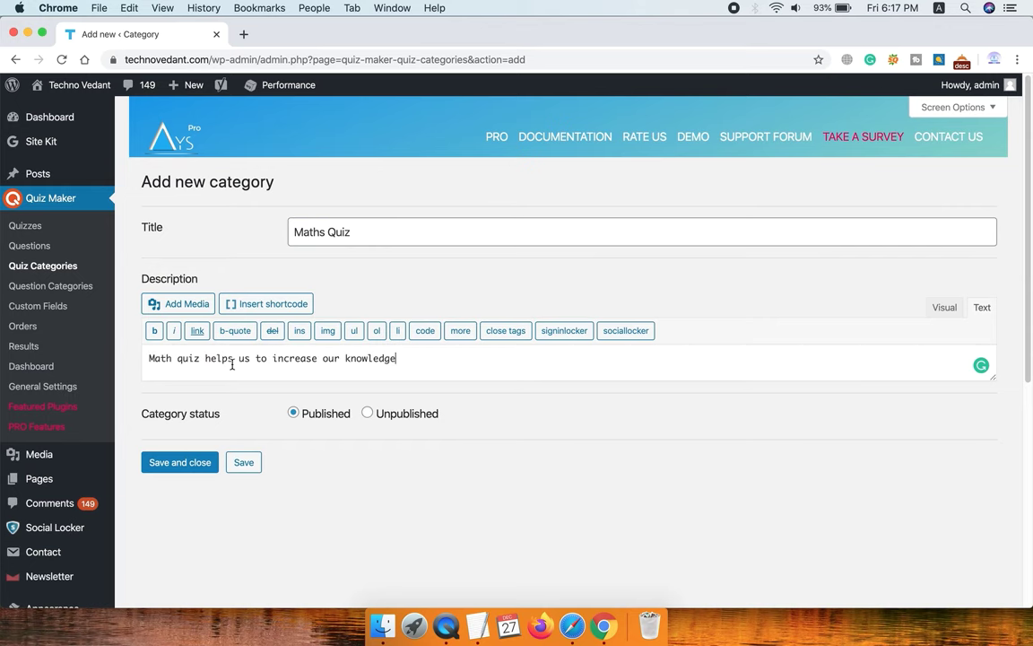
left_click(162, 464)
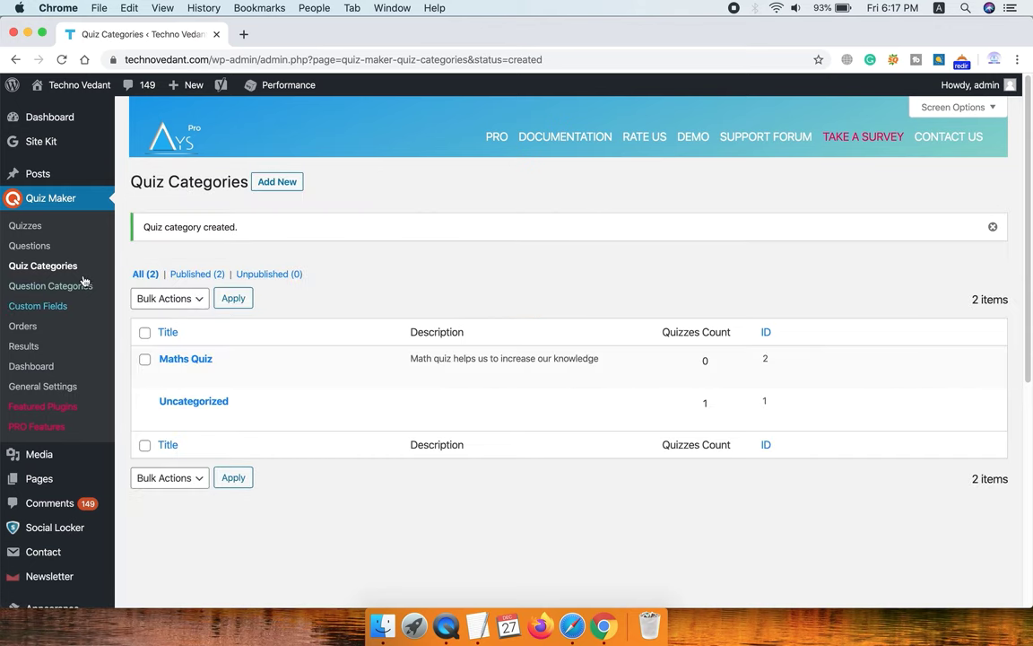
- Add a new question with the text "Question 1. Find the sum of 111 + 222 + 333"
left_click(25, 245)
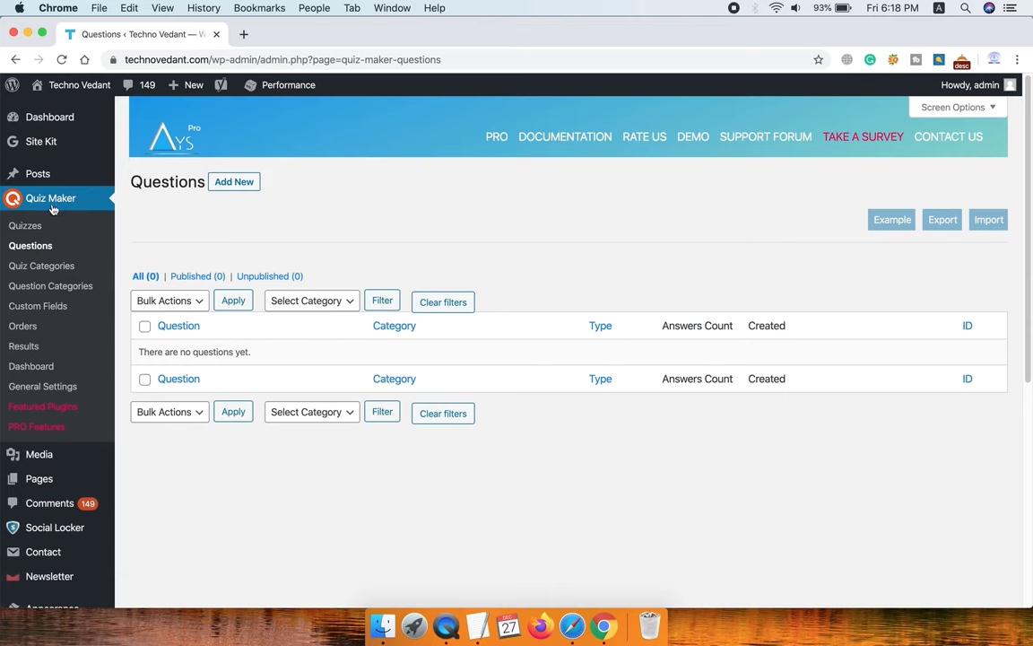
left_click(232, 184)
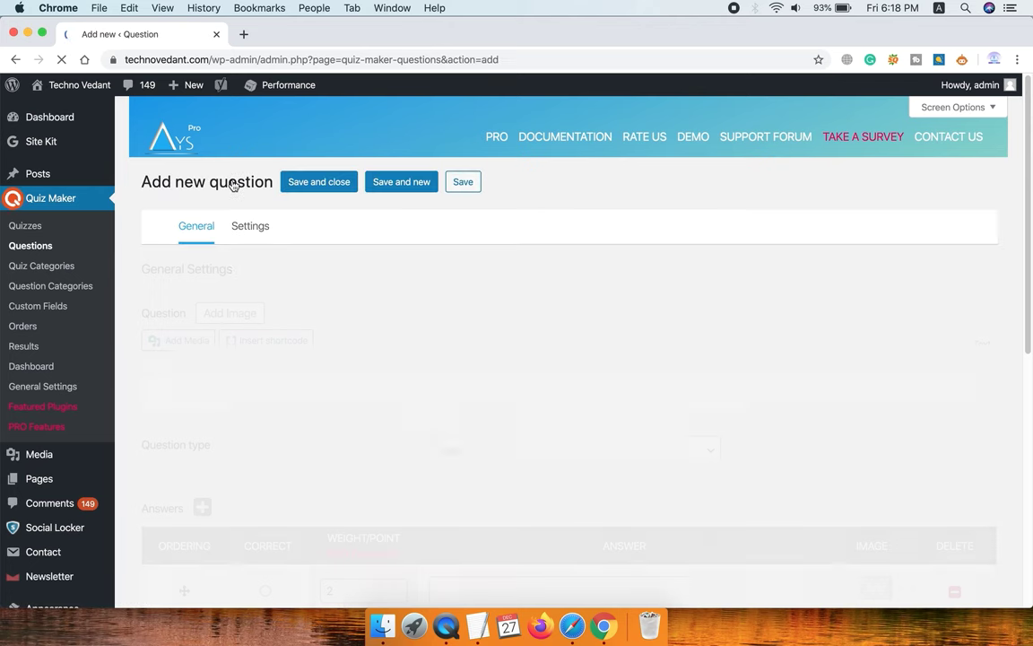
left_click(231, 405)
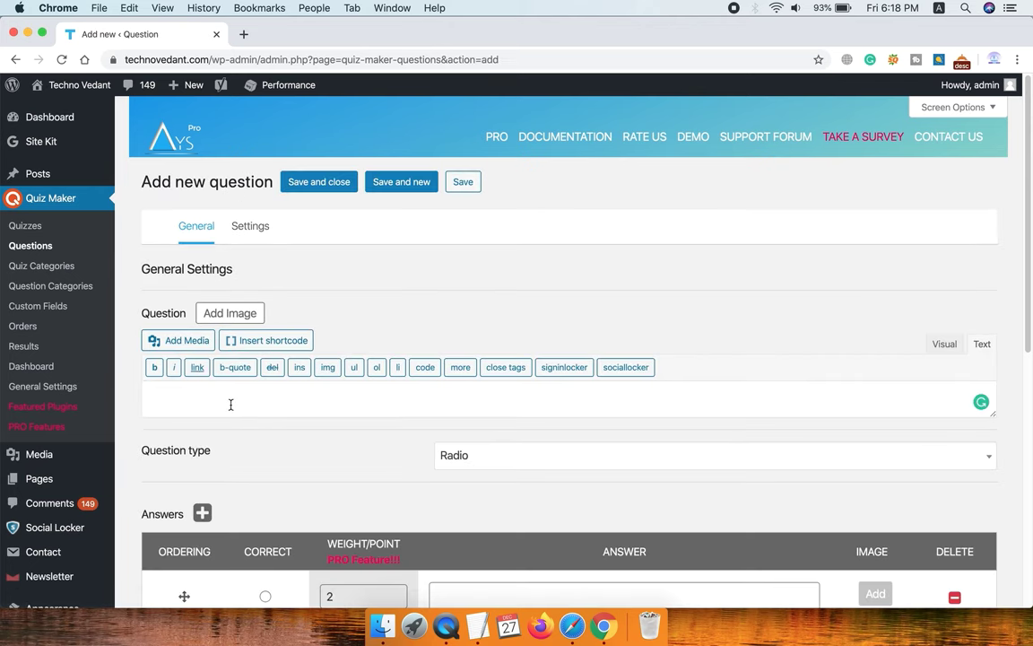
type("Question 1. Find the sum of 111 + 222 + 333")
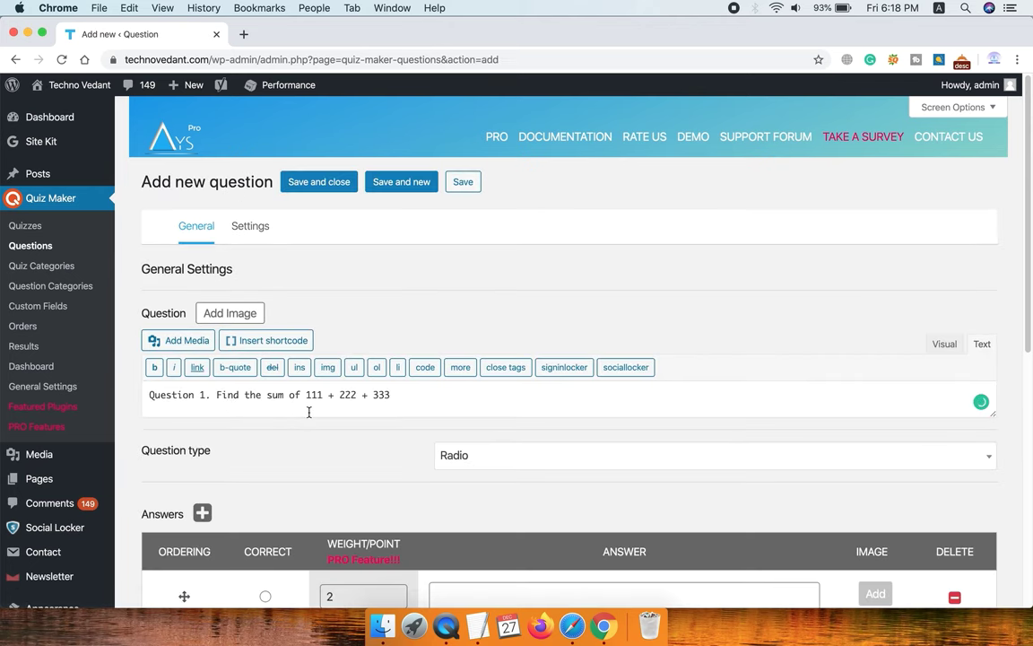
- Add a fourth answer row, keep the question type Radio, and enter the answers 700, 666, 10 and 100
scroll(309, 411, "down", 5)
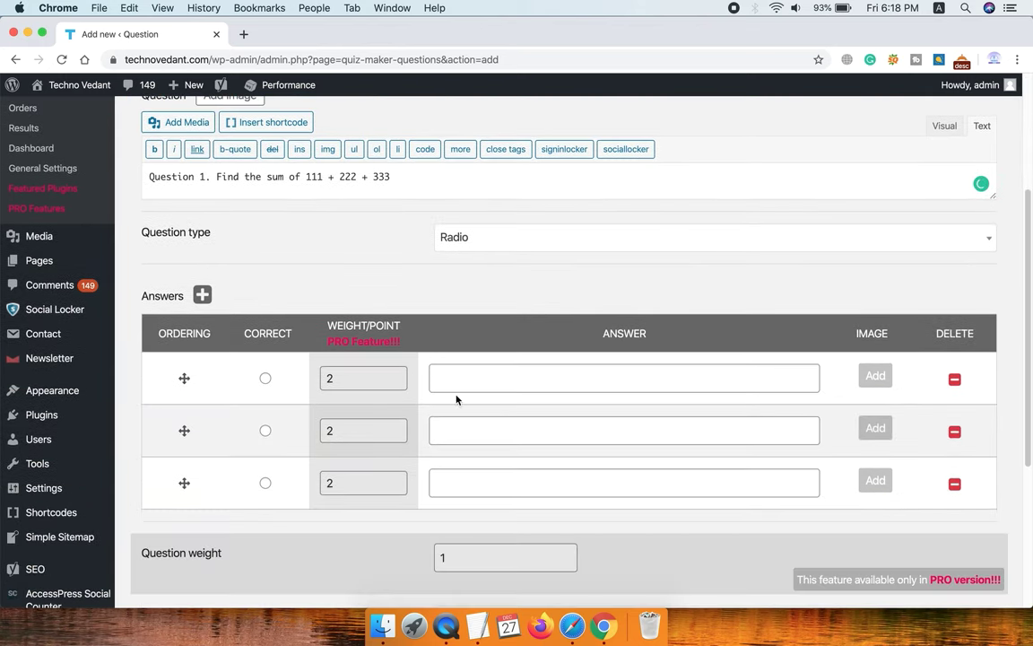
left_click(203, 295)
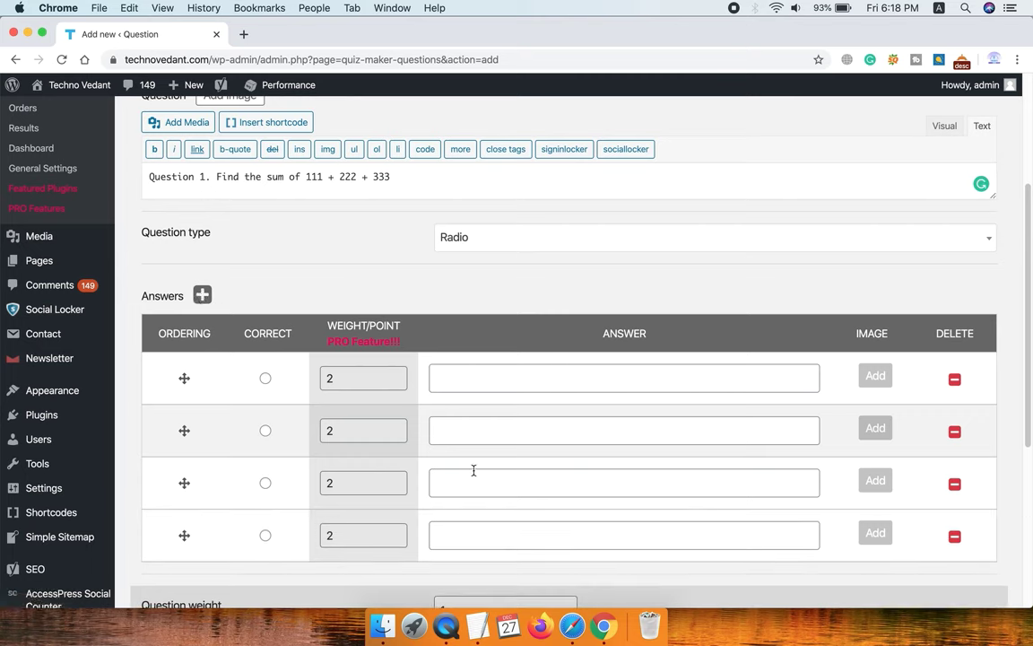
left_click(487, 236)
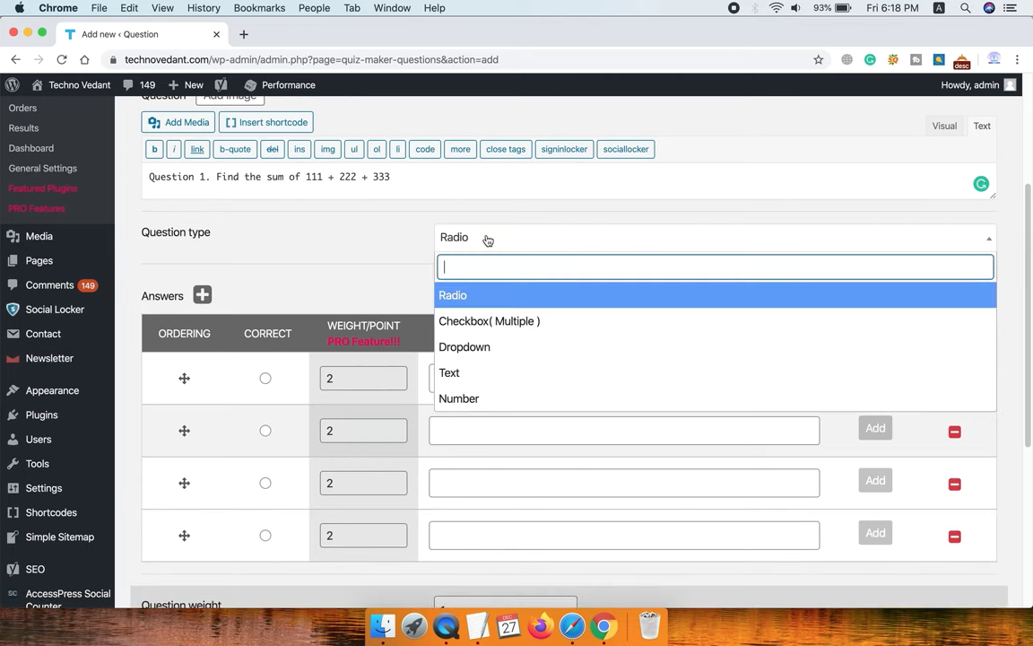
left_click(461, 294)
left_click(493, 376)
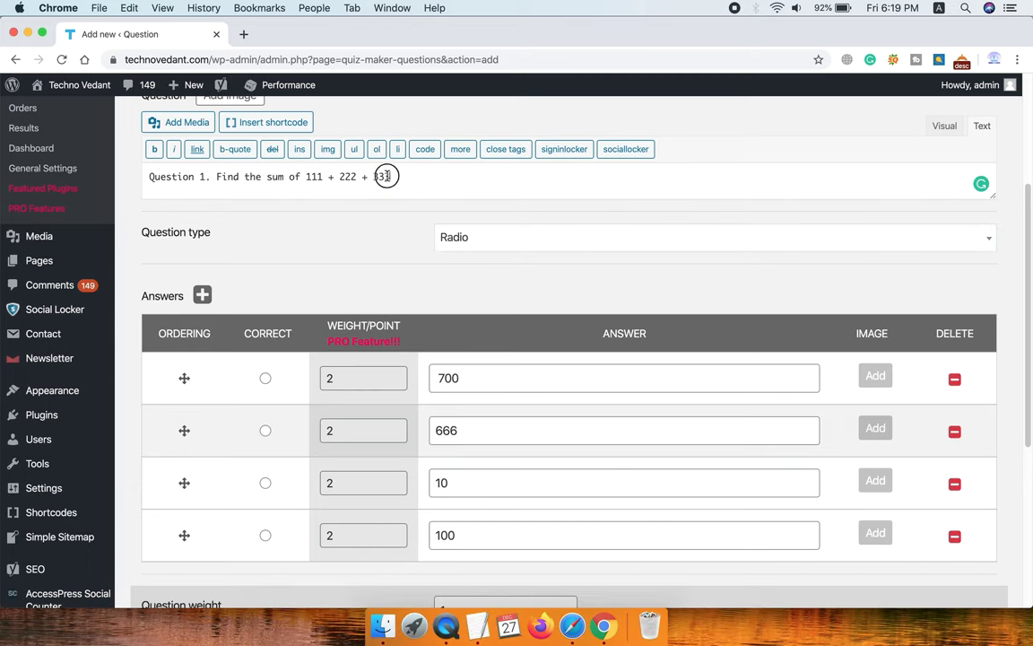
- Mark 666 as the correct answer, keep the question Uncategorized and Published, and save and close it
left_click_drag(389, 176, 303, 176)
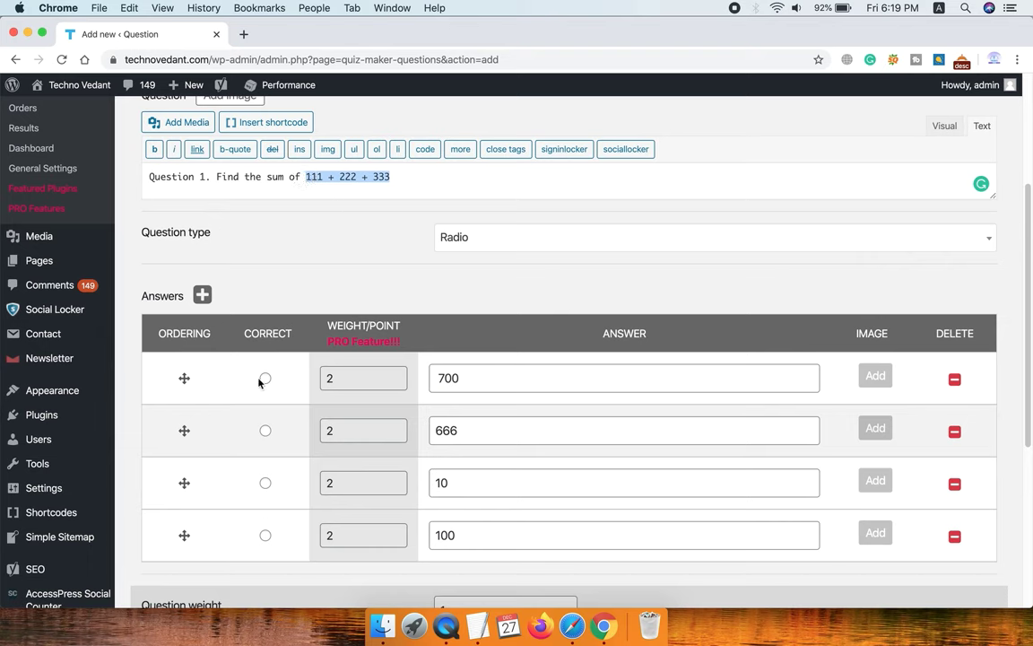
left_click(266, 430)
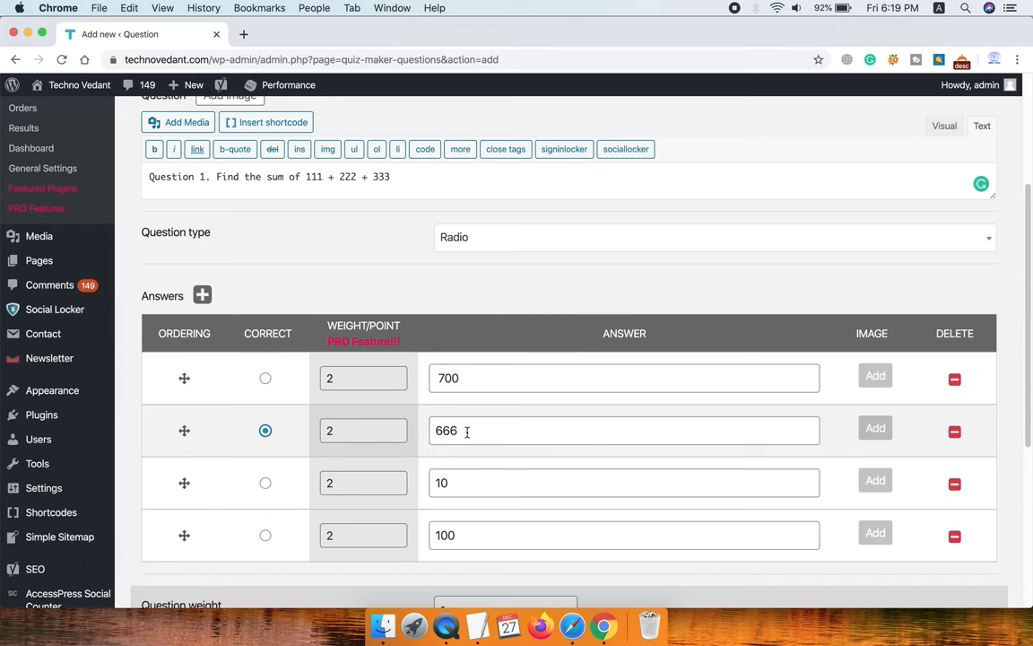
scroll(575, 290, "down", 5)
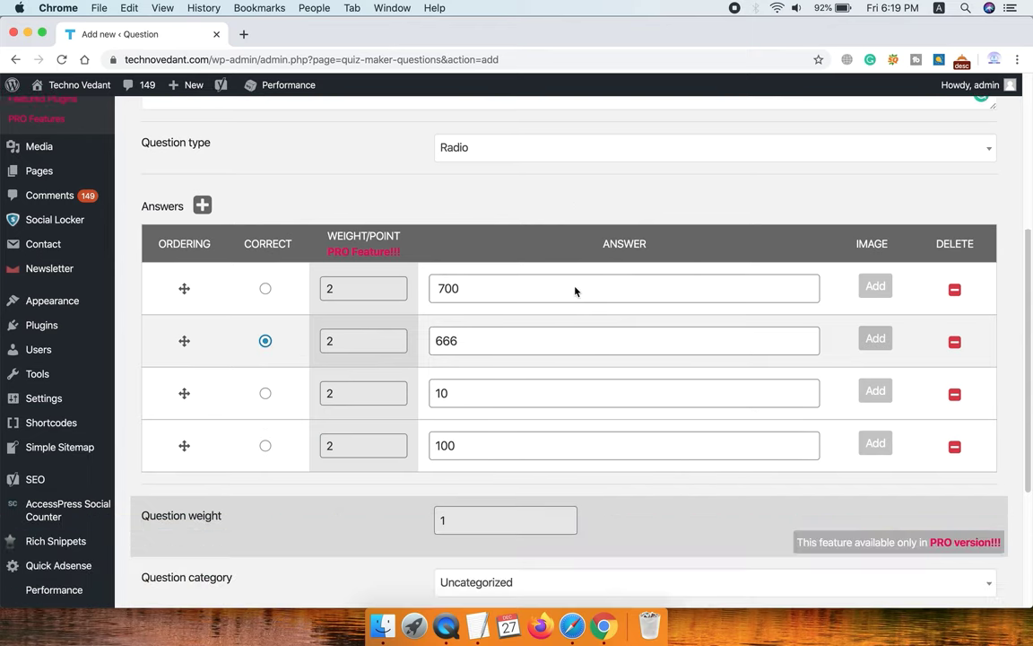
scroll(667, 404, "down", 1)
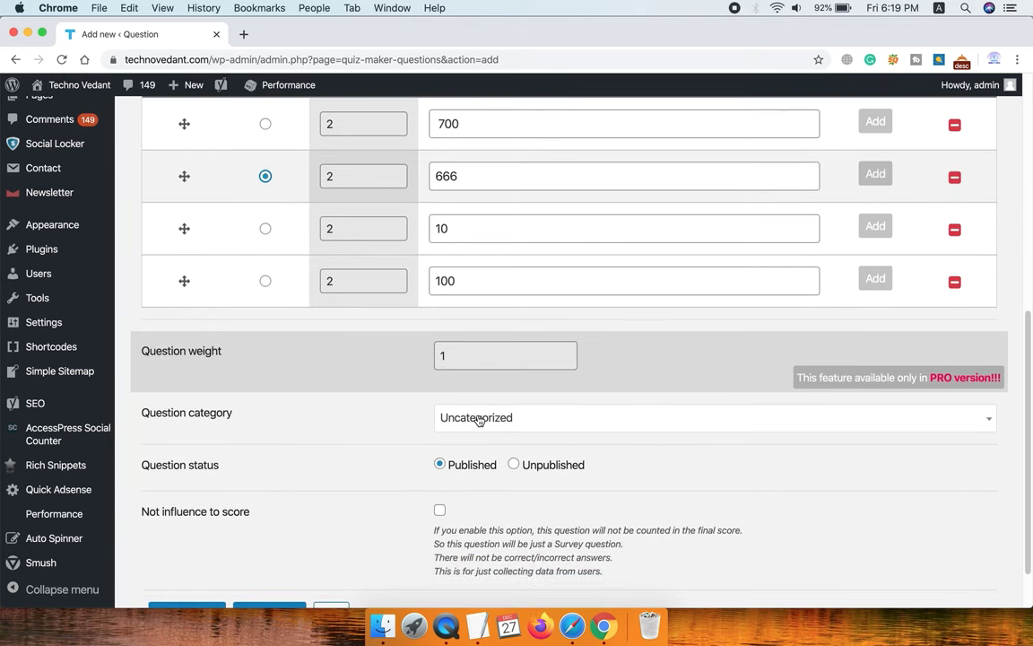
scroll(403, 419, "down", 2)
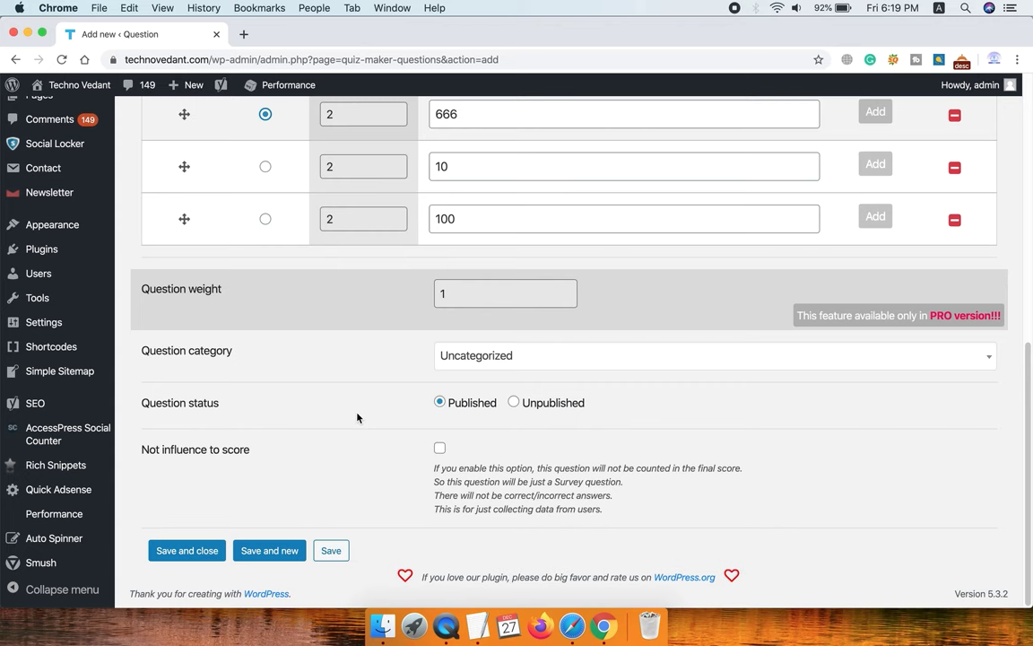
left_click(183, 555)
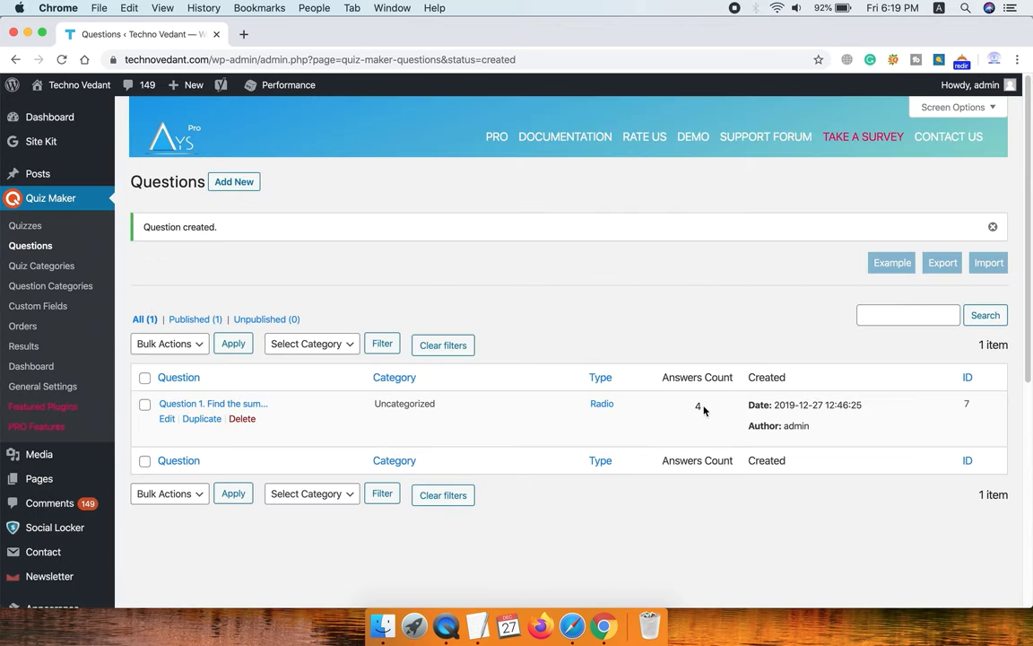
left_click_drag(704, 410, 682, 410)
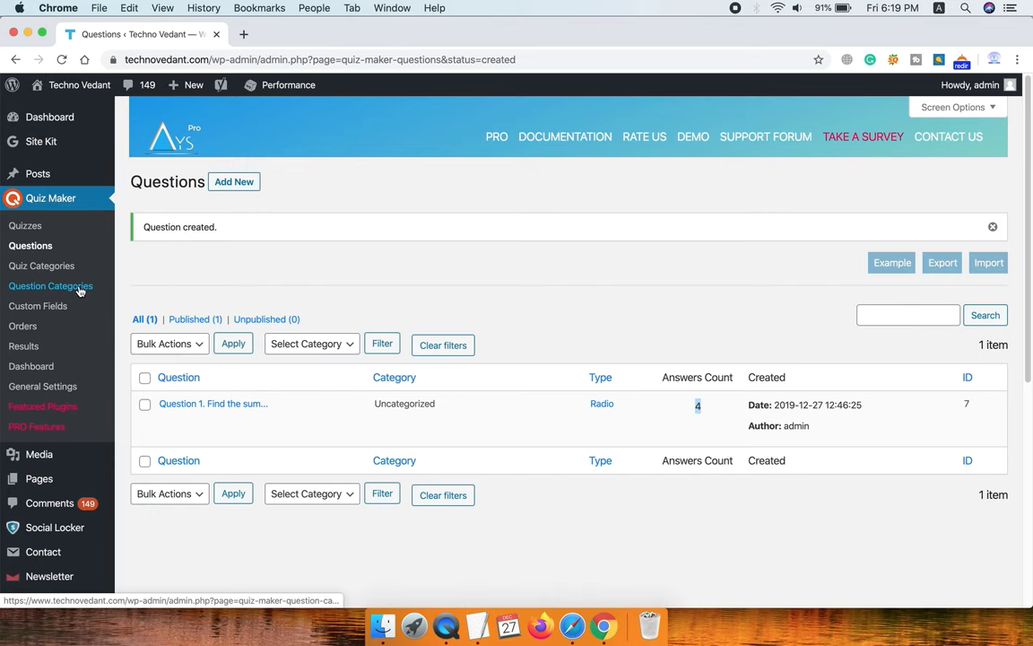
- Create a published question category titled "Maths Quiz" with the description "Math quiz helps us to increase our knowledge."
left_click(45, 287)
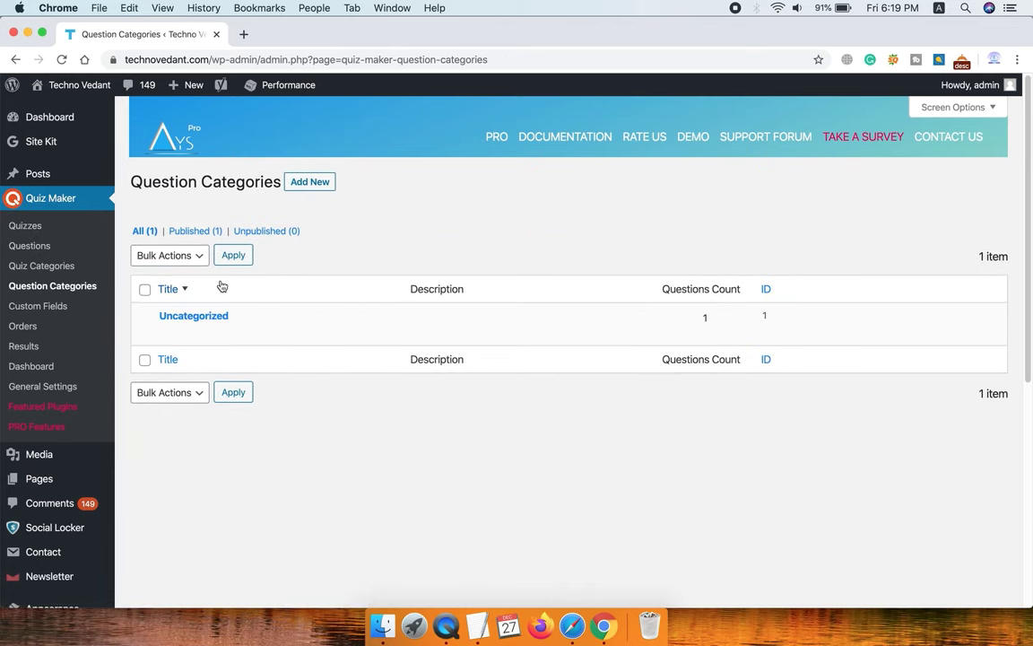
left_click(301, 184)
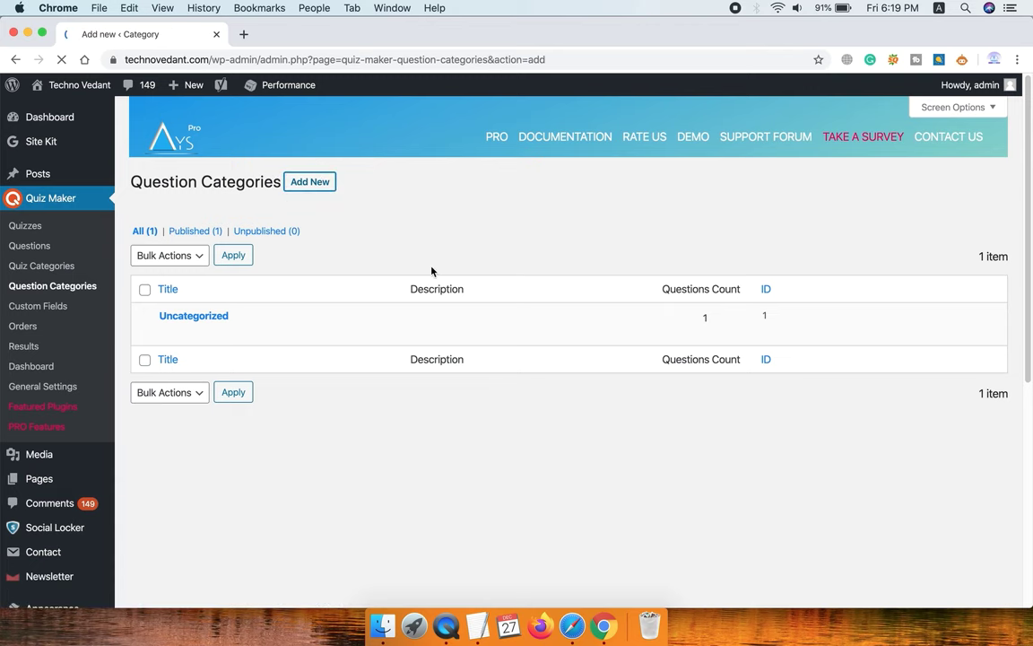
left_click(351, 229)
left_click(349, 294)
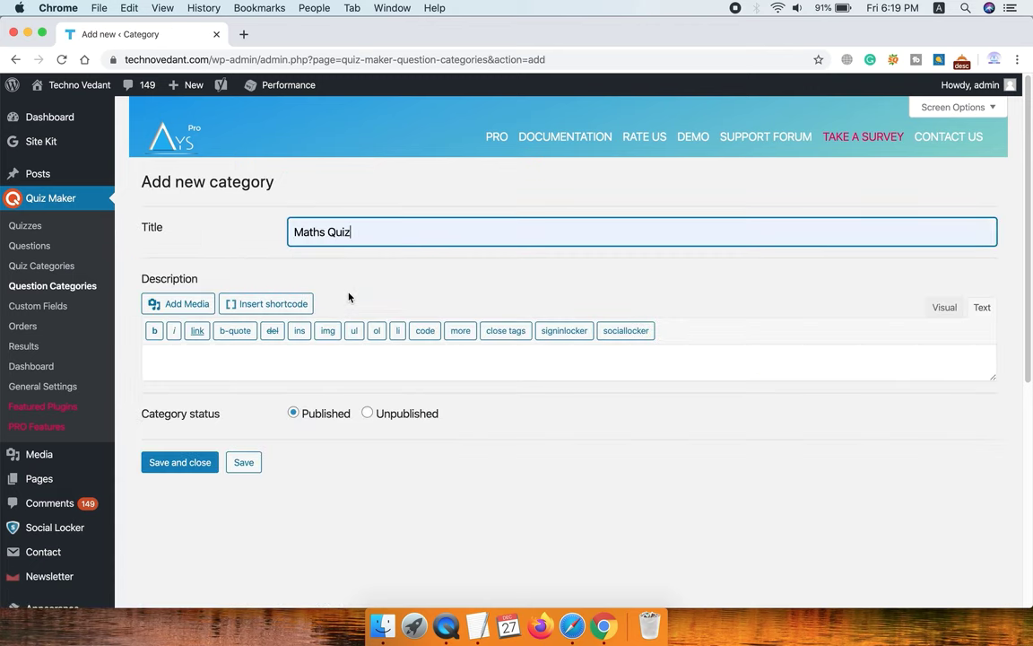
left_click(303, 367)
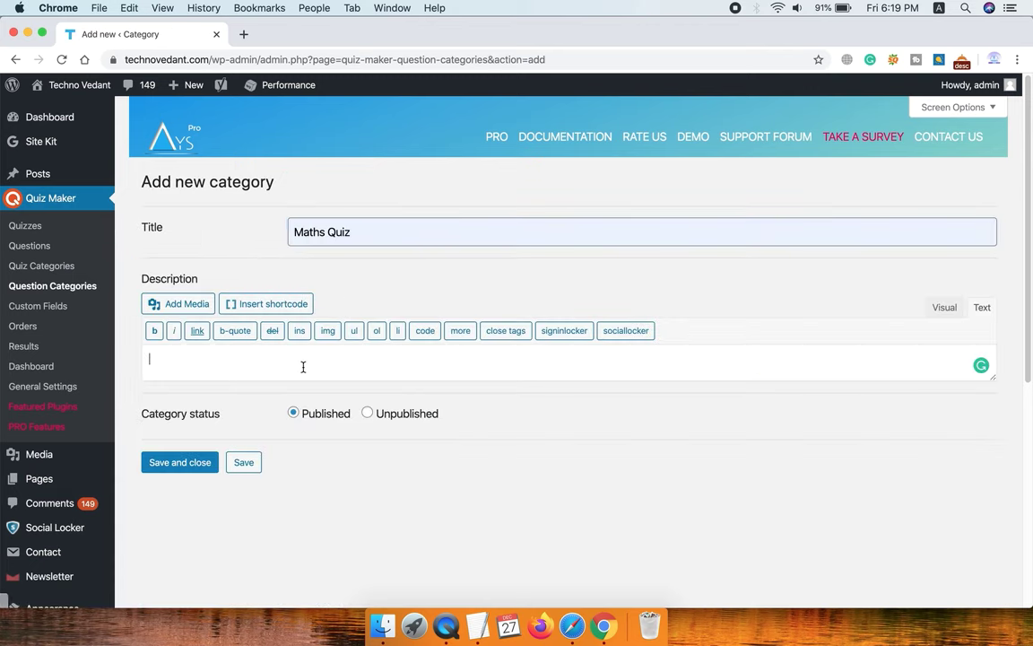
left_click(159, 465)
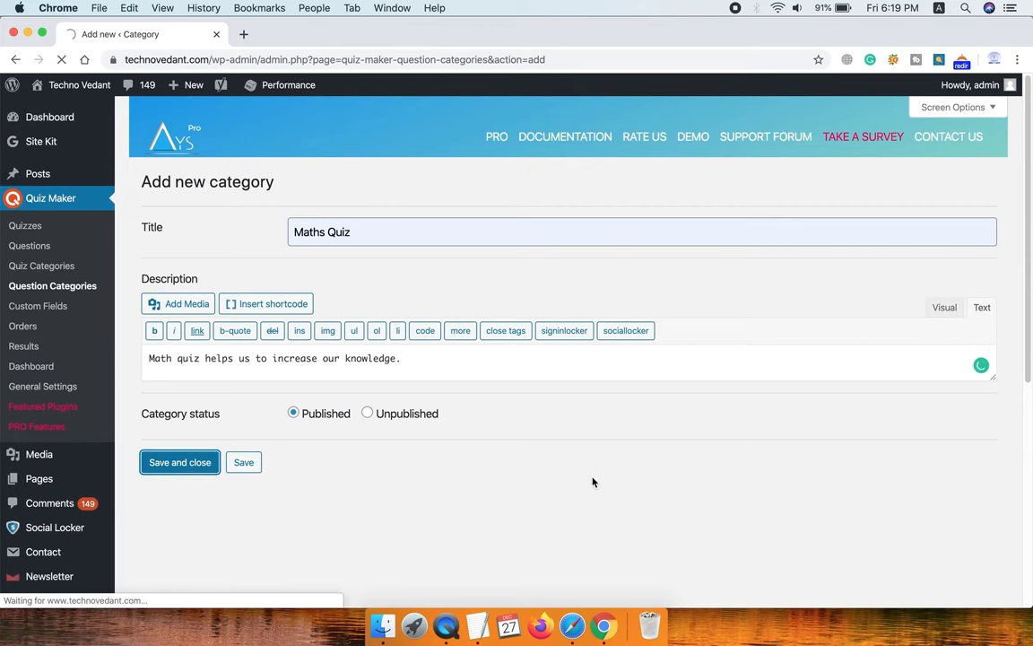
- Open the existing Maths Quiz for editing and change its quiz category to Maths Quiz
left_click(28, 225)
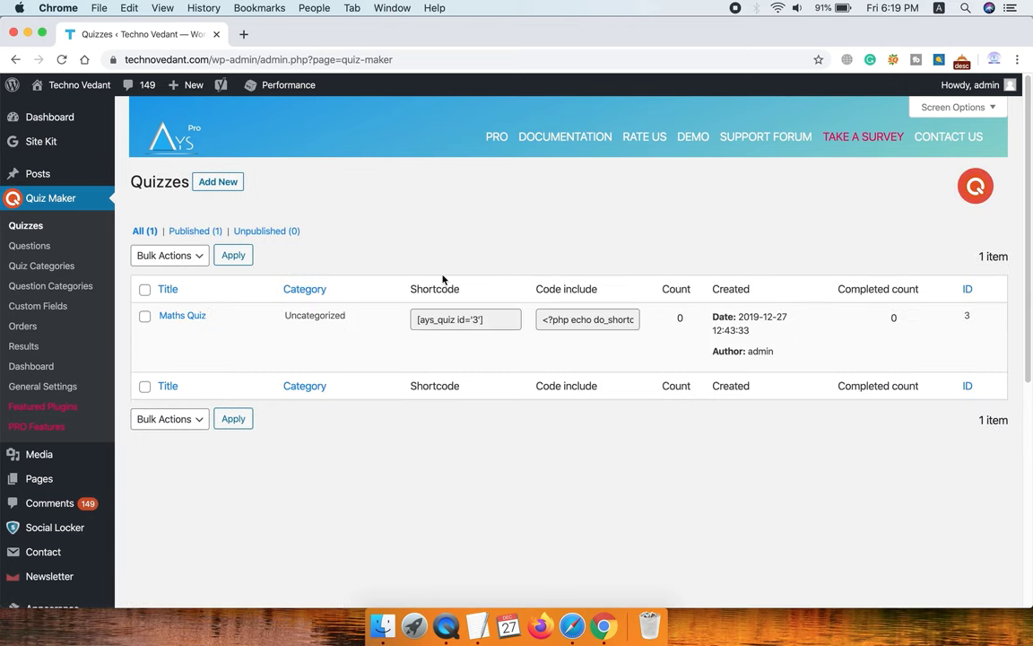
left_click(166, 332)
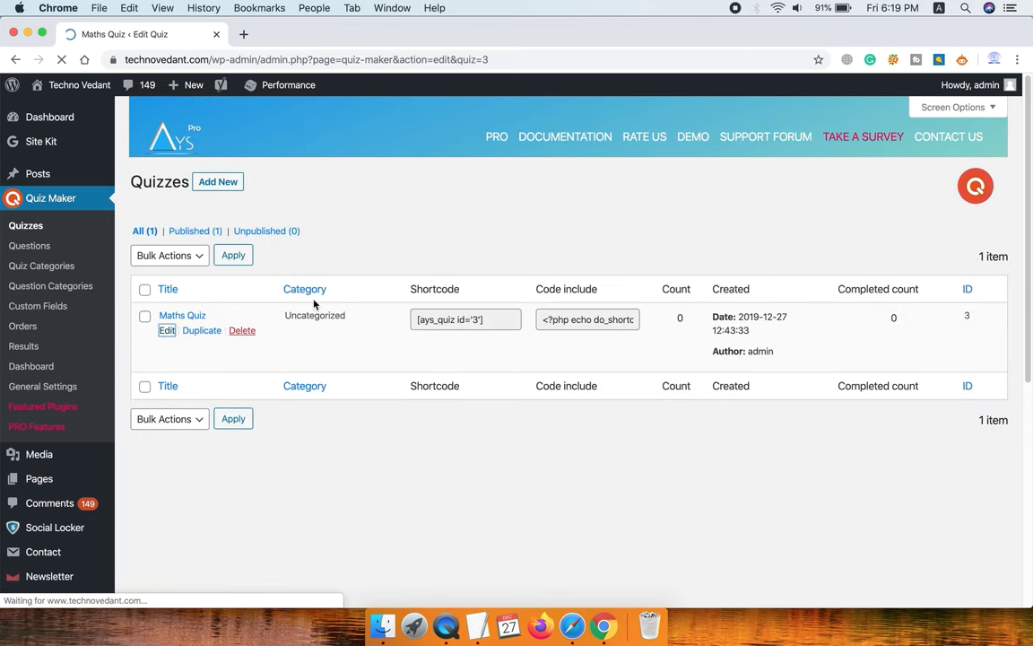
scroll(346, 379, "down", 5)
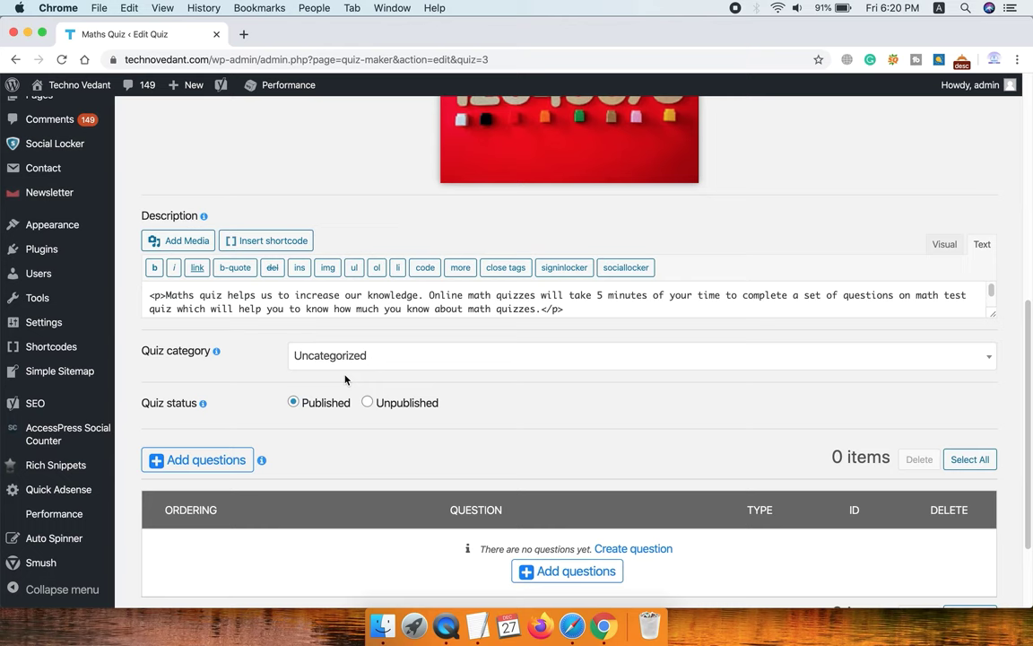
left_click(357, 359)
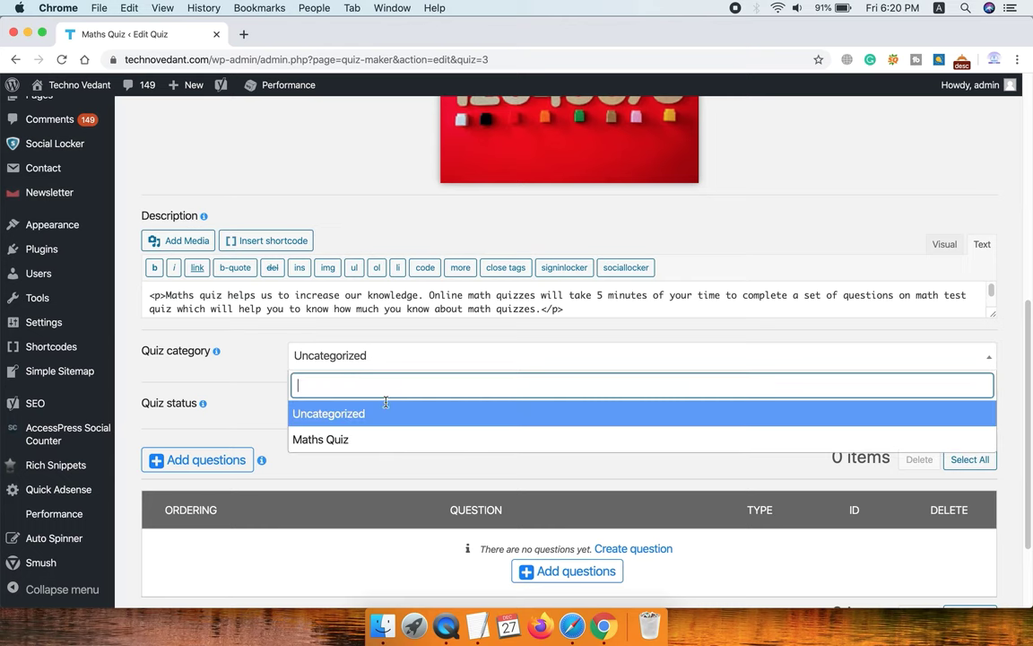
left_click(321, 440)
scroll(393, 455, "down", 2)
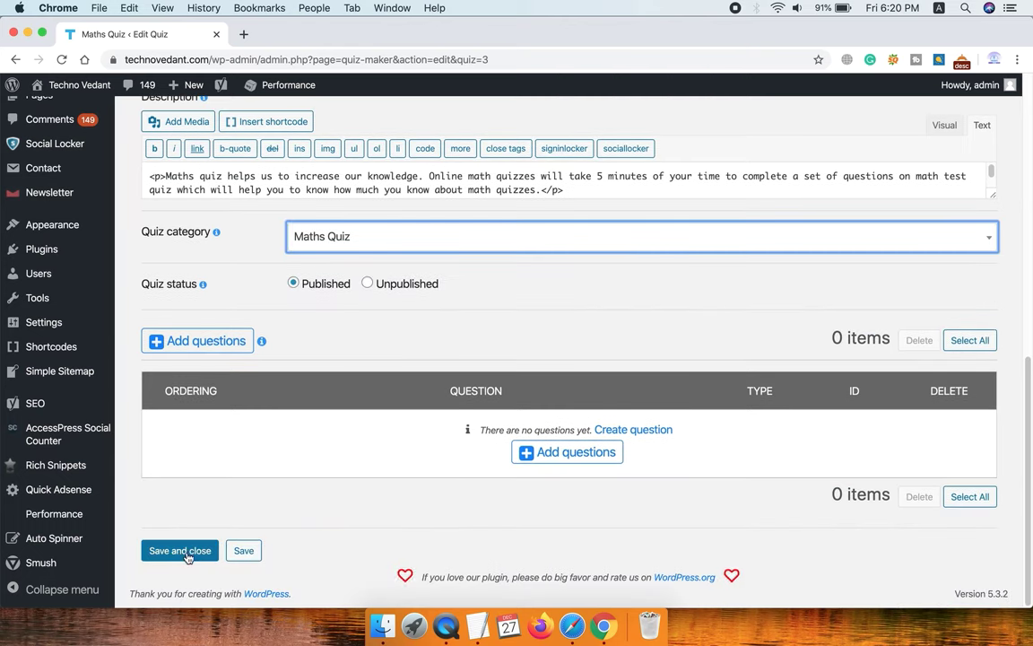
- Add the question "Question 1. Find the sum of 111 +..." to the quiz's question list
scroll(362, 341, "up", 1)
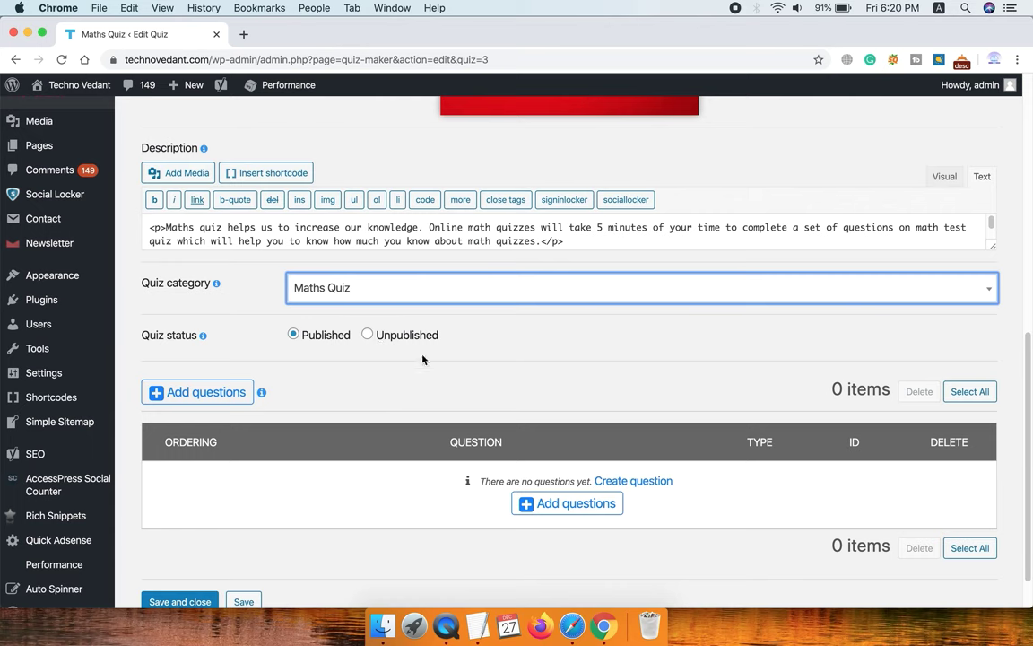
left_click(566, 505)
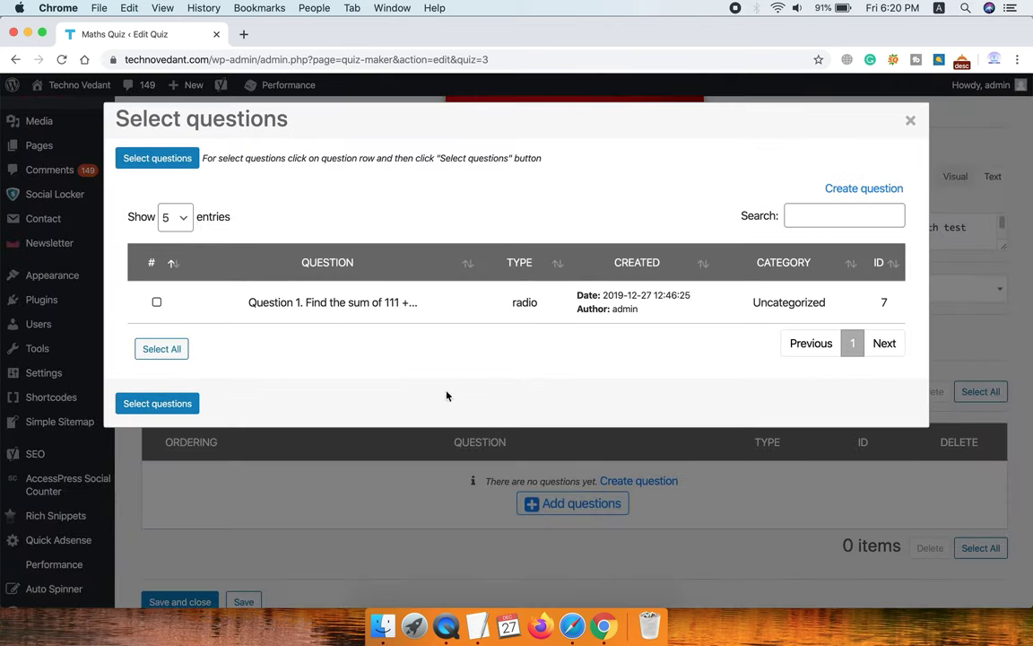
left_click(156, 302)
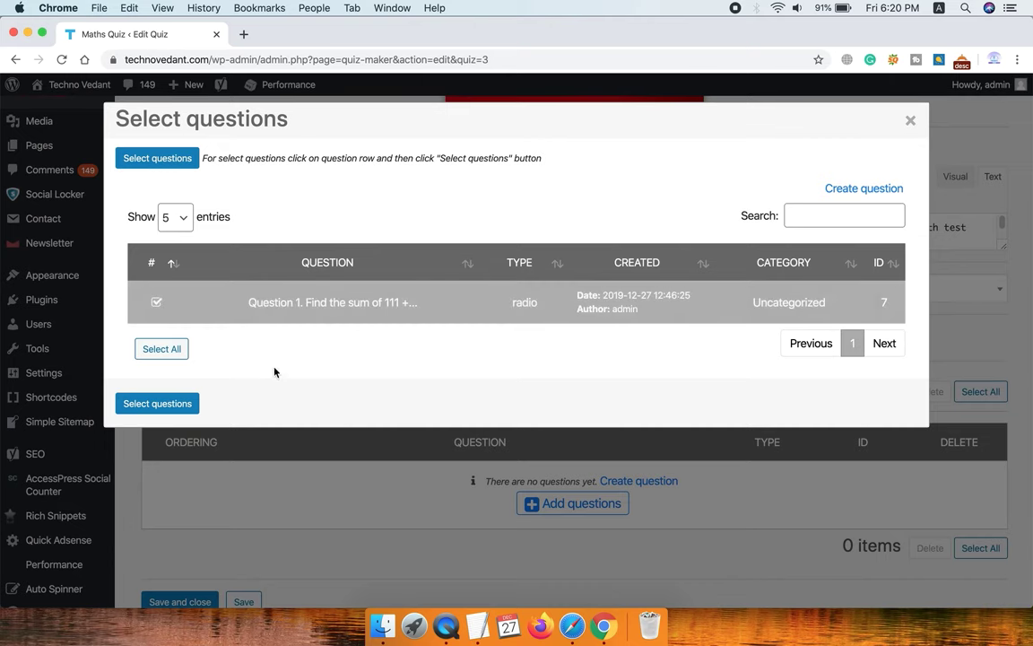
left_click(158, 404)
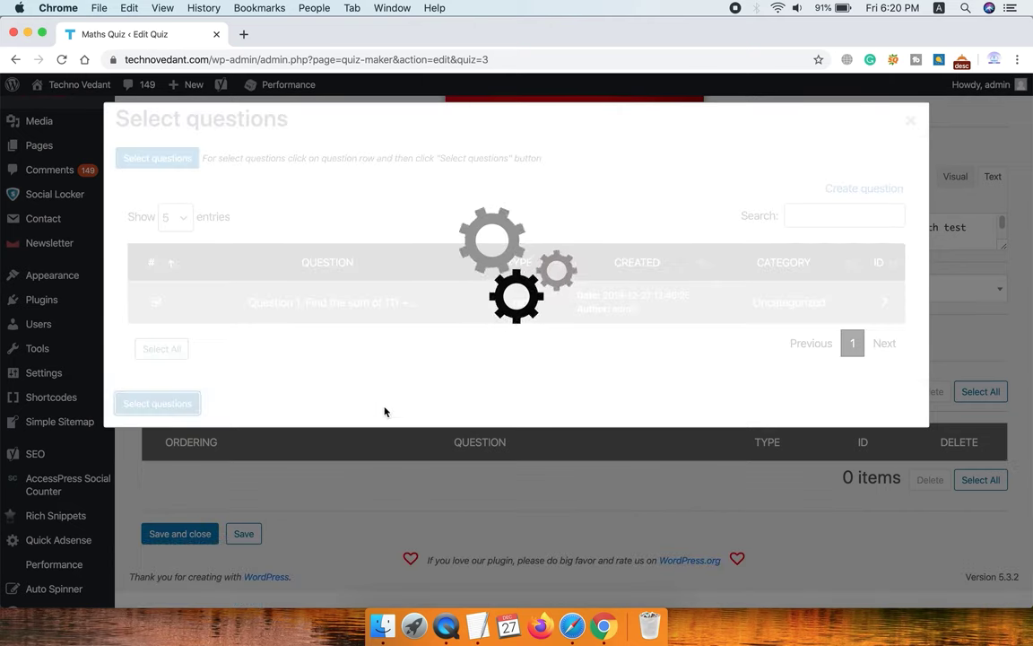
- Edit Question 1 in the questions list to assign it to the Maths Quiz category, and save and close it
scroll(408, 480, "up", 3)
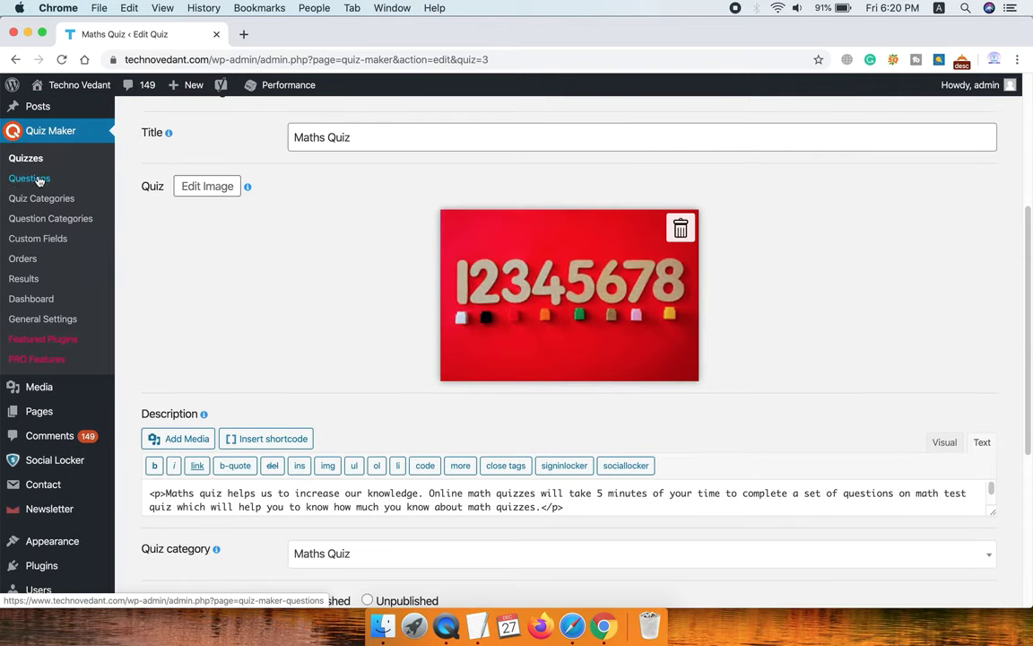
left_click(18, 176)
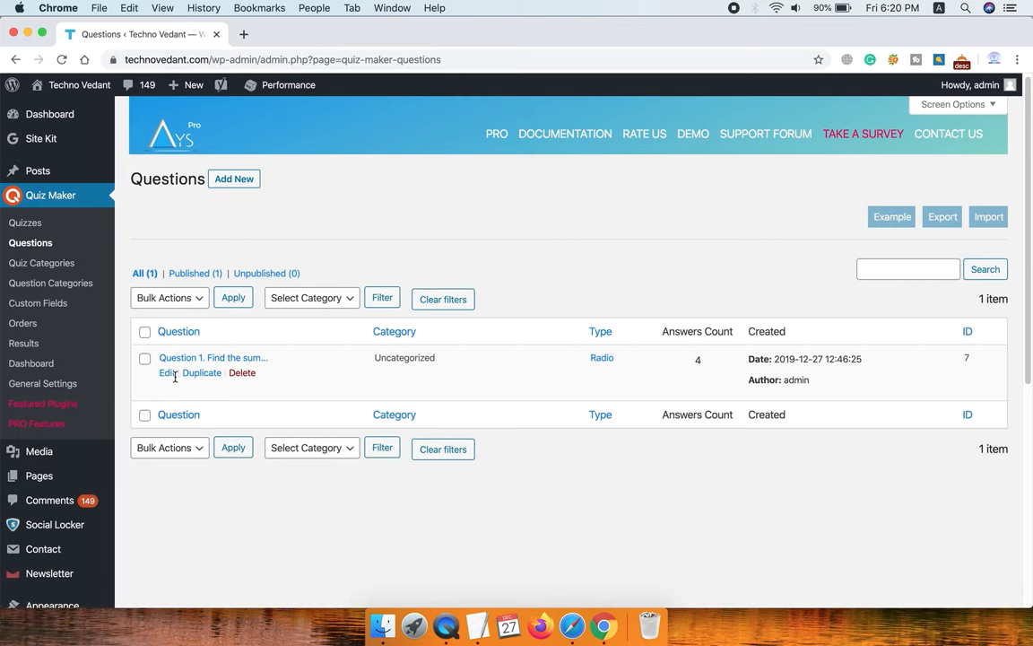
left_click(173, 374)
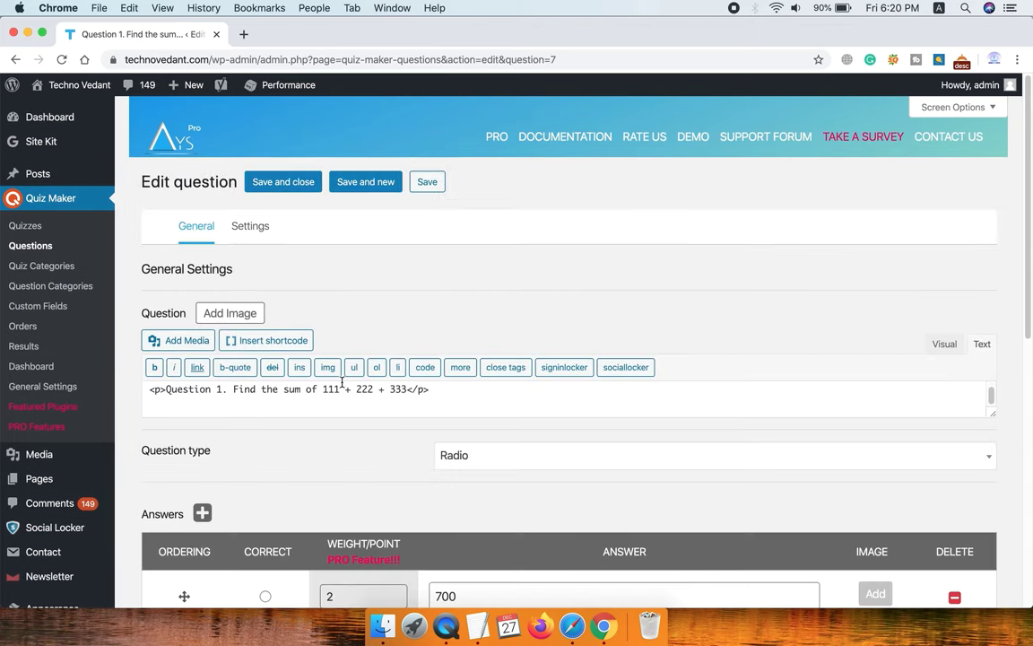
scroll(359, 403, "down", 10)
left_click(495, 357)
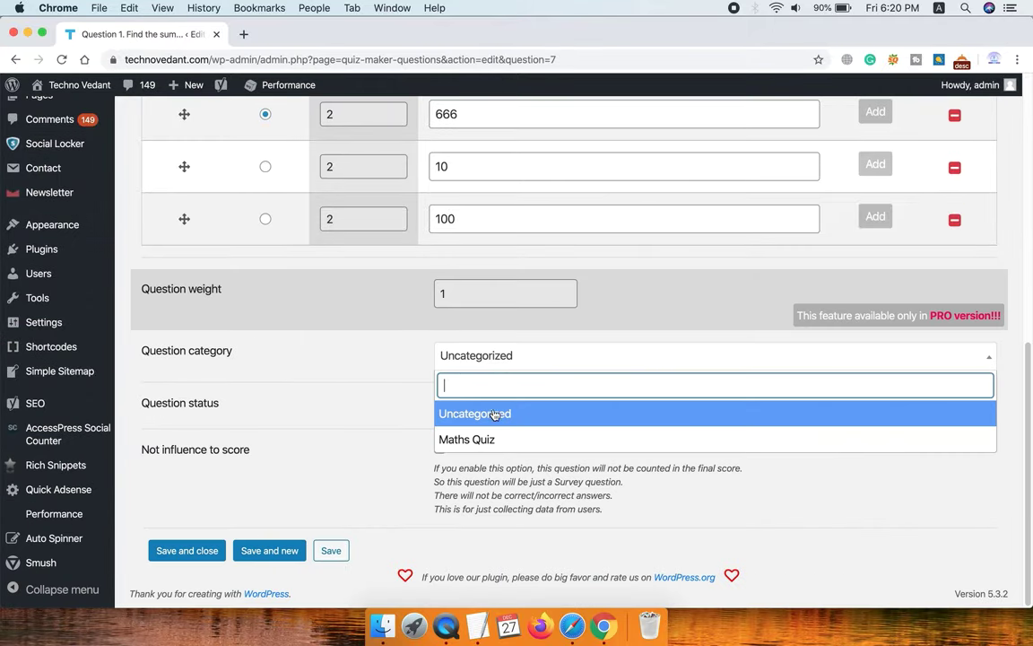
left_click(466, 442)
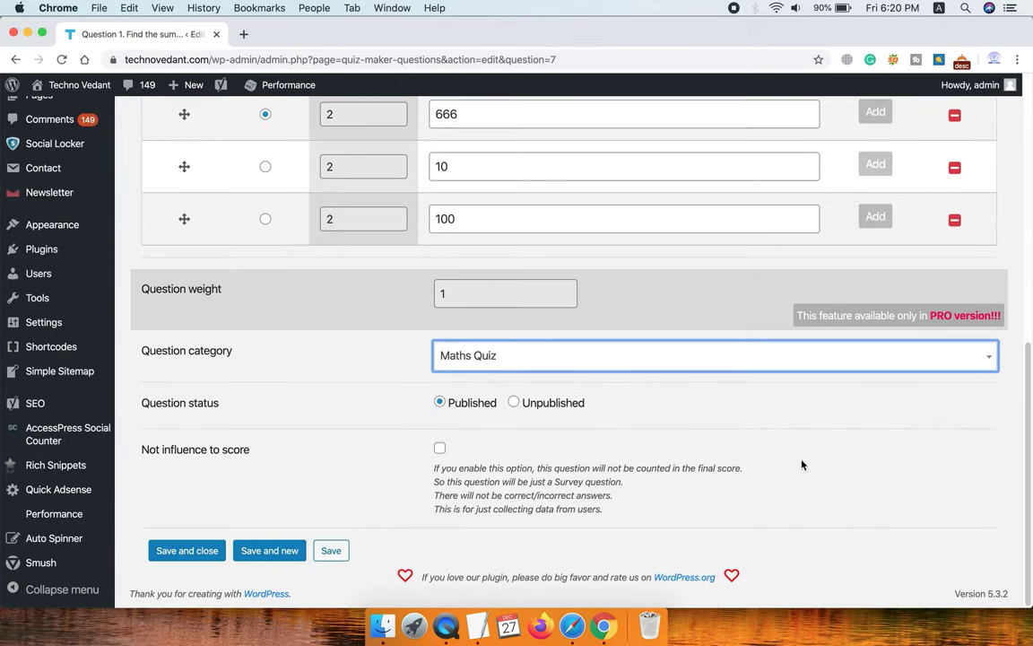
scroll(385, 443, "up", 5)
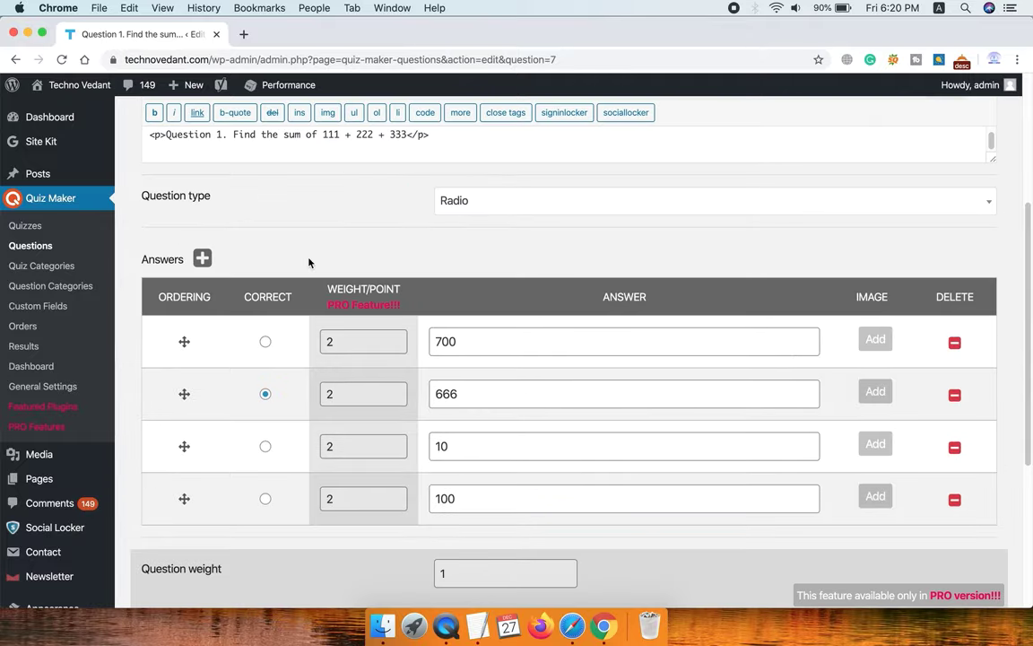
scroll(308, 263, "up", 2)
scroll(308, 260, "down", 7)
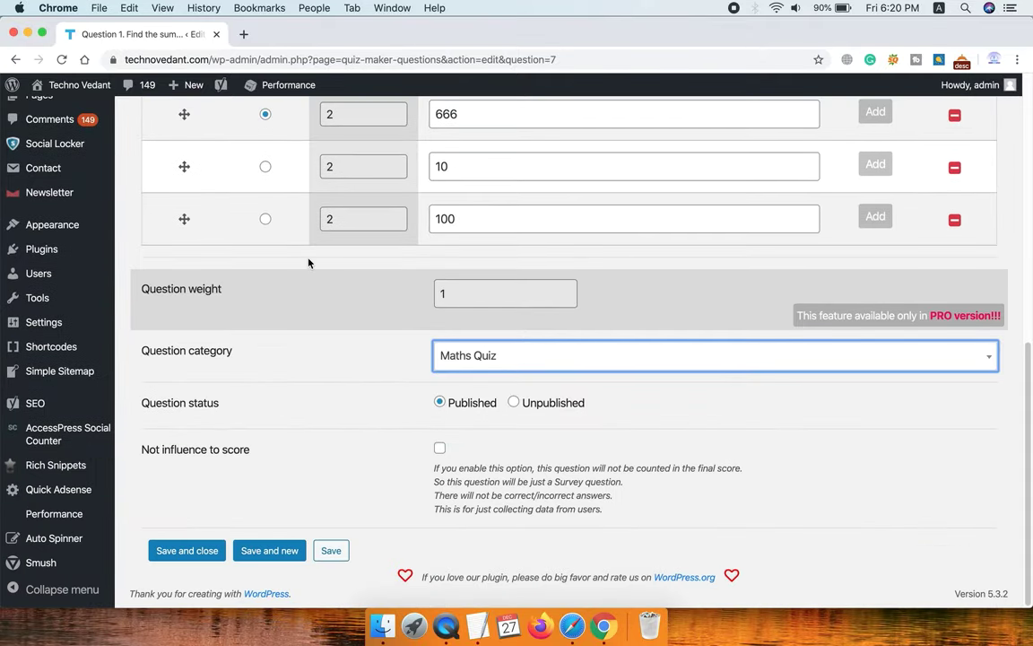
left_click(184, 552)
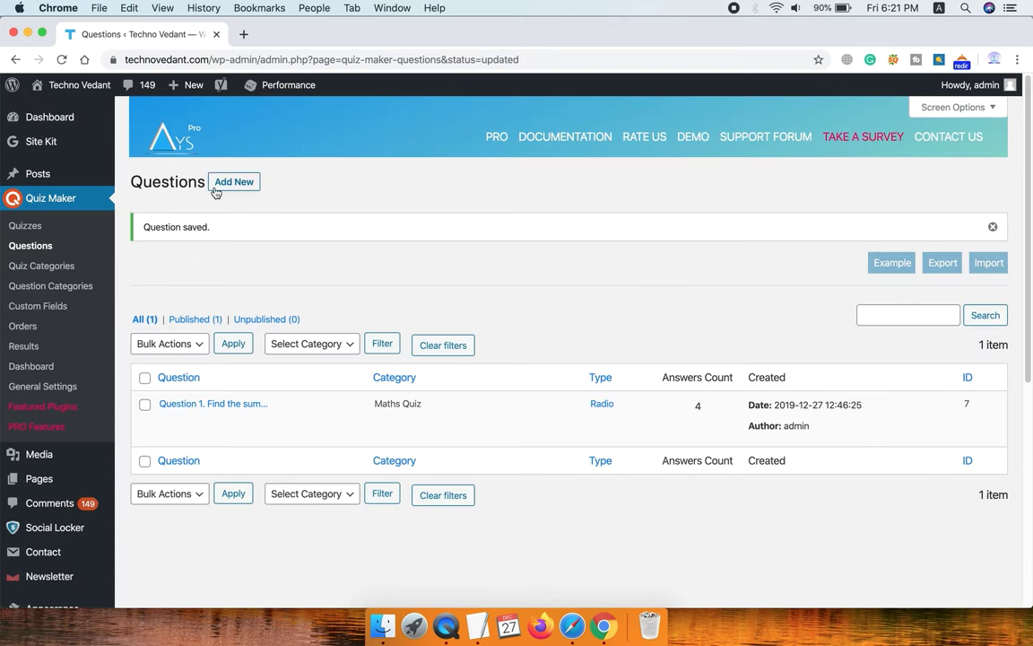
- Add the question "Question 2. Find the sum of 832 + 457" with answers 375, 1289, 376 and 970, marking 1289 as correct
left_click(238, 184)
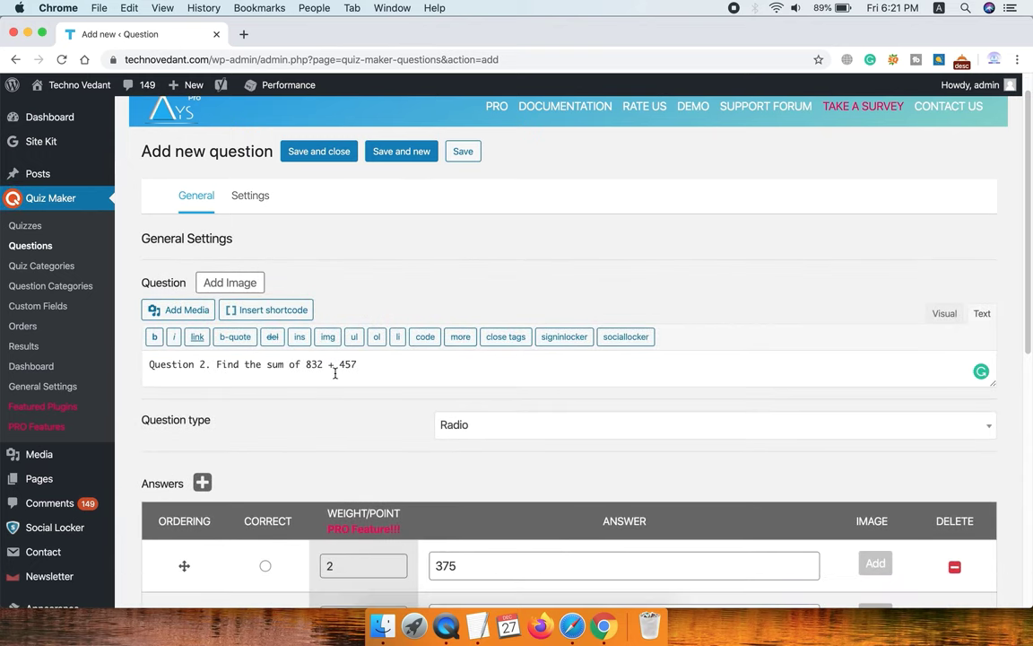
scroll(335, 373, "down", 5)
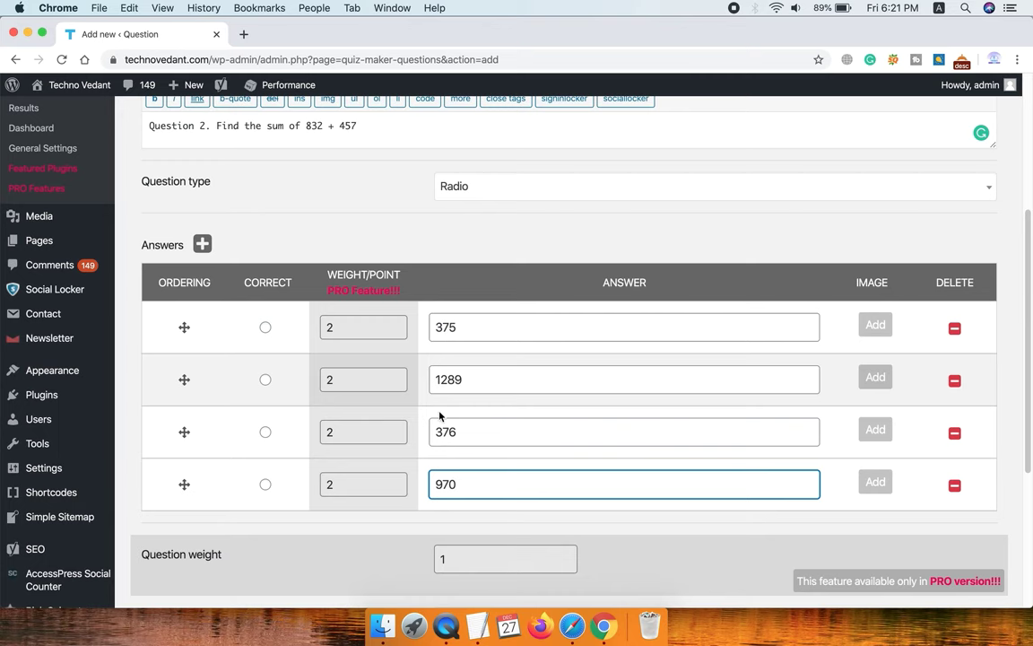
left_click(265, 381)
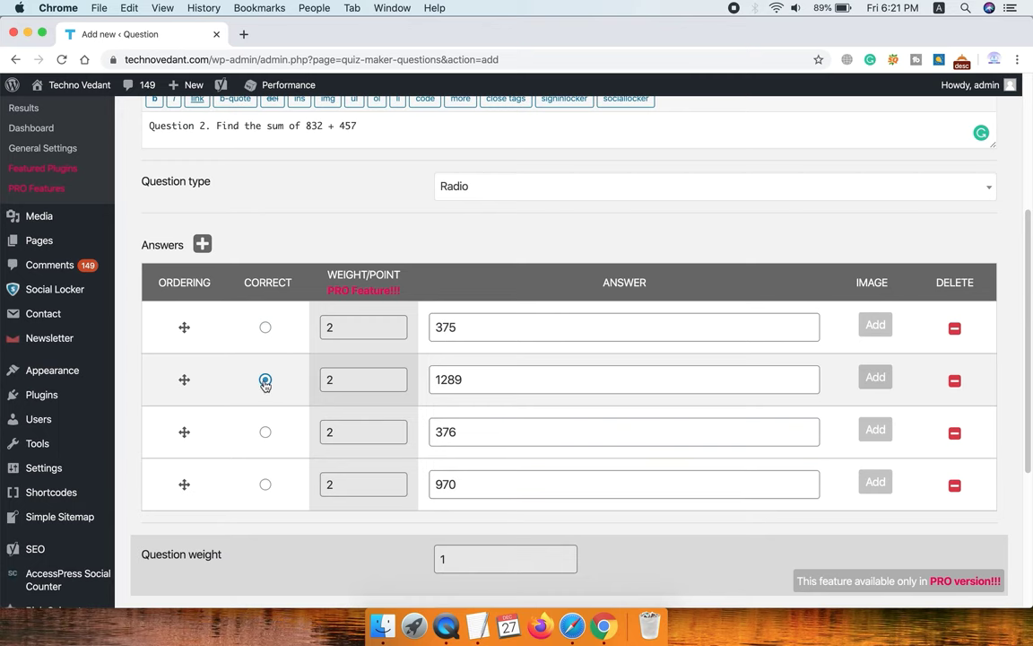
- Assign Question 2 to the Maths Quiz question category, and save and close it
scroll(410, 517, "down", 3)
left_click(489, 517)
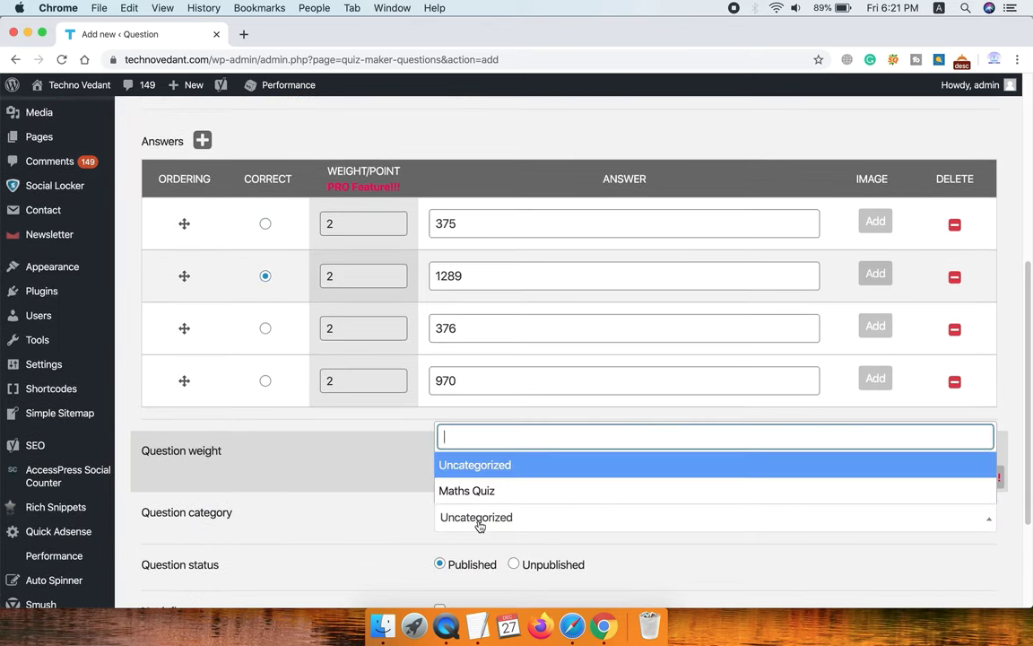
left_click(475, 492)
scroll(427, 496, "down", 4)
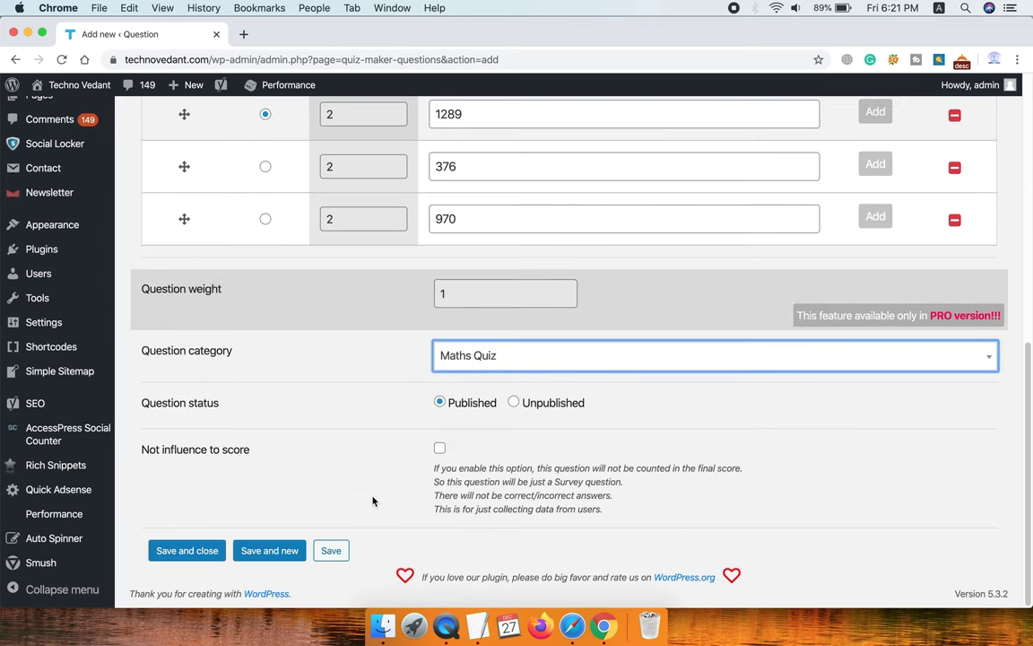
left_click(184, 549)
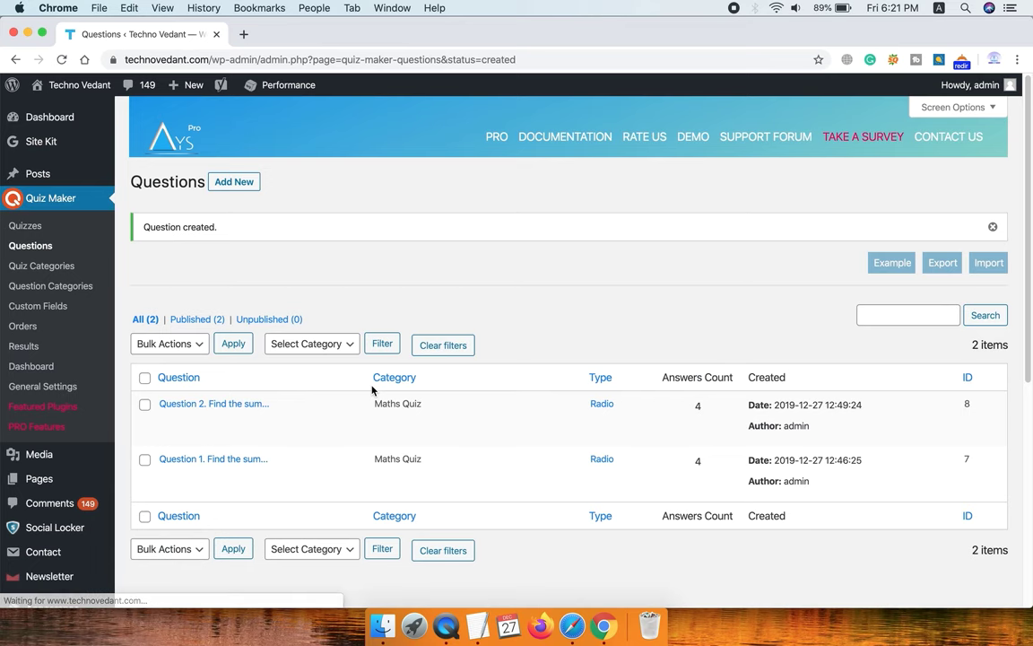
- Create "Question 3. Find the sum of 50 + 90 + 100" with answers 230, 585, 500 and correct 240, in category Maths Quiz
left_click(234, 181)
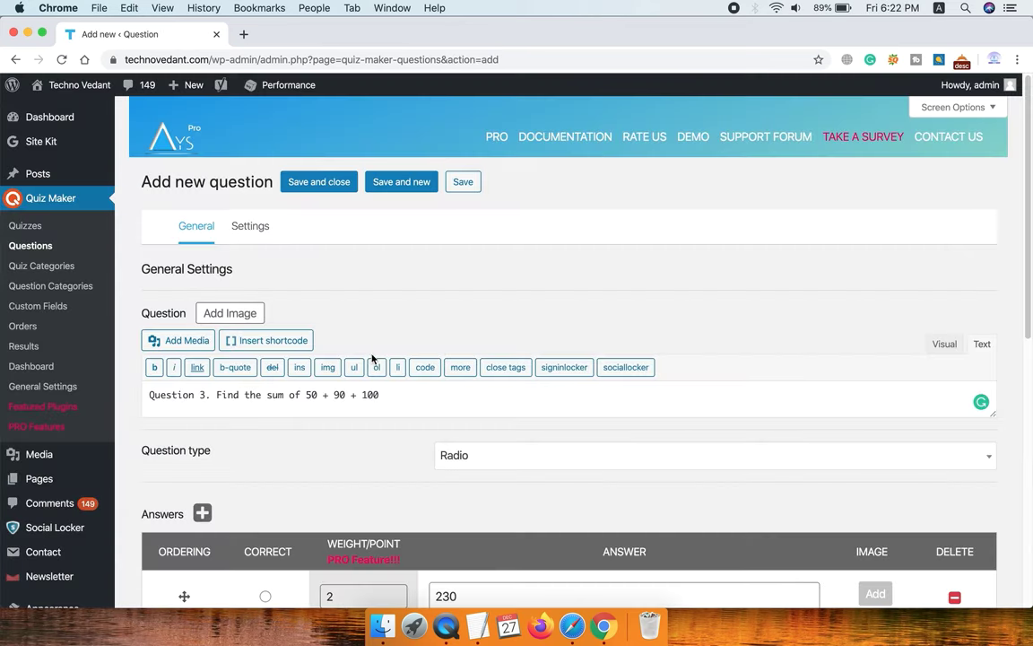
scroll(372, 358, "down", 10)
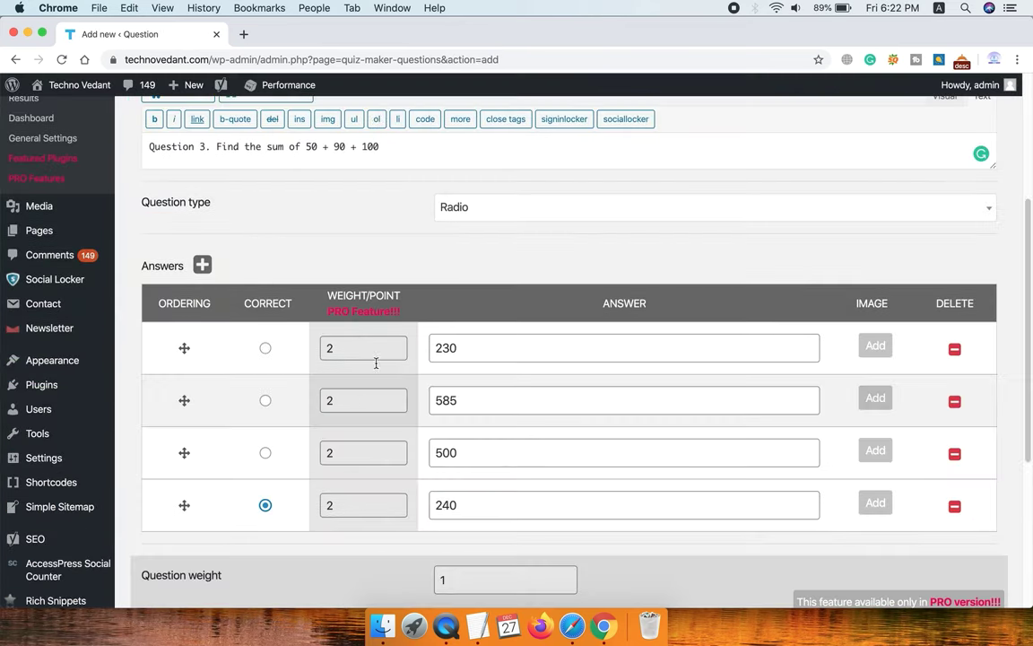
left_click(468, 404)
left_click(480, 493)
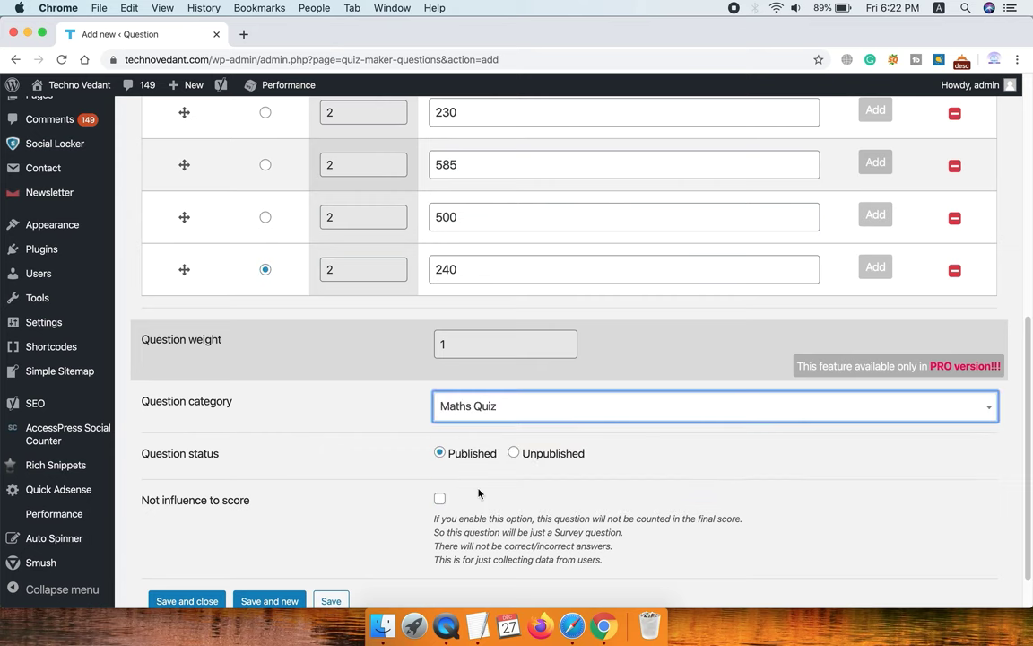
scroll(269, 503, "down", 2)
left_click(166, 558)
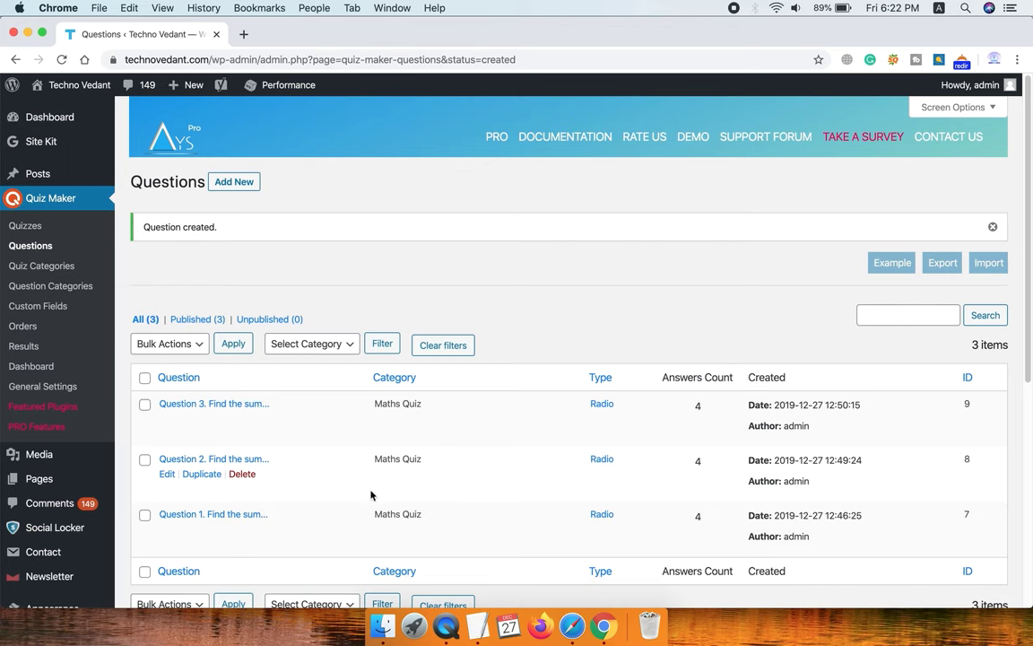
- Open the Maths Quiz for editing and add Questions 1, 2 and 3 to its question list
left_click(27, 226)
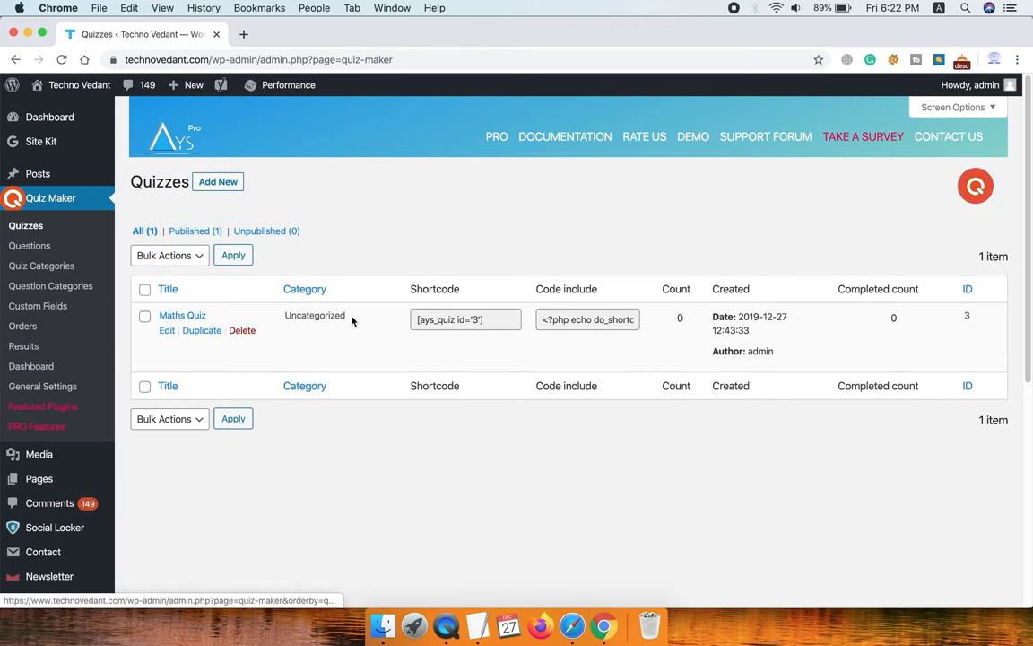
left_click(167, 330)
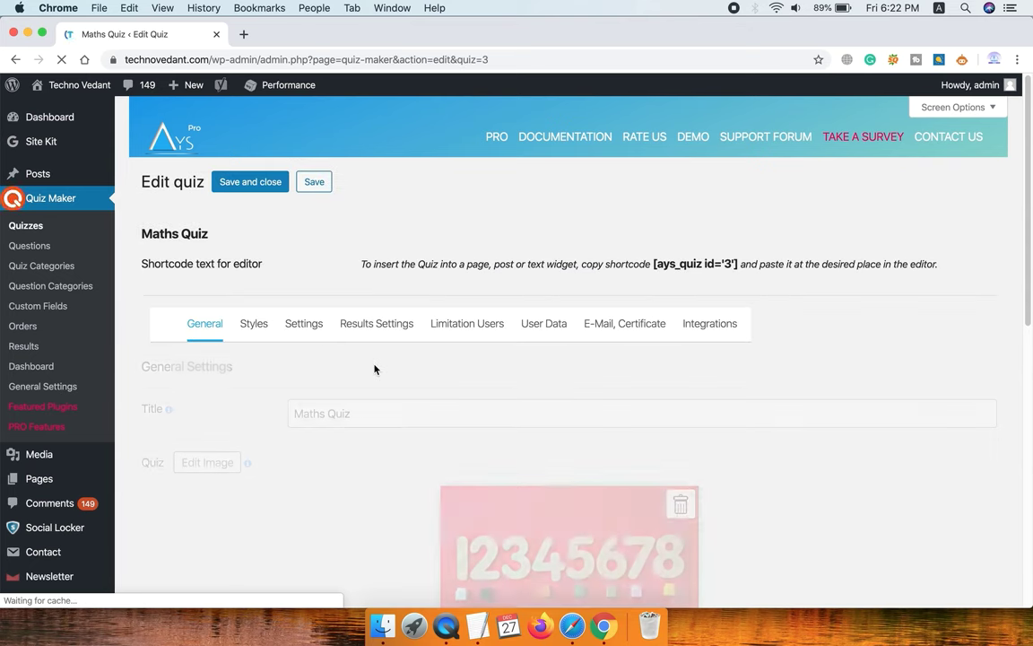
scroll(374, 369, "down", 3)
scroll(375, 369, "down", 10)
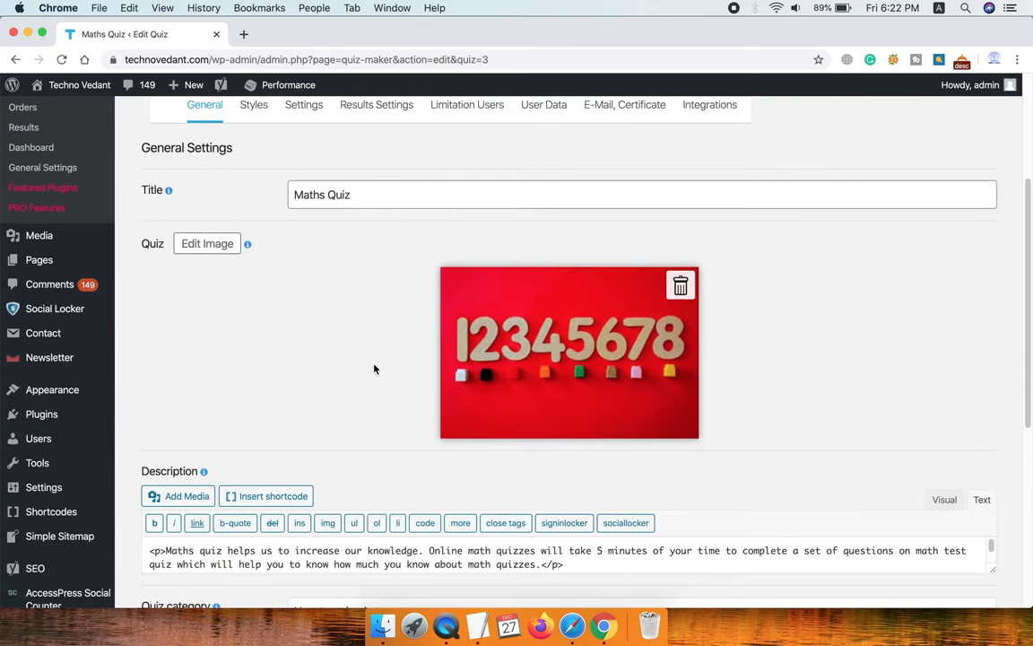
scroll(375, 369, "down", 3)
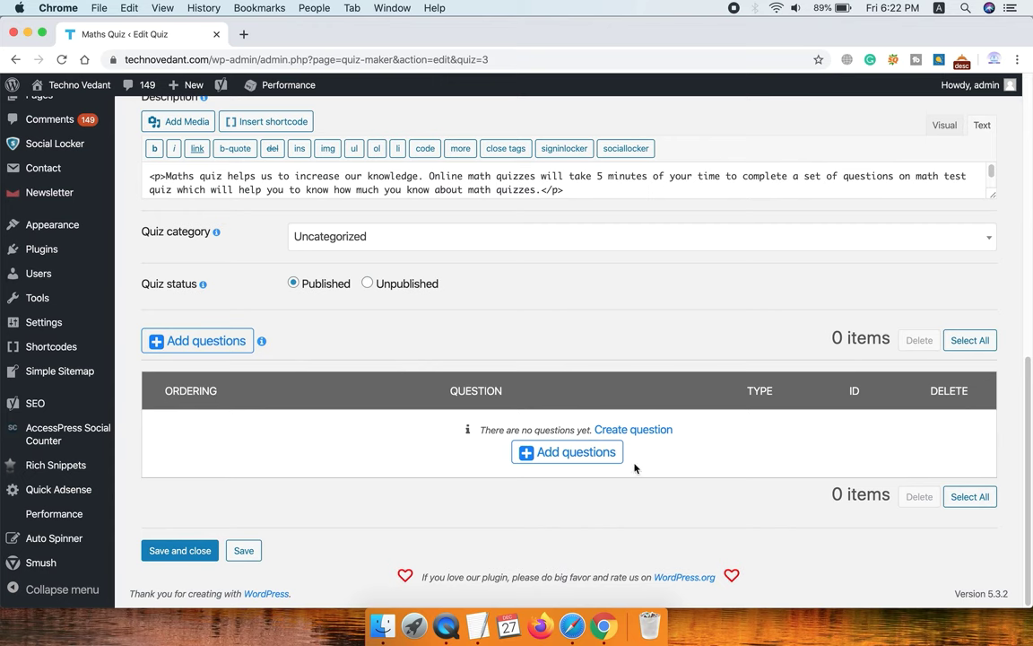
left_click(570, 453)
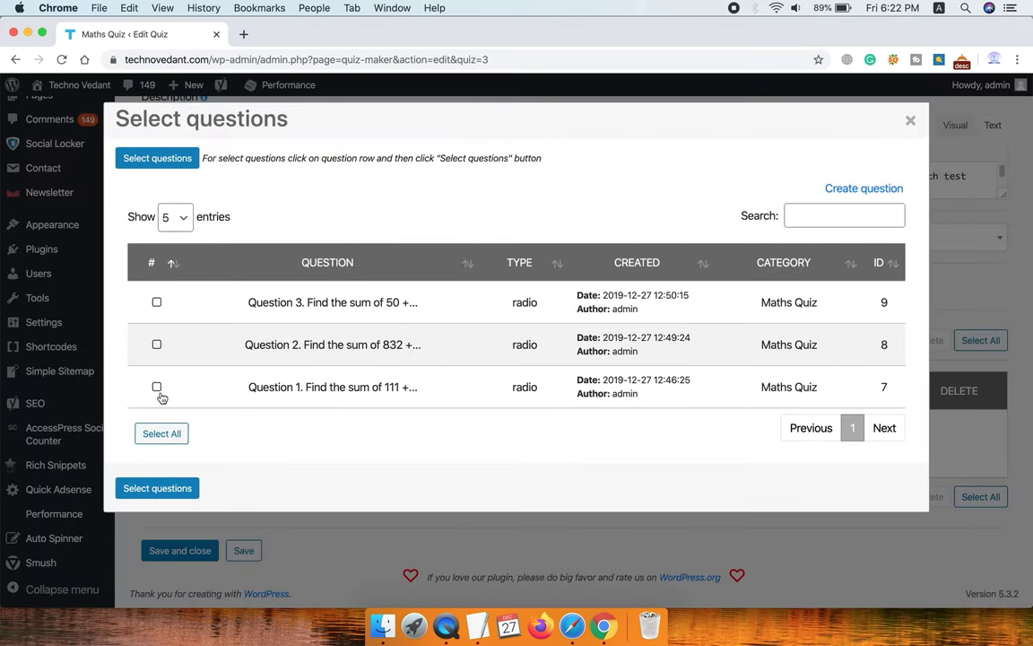
left_click(154, 434)
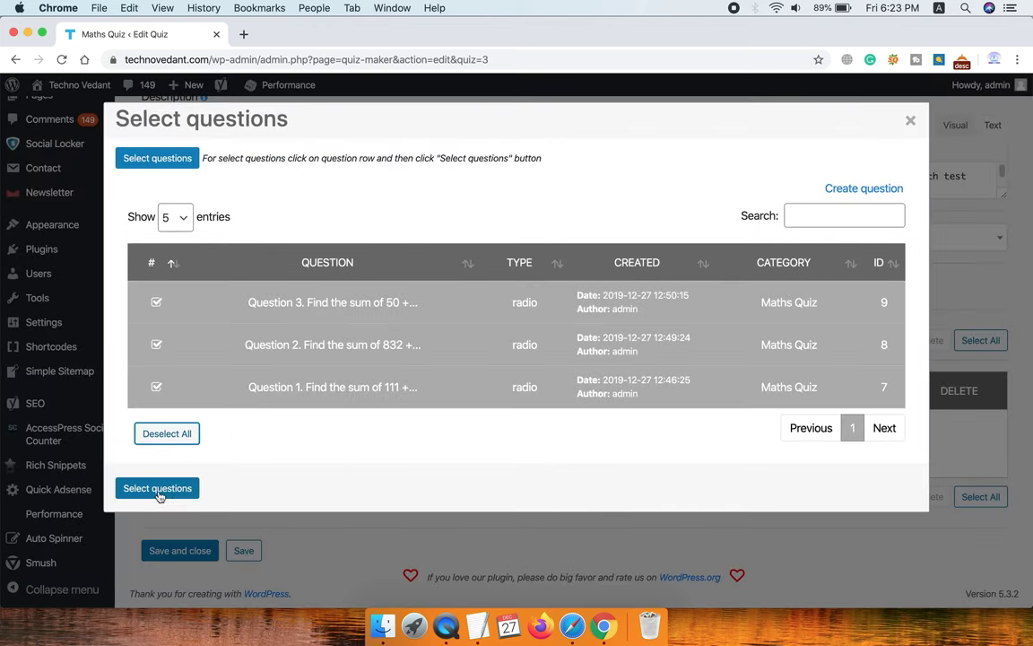
left_click(158, 489)
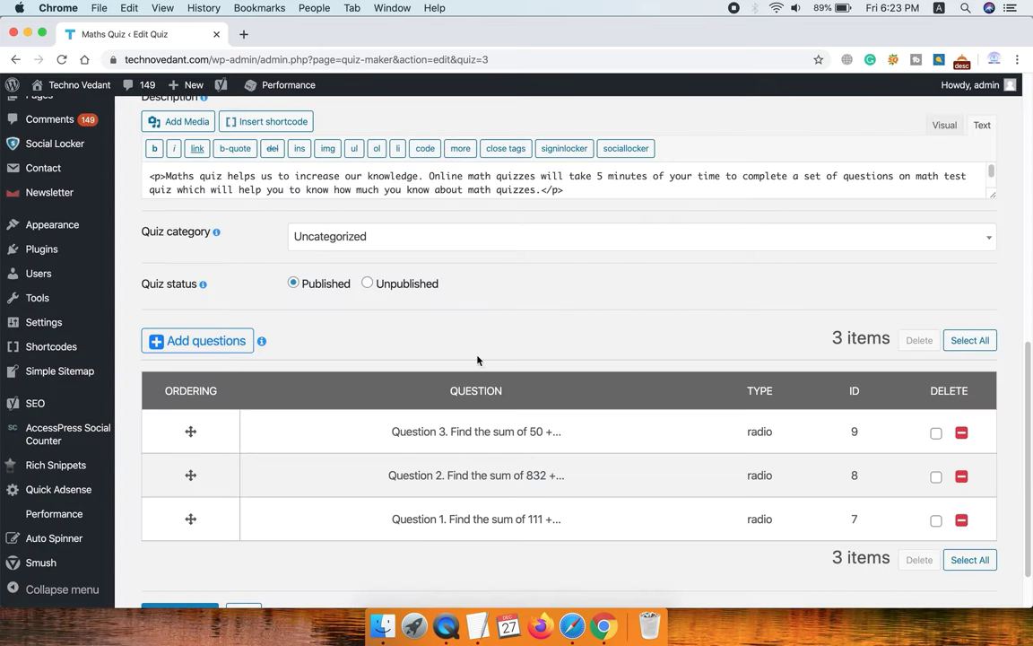
- Set the quiz category to Maths Quiz, and save and close the quiz
left_click(364, 236)
left_click(348, 321)
scroll(350, 321, "down", 2)
left_click(175, 553)
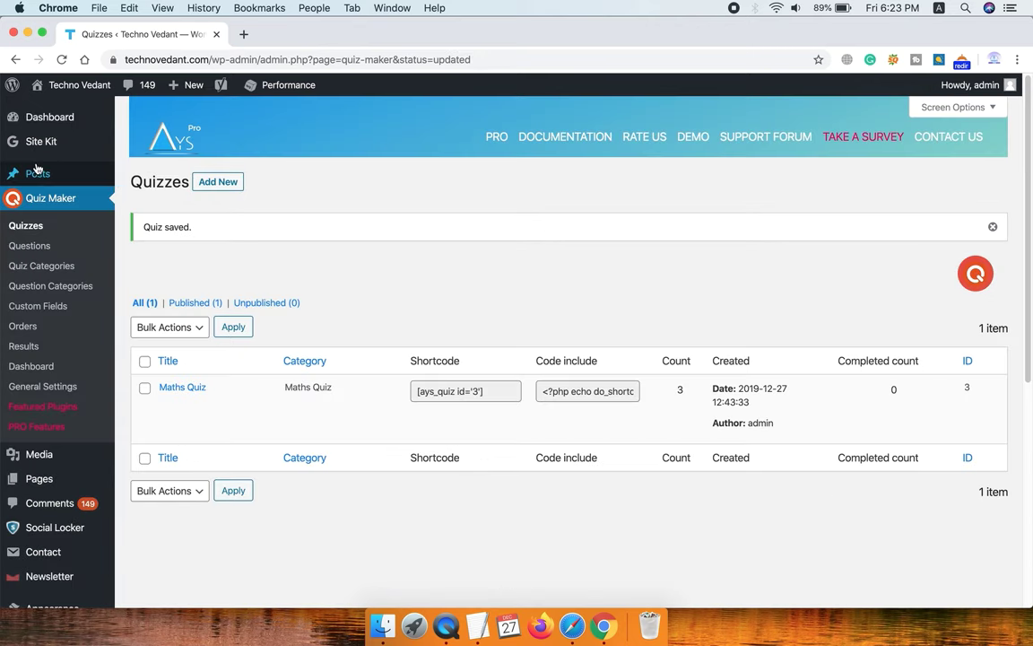
- Start a new post in a separate browser tab and title it "Maths Quiz"
mouse_move(31, 170)
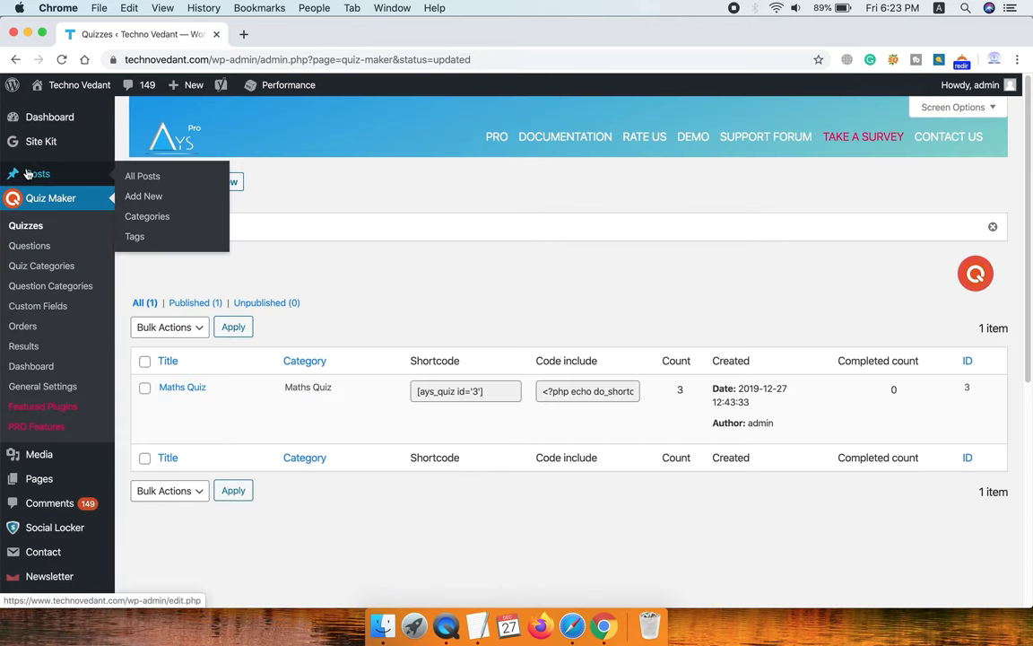
left_click(154, 199, "super")
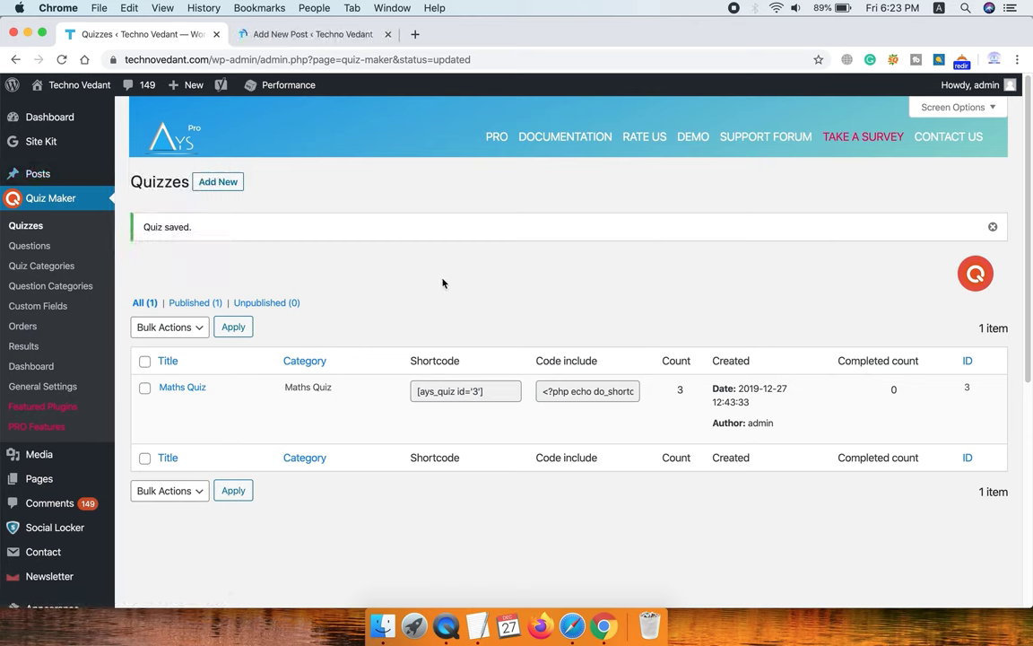
left_click(326, 36)
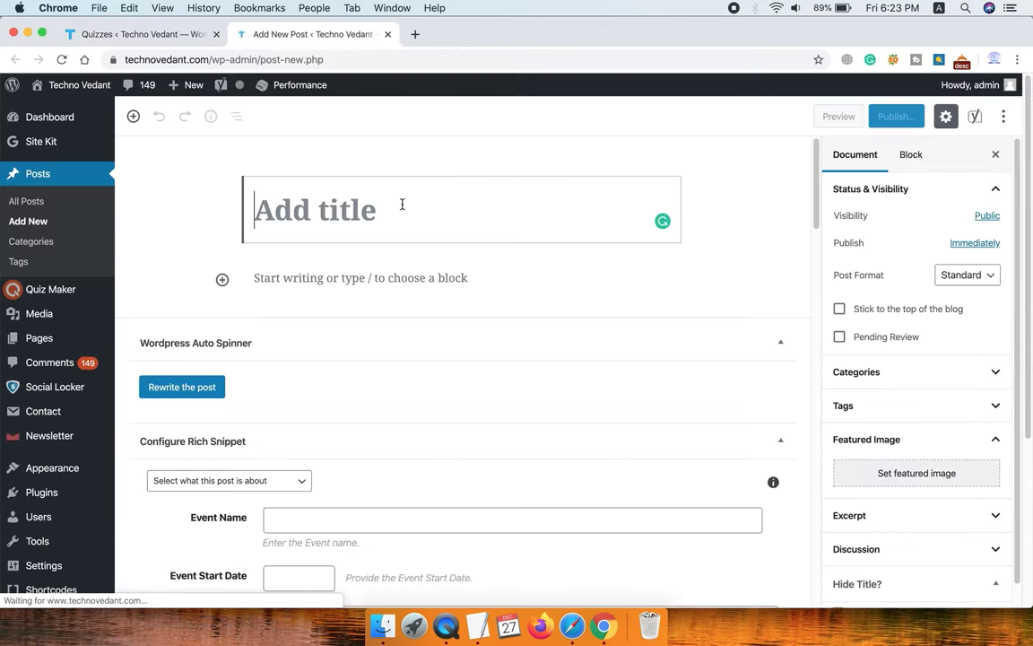
type("Mat")
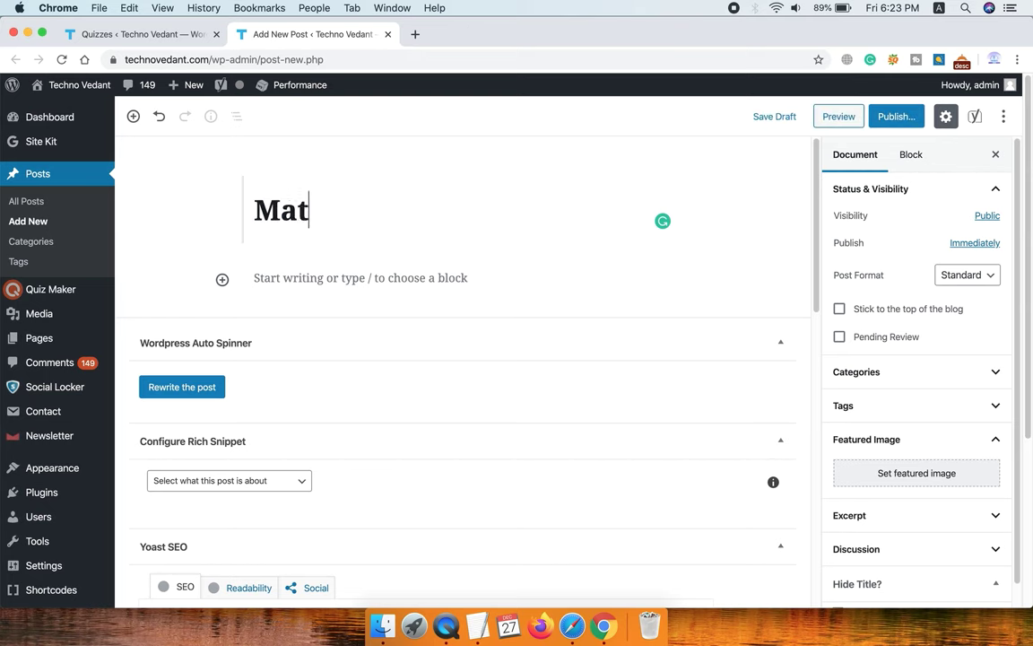
type("hs")
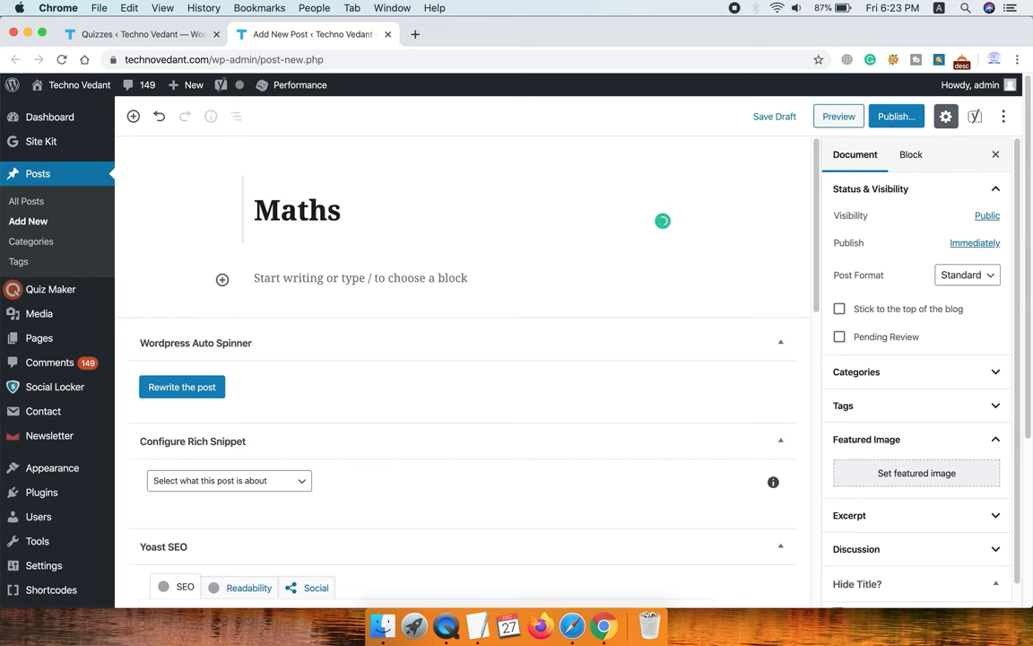
type(" Quiz")
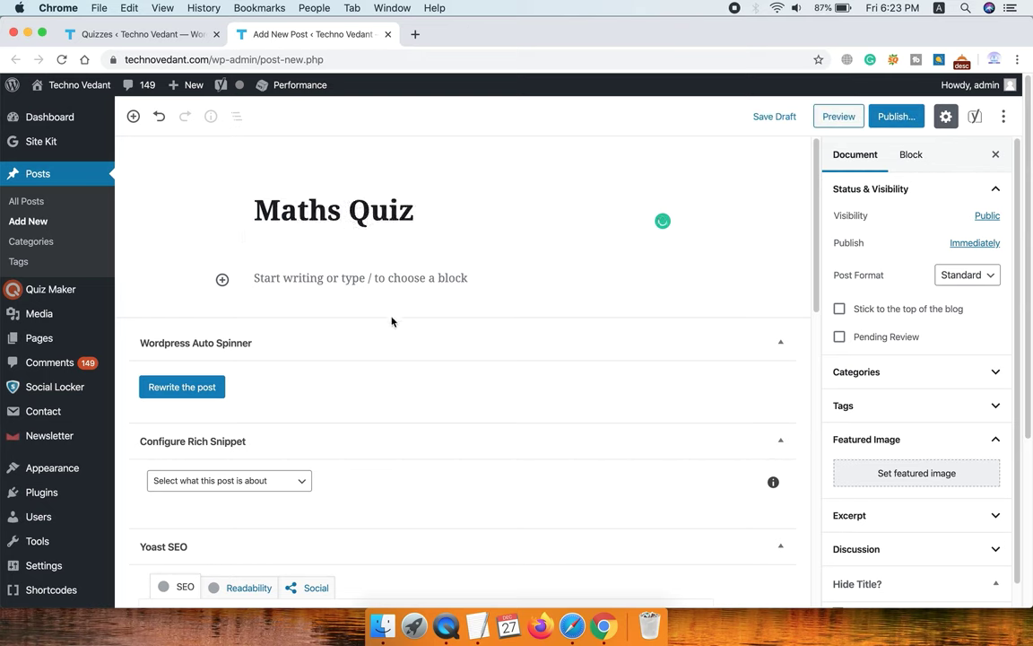
- Copy the Maths Quiz shortcode [ays_quiz id='3'] from the quizzes list and paste it into the new post's body
left_click(395, 281)
left_click(178, 36)
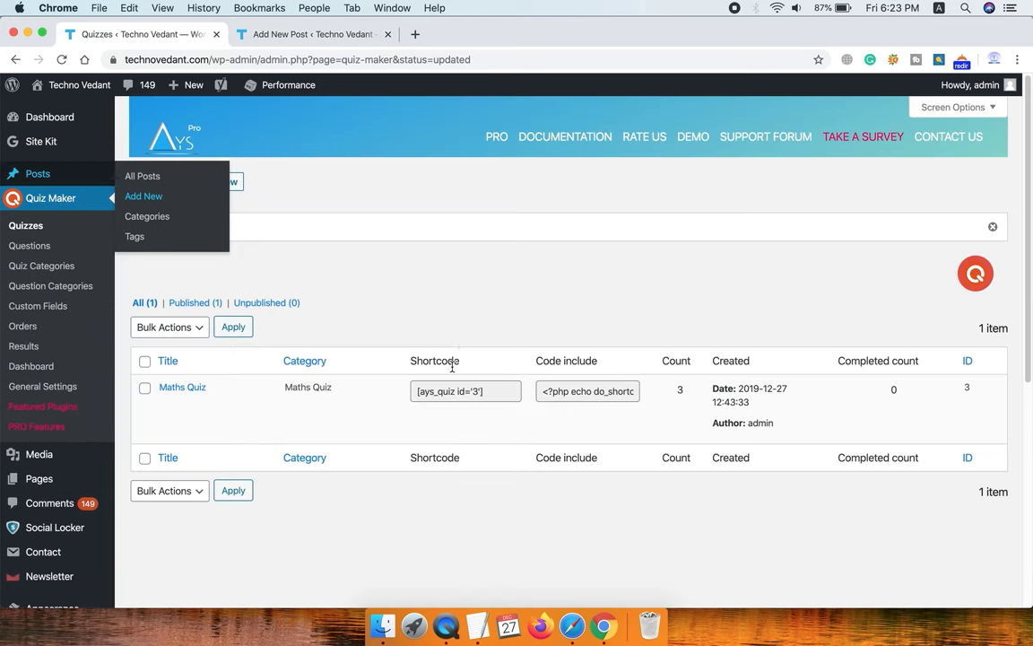
left_click(395, 391)
key("ctrl+c")
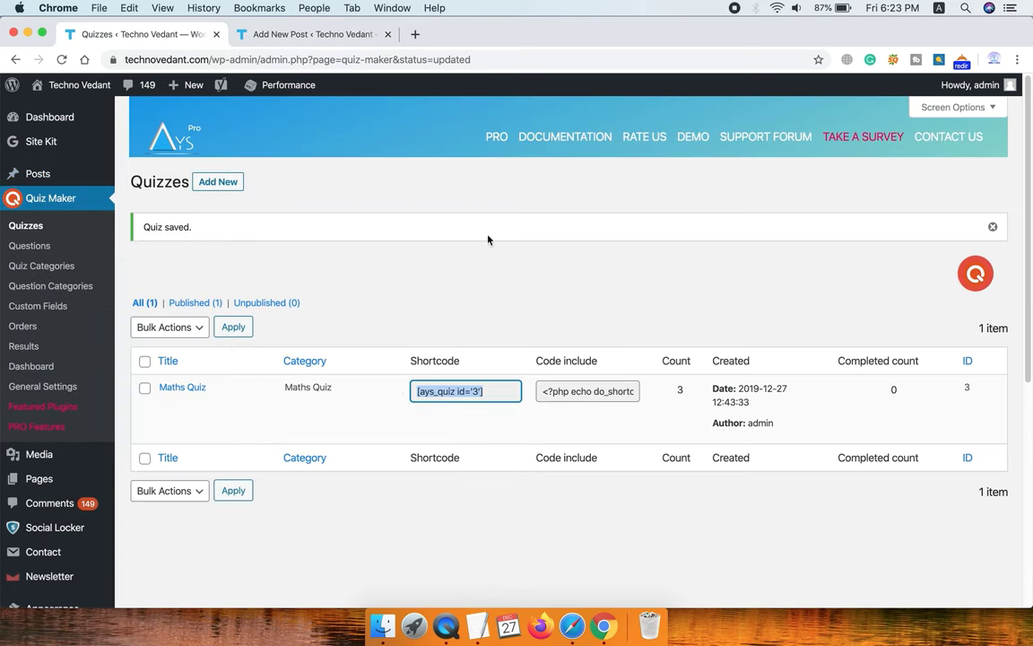
left_click(302, 35)
key("ctrl+v")
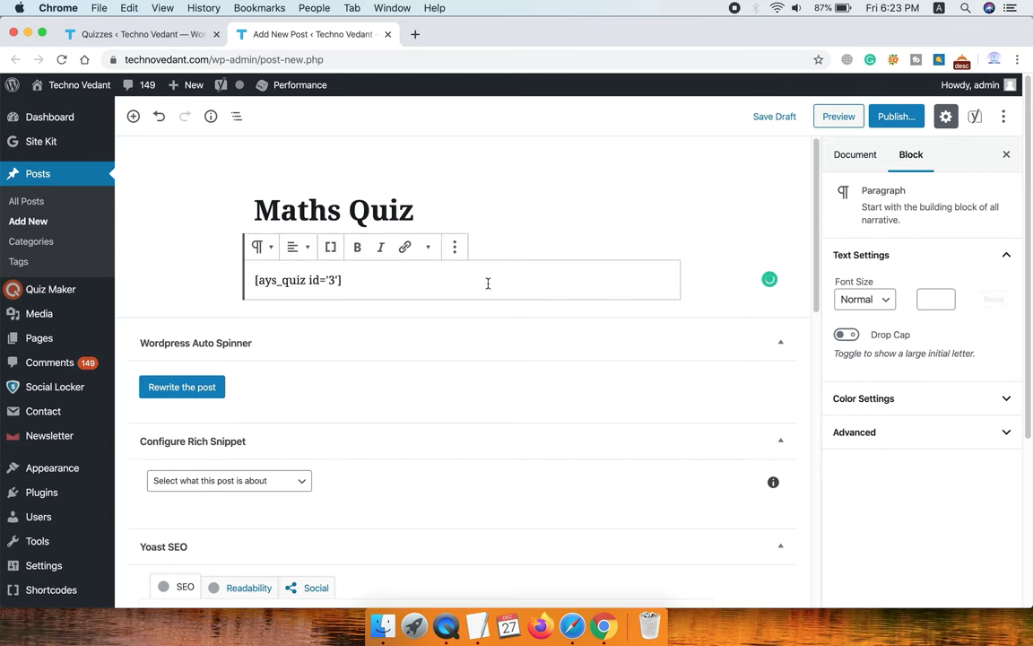
- Preview the Maths Quiz post and examine the quiz's start screen with its image, title and description
left_click(844, 117)
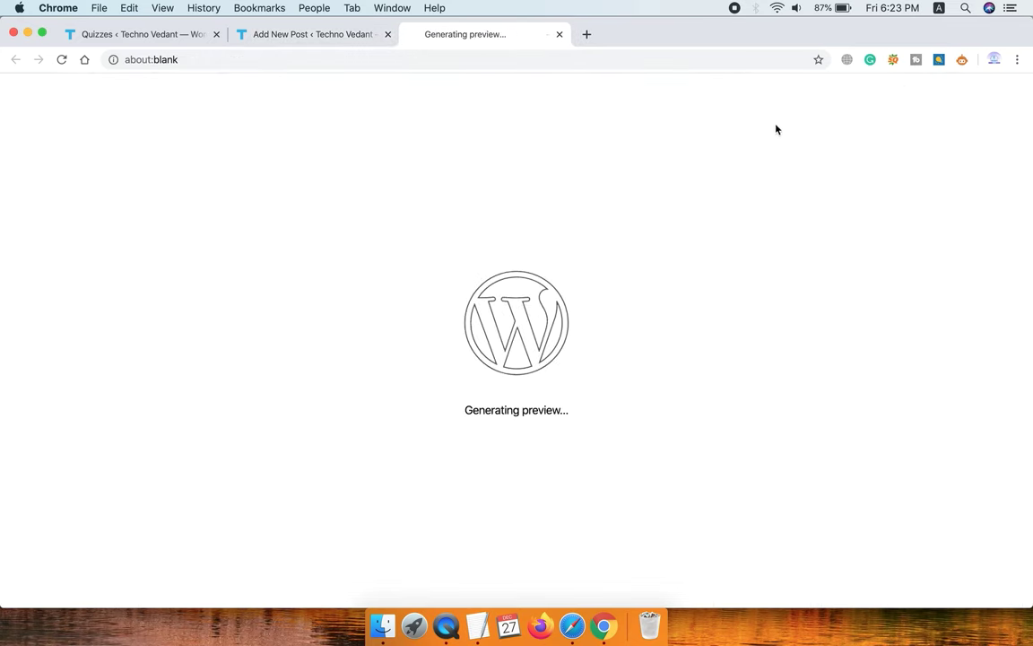
scroll(323, 263, "down", 10)
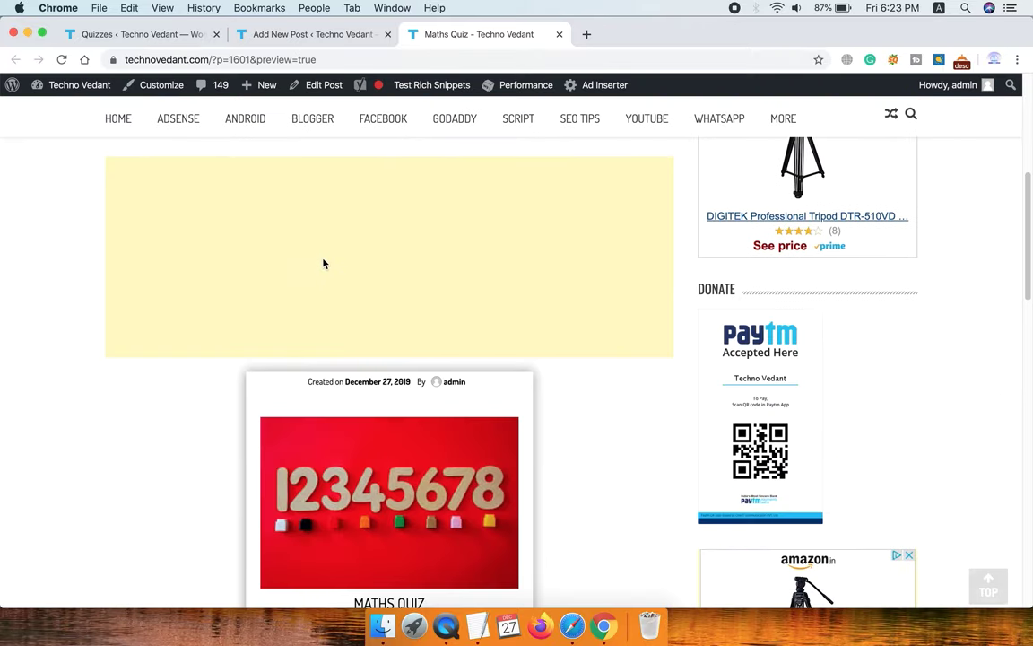
scroll(325, 263, "down", 3)
scroll(540, 346, "up", 4)
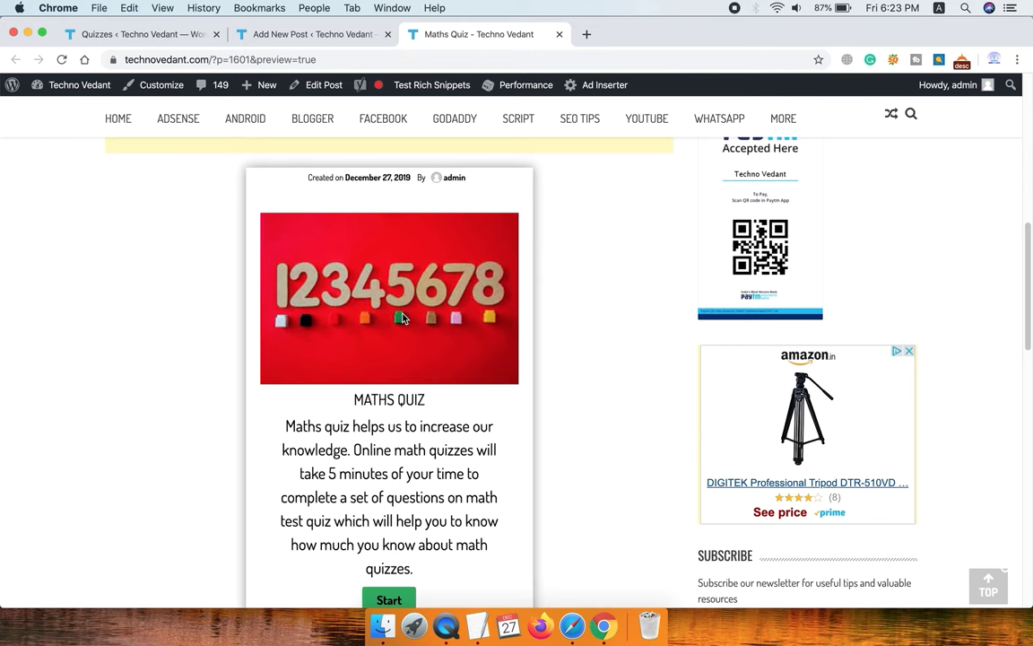
left_click_drag(283, 428, 512, 558)
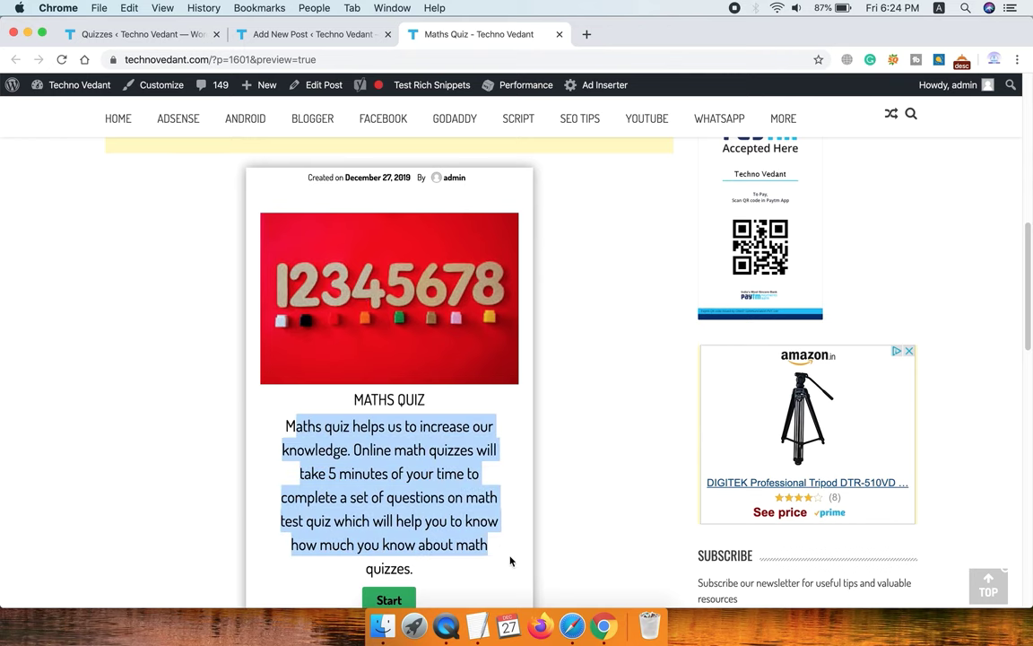
scroll(467, 556, "down", 1)
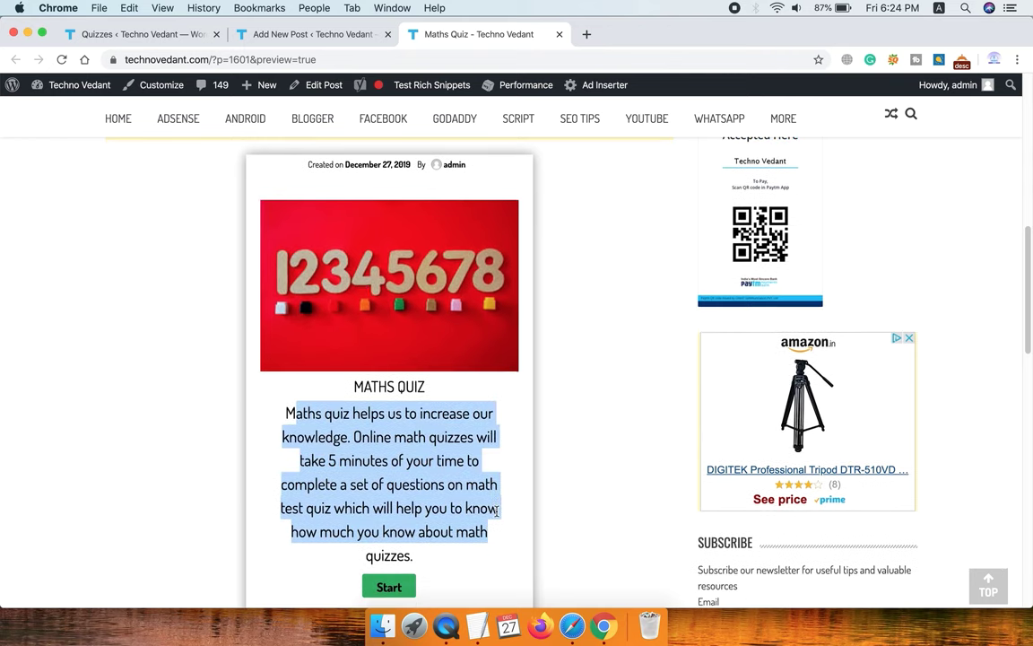
- Start the quiz in the post preview and examine its first question and answer options
left_click(389, 588)
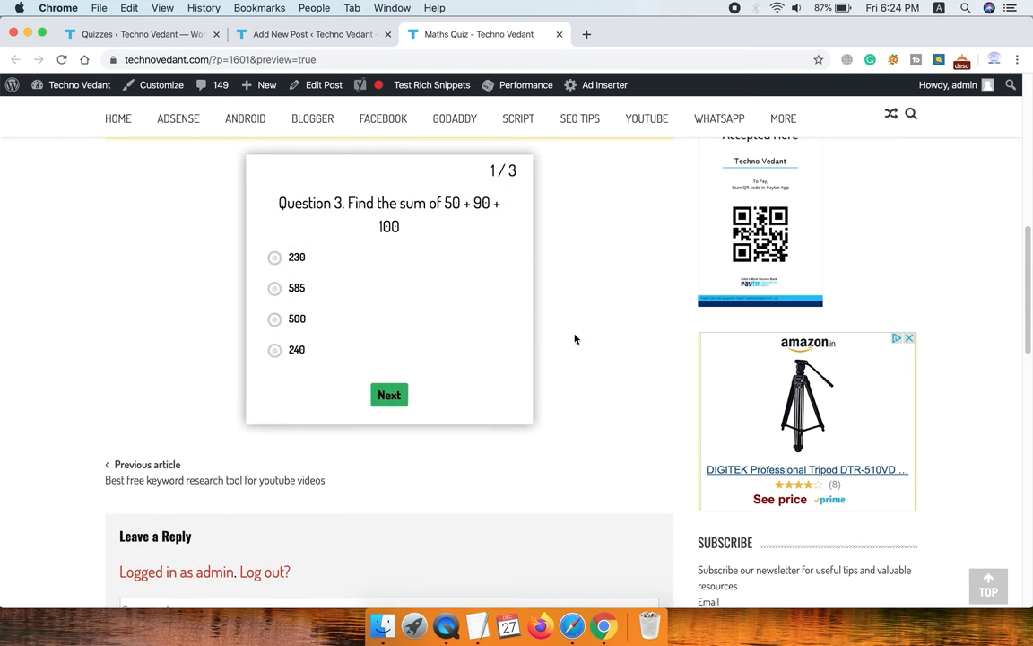
scroll(575, 339, "up", 3)
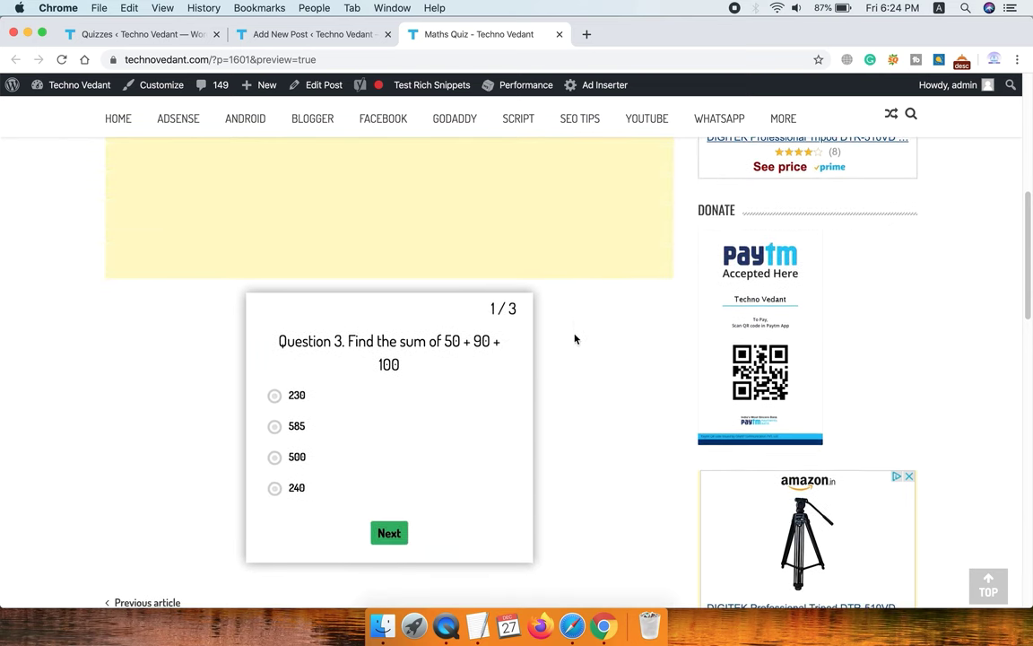
left_click_drag(348, 339, 250, 438)
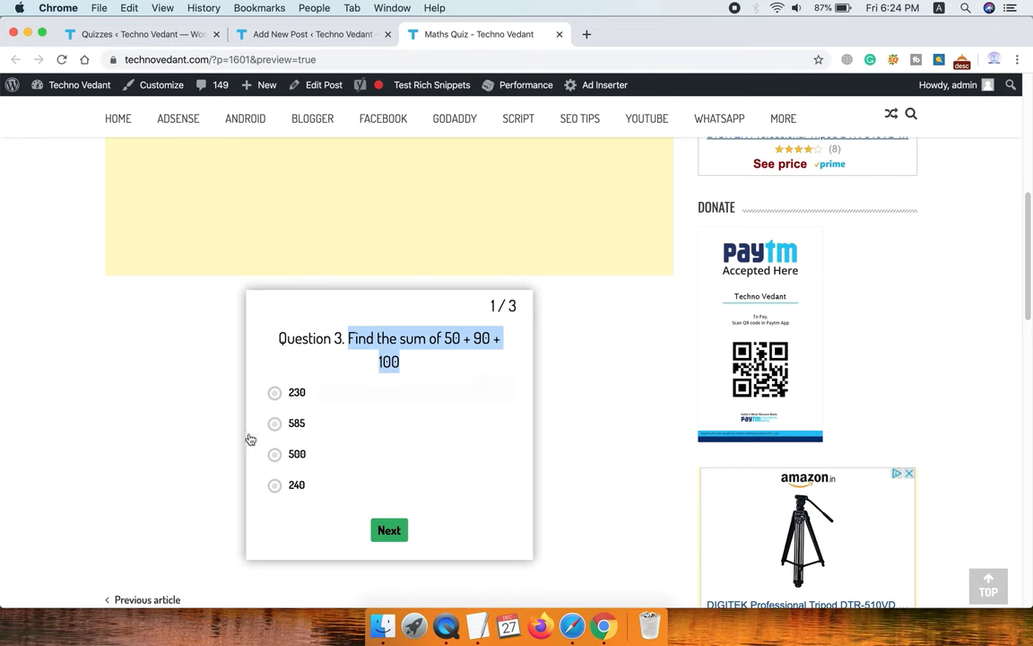
- Answer the three quiz questions with 240, 1289 and 666, and submit the quiz to see the result
left_click(272, 489)
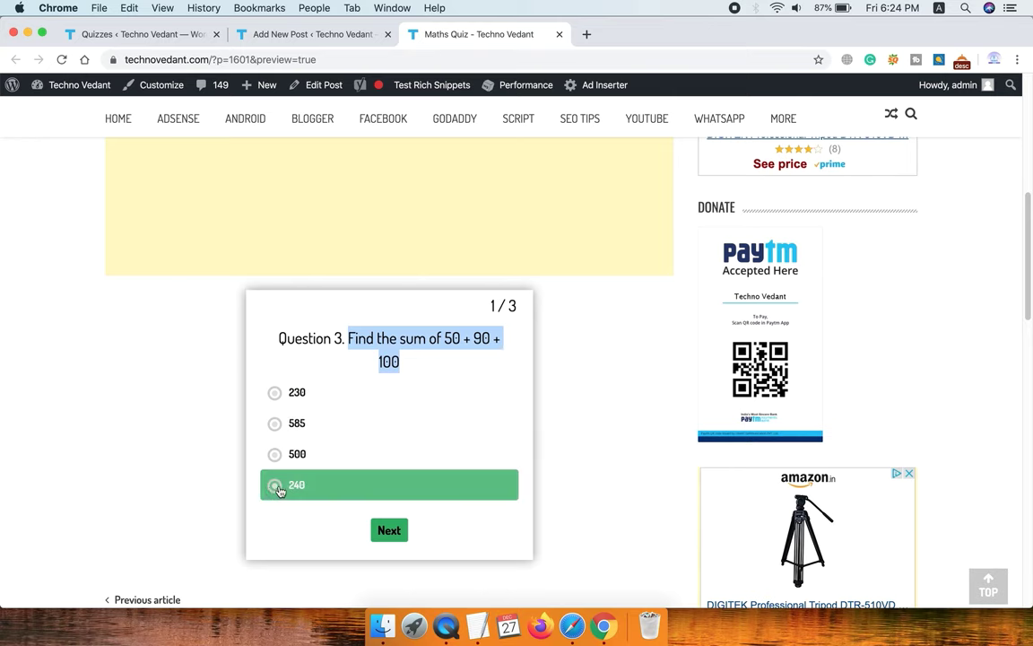
left_click(281, 490)
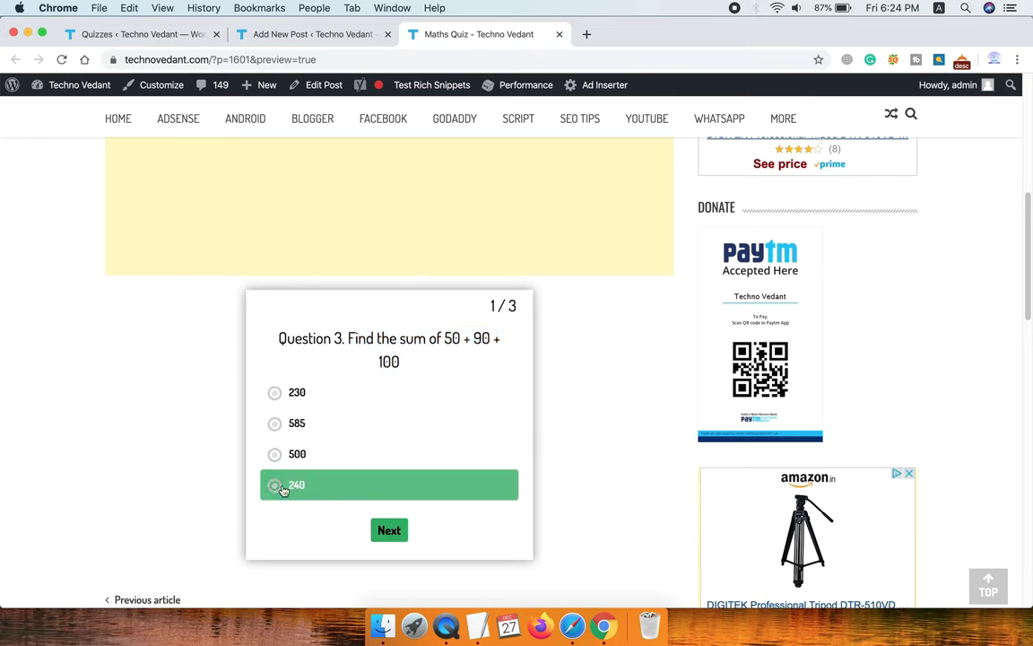
left_click(388, 531)
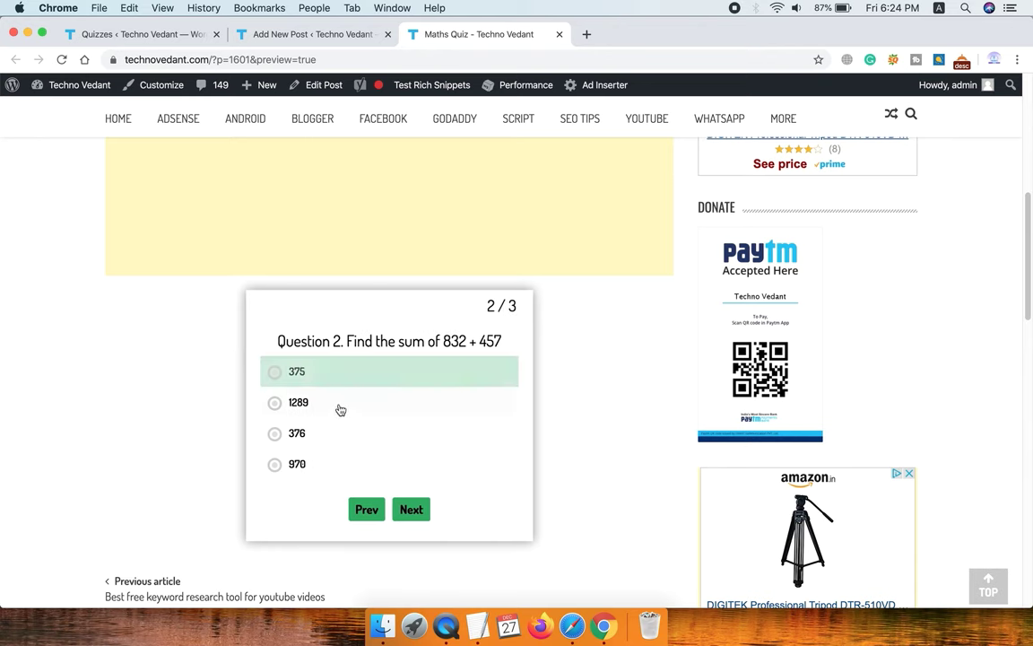
left_click(333, 412)
left_click(411, 510)
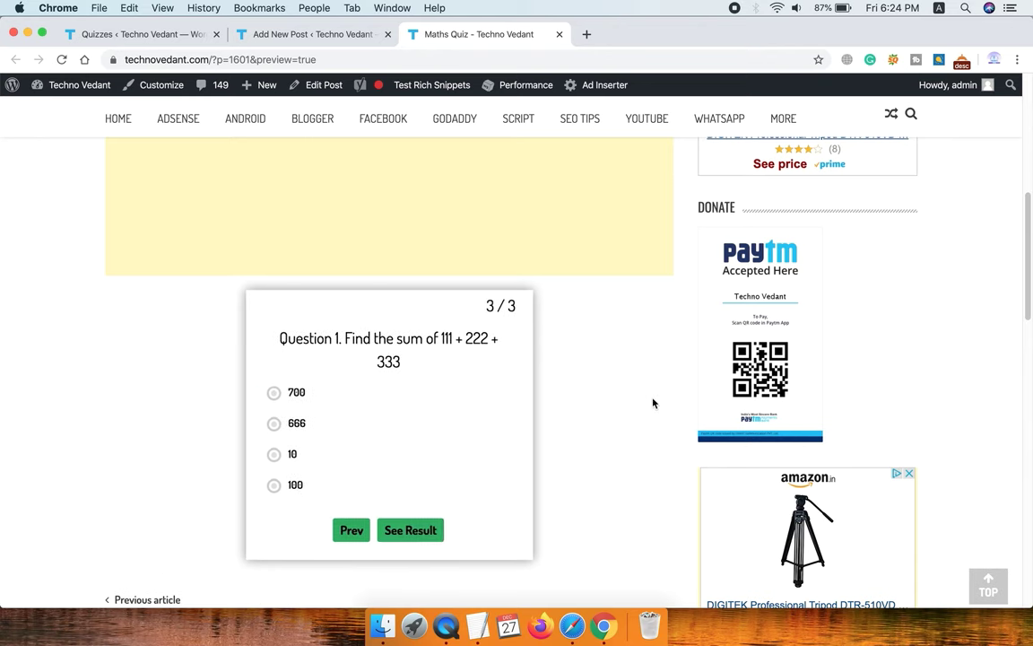
left_click(323, 423)
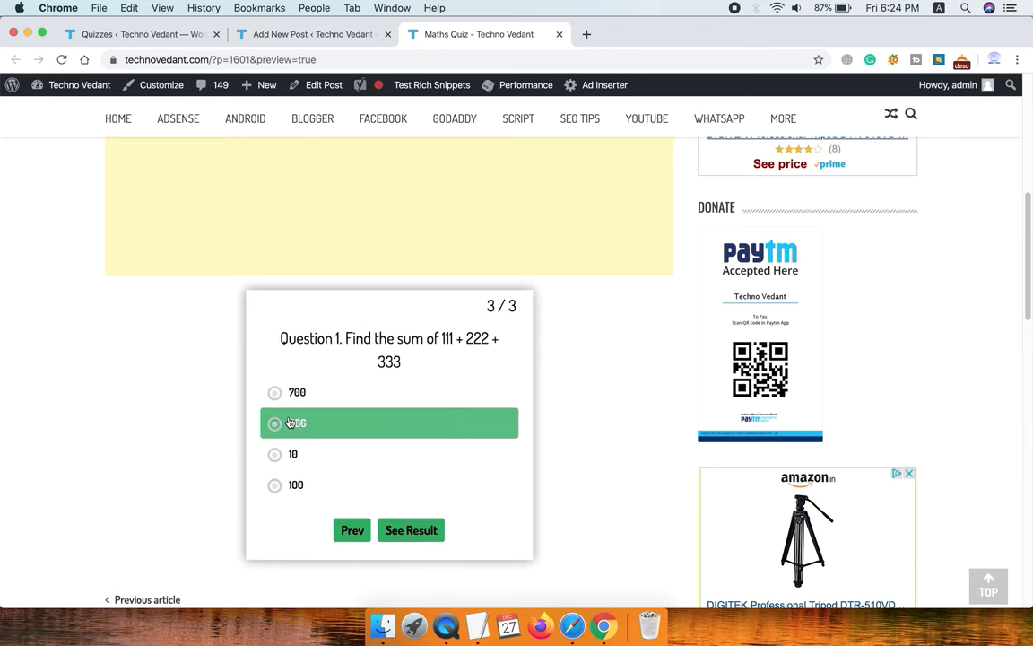
left_click(405, 533)
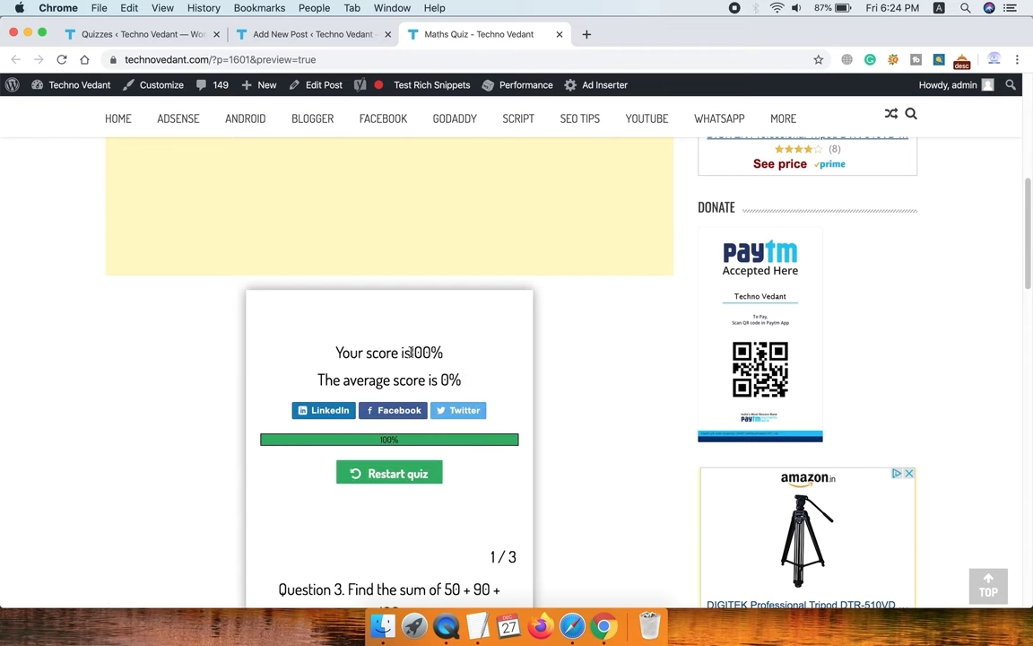
- Examine the quiz result page, including the score and the marked answers for all three questions
left_click_drag(410, 353, 485, 355)
scroll(498, 346, "down", 5)
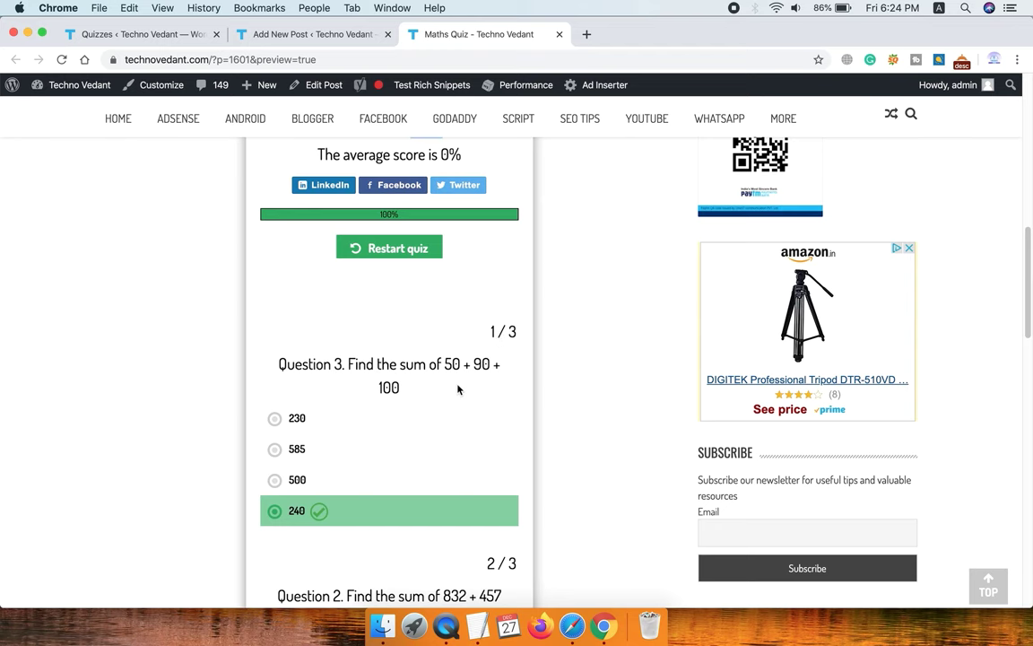
scroll(457, 391, "down", 4)
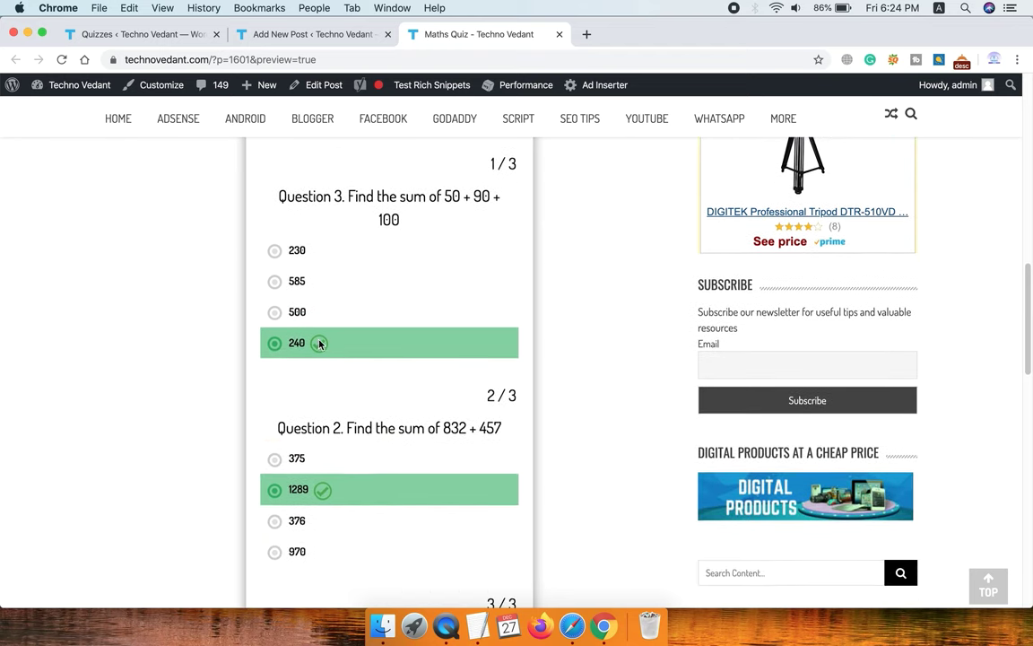
scroll(346, 417, "down", 5)
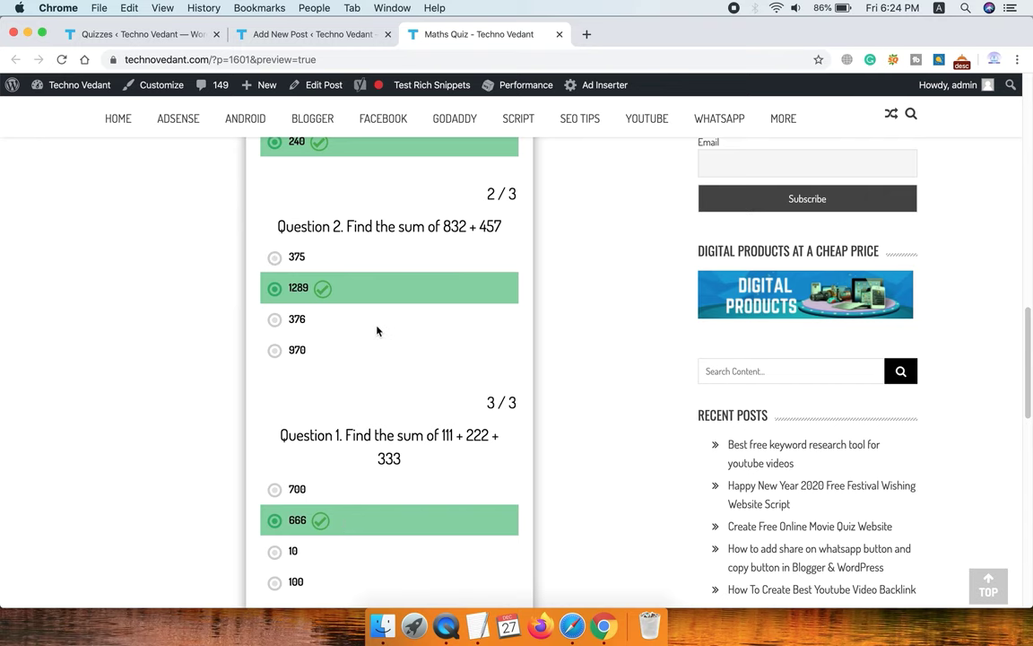
scroll(373, 339, "up", 12)
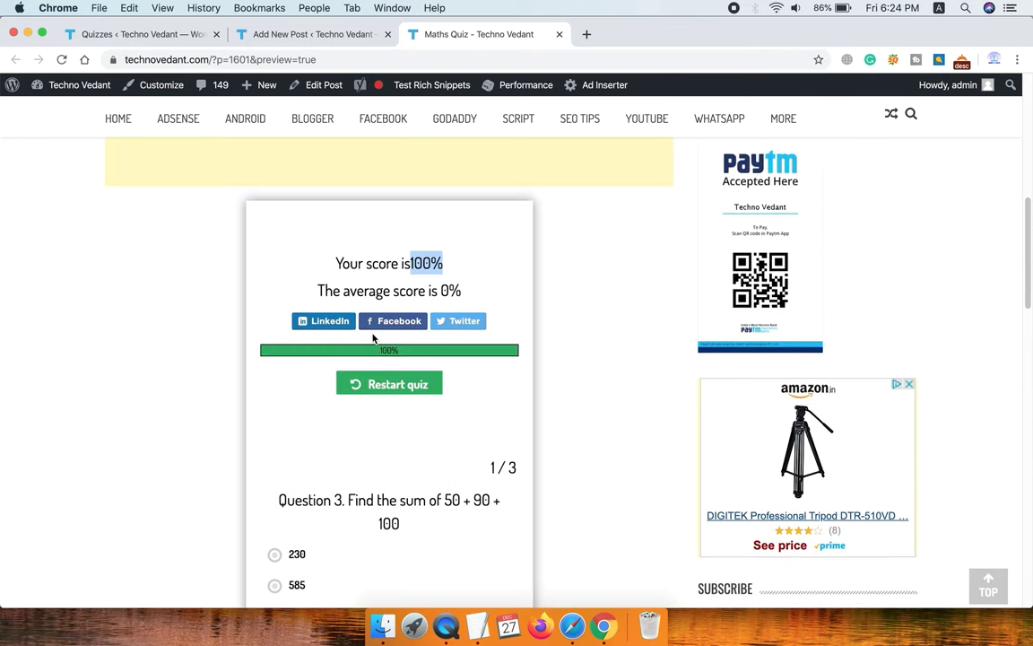
- Reload the post preview and examine the description on the quiz's start screen
left_click(63, 60)
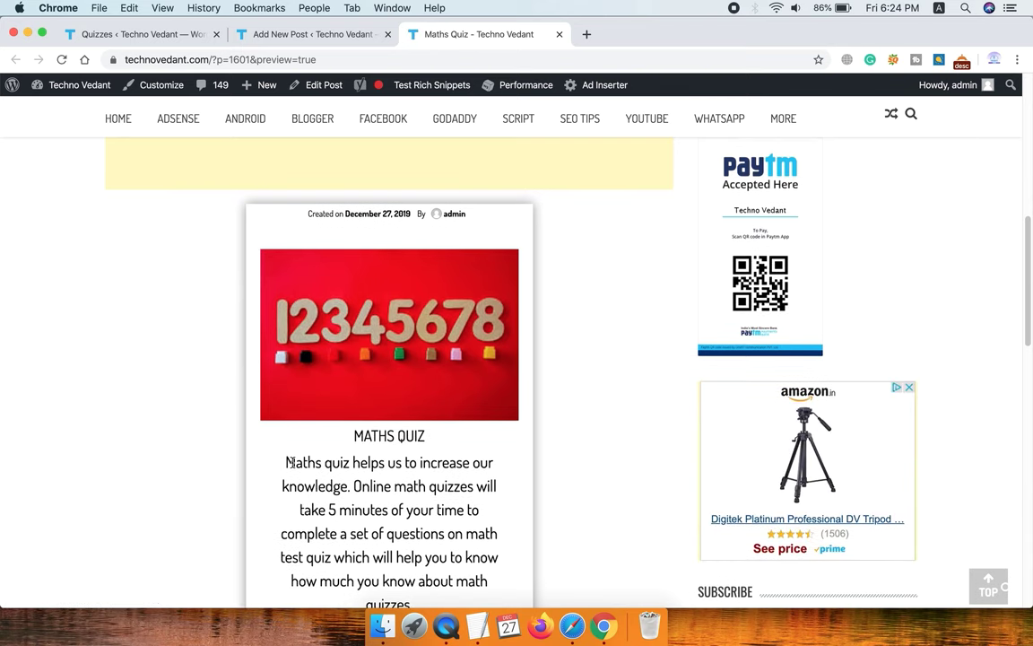
left_click_drag(287, 462, 491, 396)
left_click(526, 297)
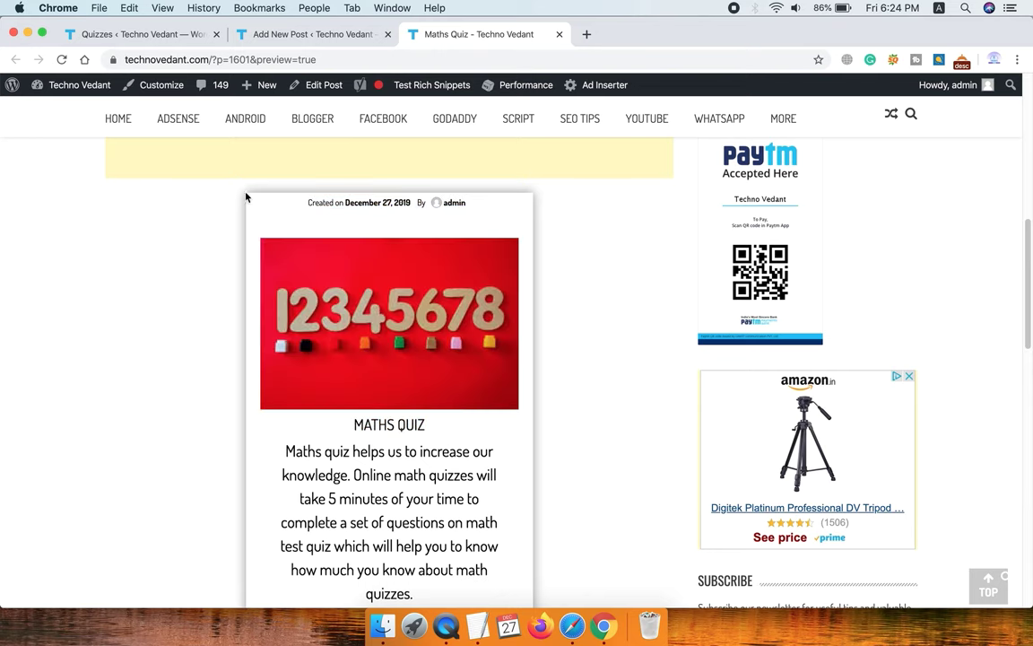
- Add the "Math quiz helps us to increase our knowledge..." introduction paragraph to the Maths Quiz post and place it above the shortcode
left_click(294, 34)
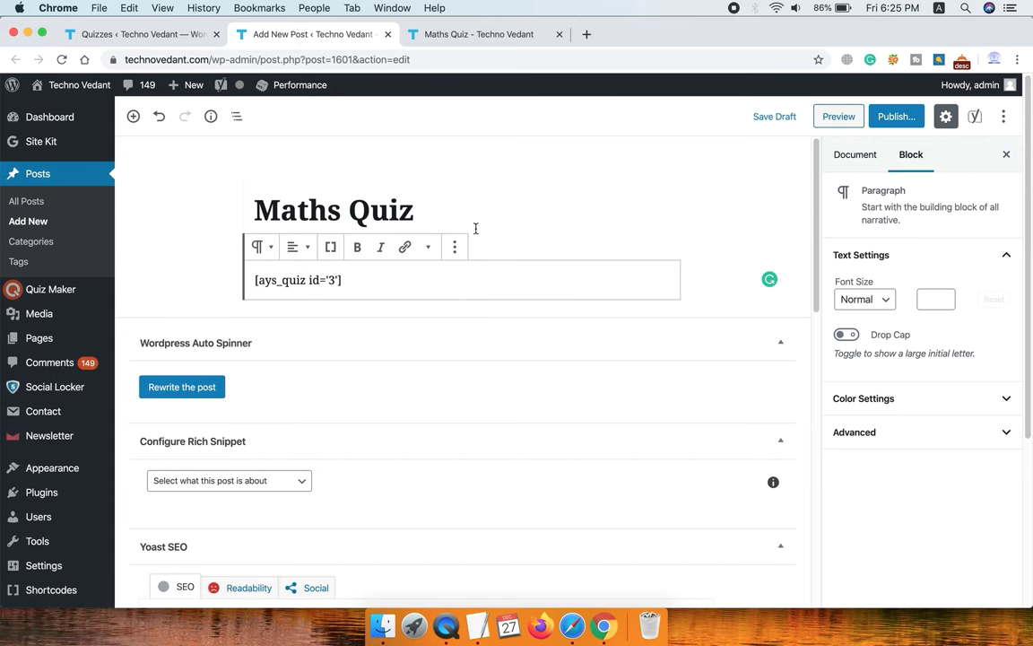
key("Return")
type("Math quiz helps us to increase our knowledge. Online math quizzes will take 5 minutes of your time to complete a set of questions on math test quiz which will help you to know how much you know about math quizzes.")
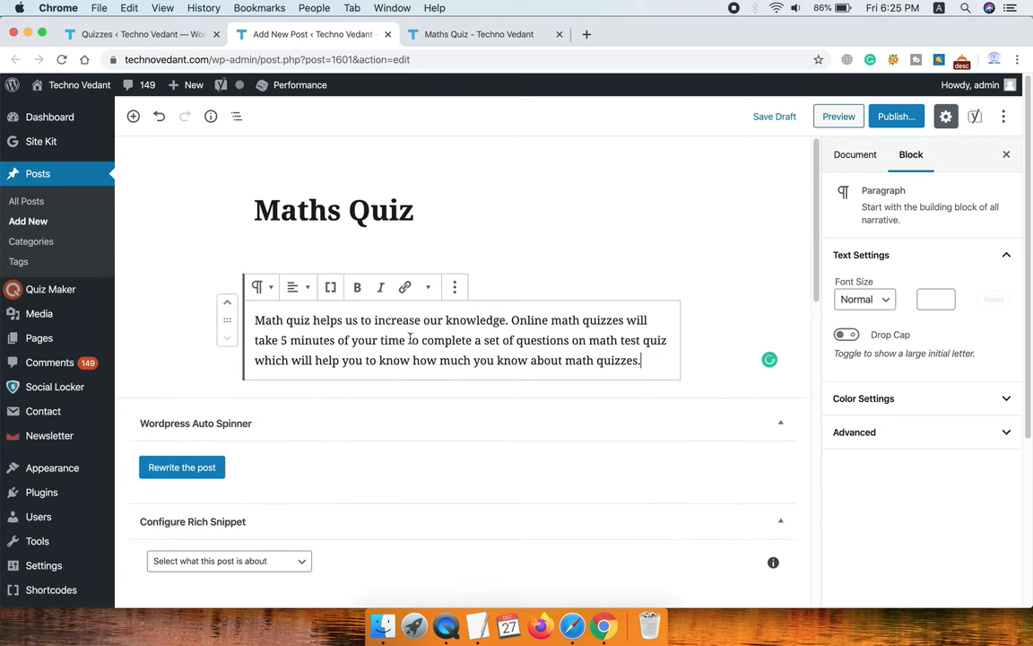
left_click(229, 306)
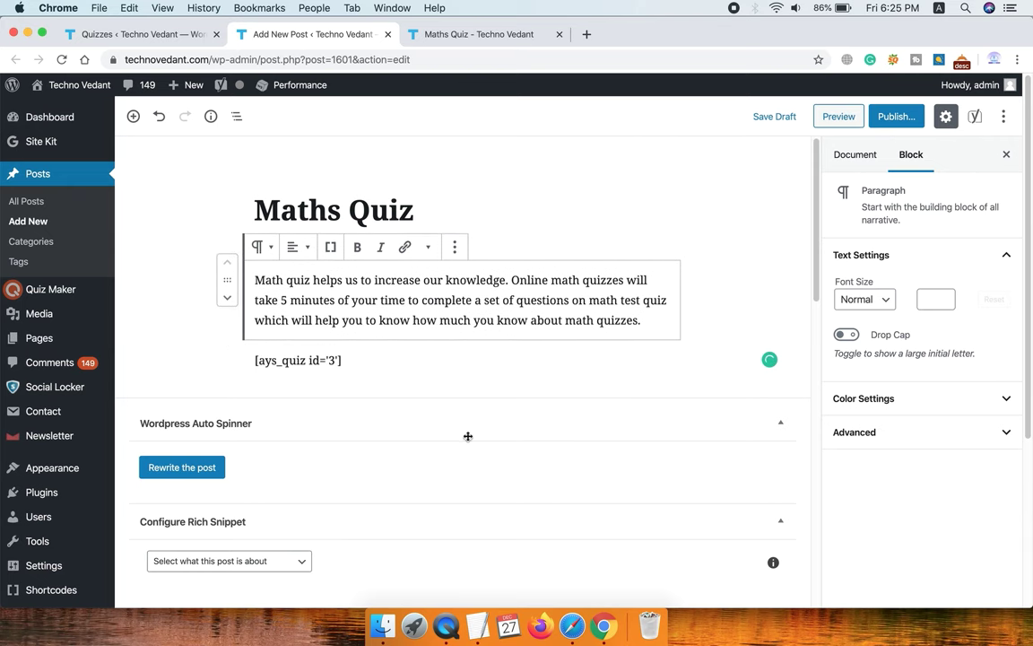
- Upload 1.png as the image of Question 1 in Quiz Maker's questions and save the question
left_click(162, 36)
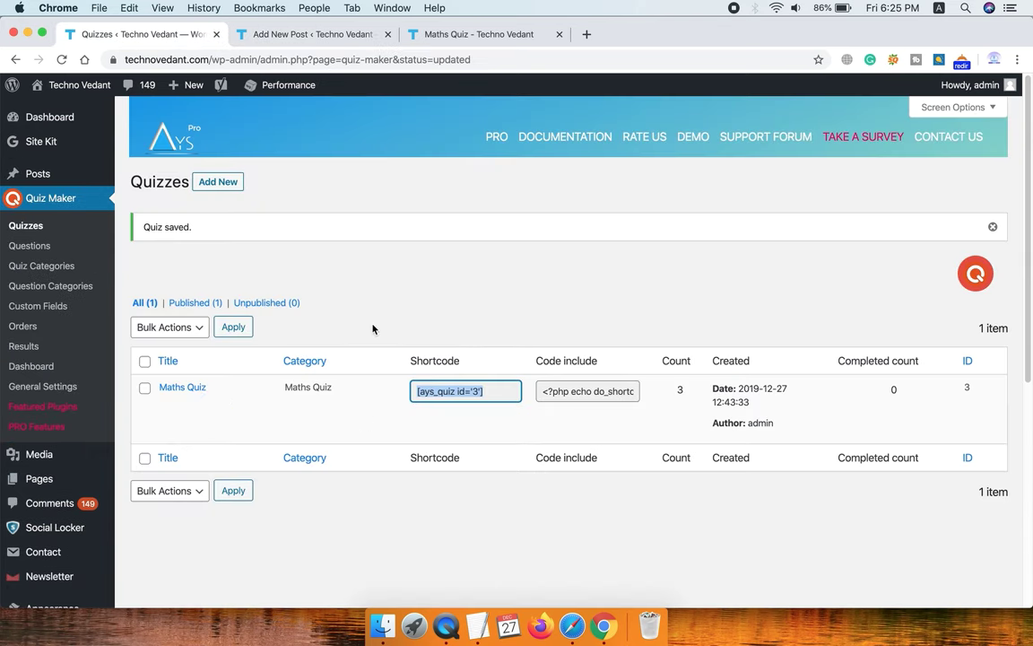
left_click(30, 246)
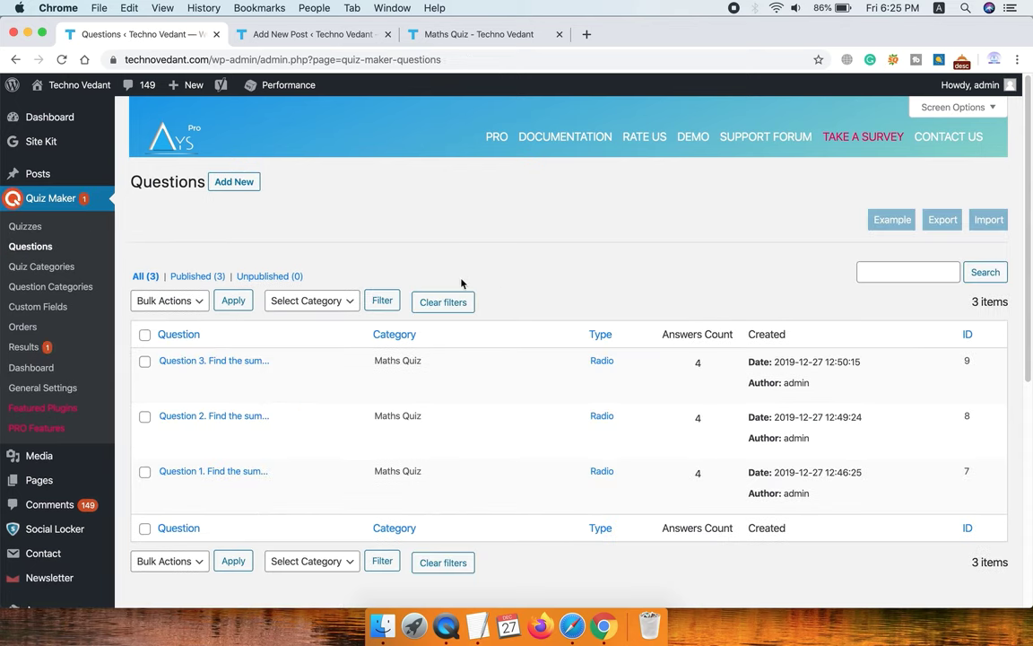
left_click(167, 486)
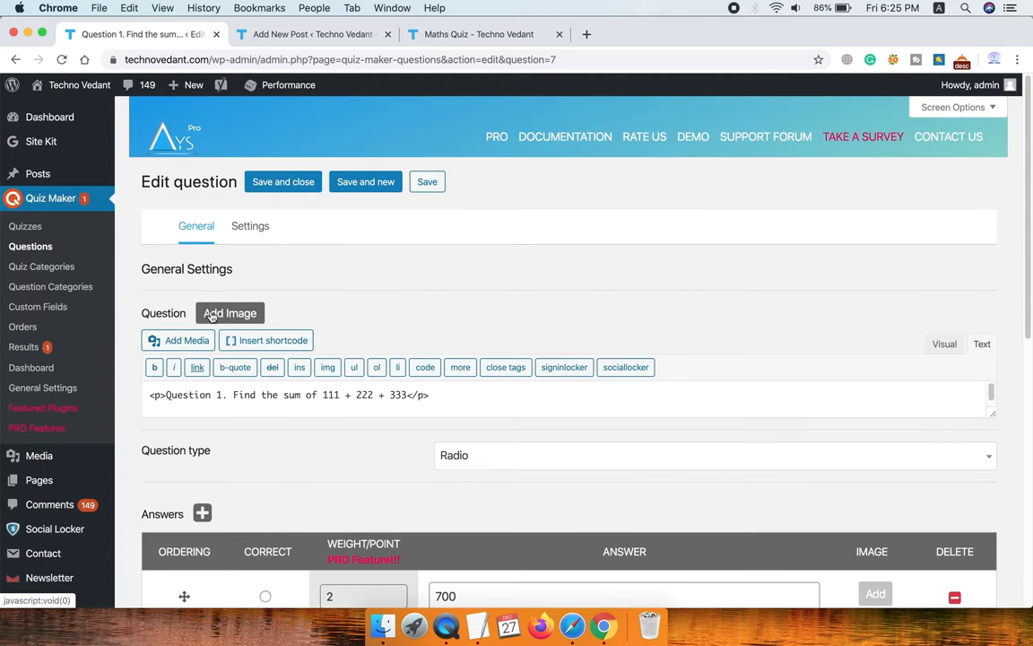
left_click(229, 314)
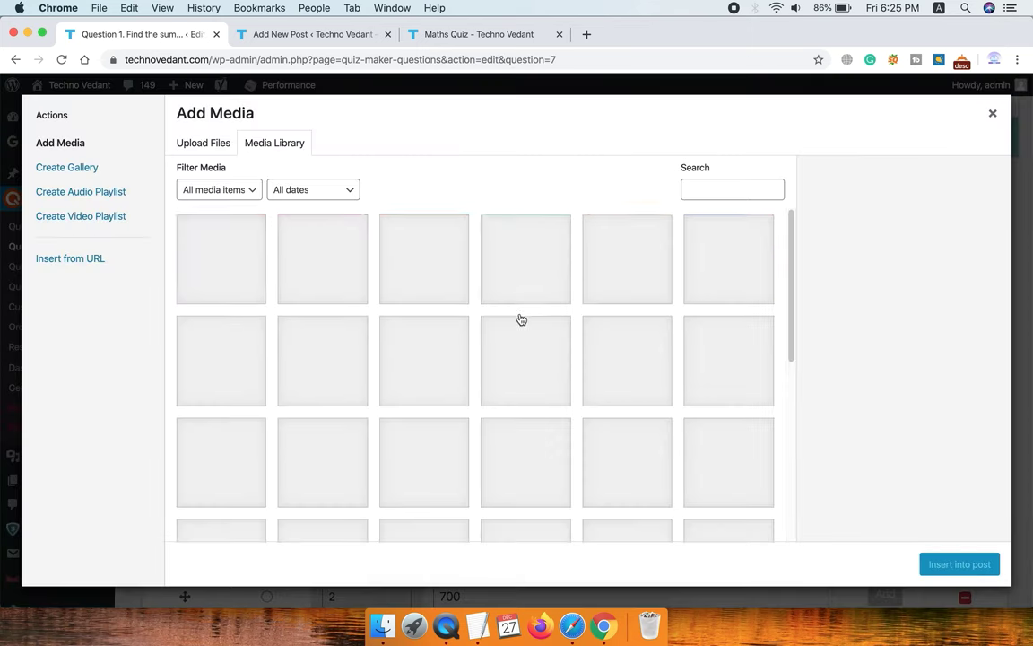
left_click(207, 149)
left_click(577, 348)
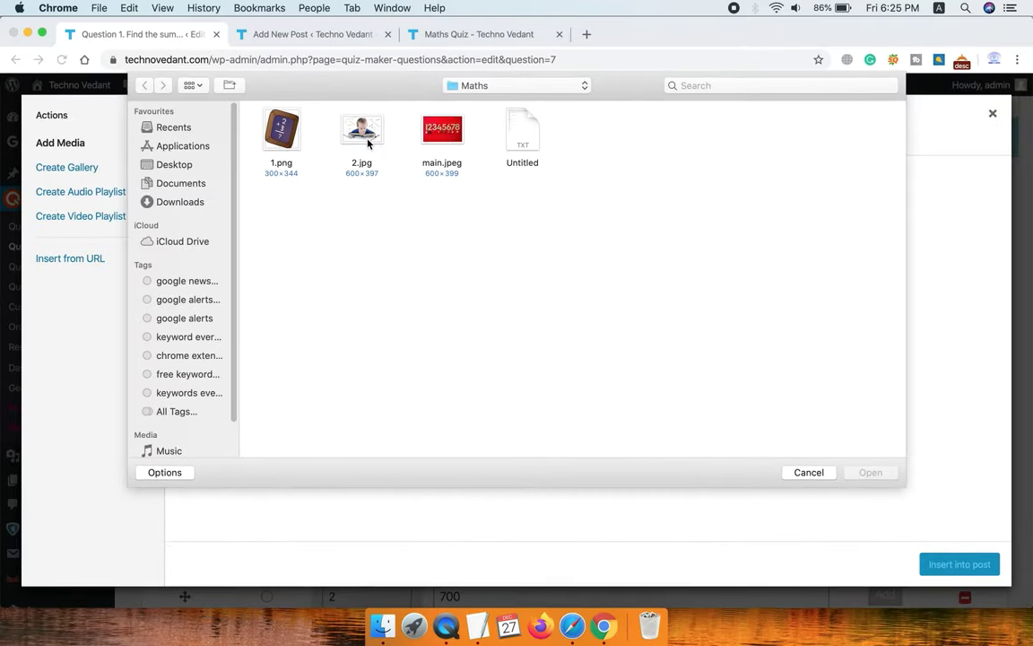
double_click(278, 133)
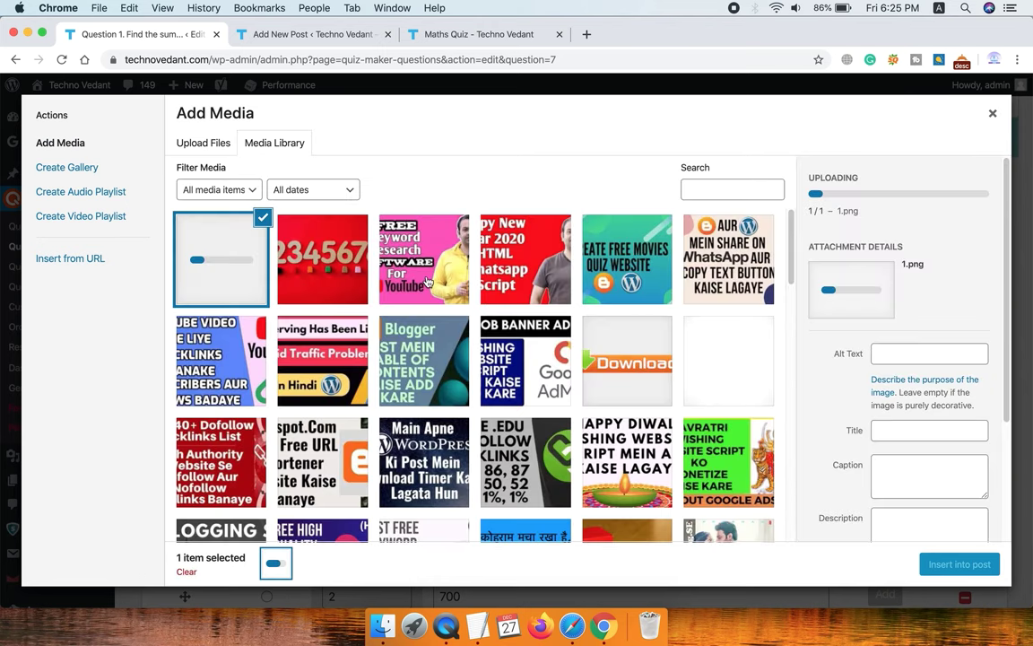
left_click(959, 564)
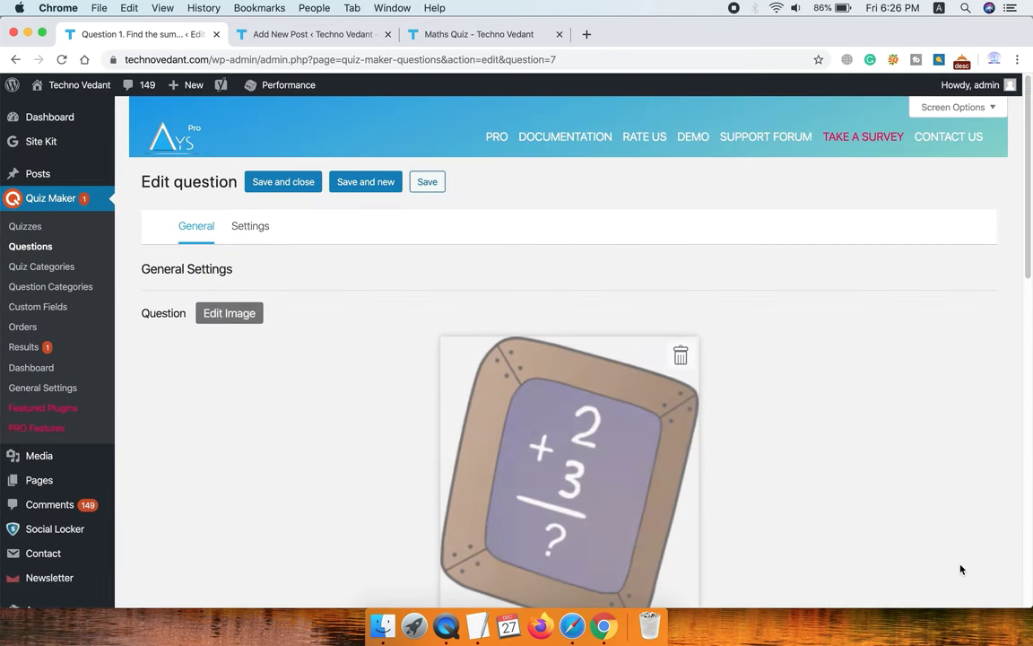
left_click(274, 184)
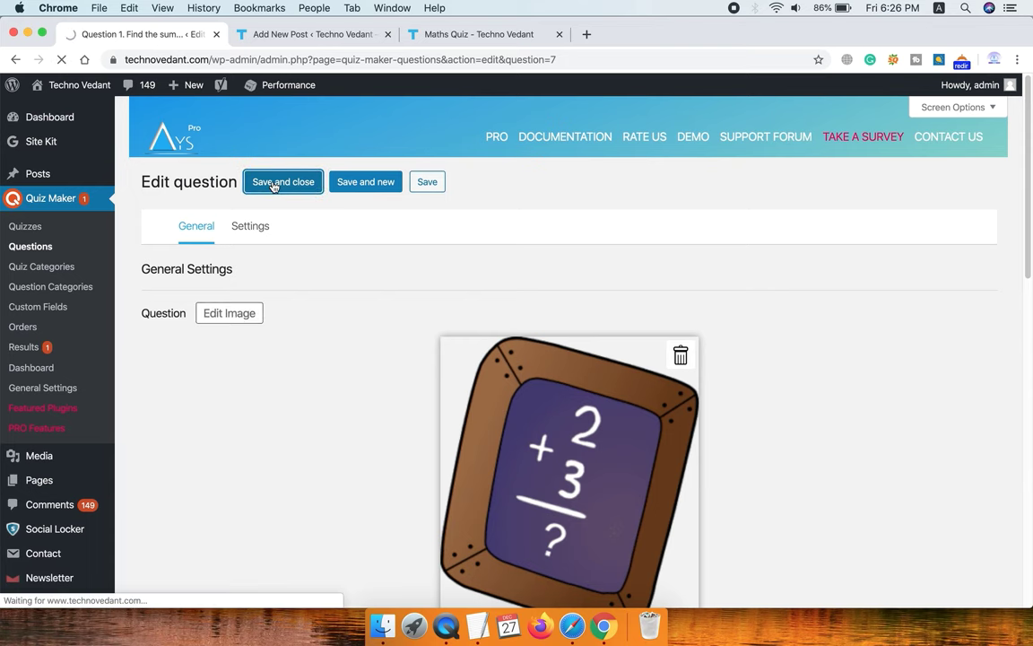
- Add the image 2.jpg to Question 2 and save the question
left_click(166, 474)
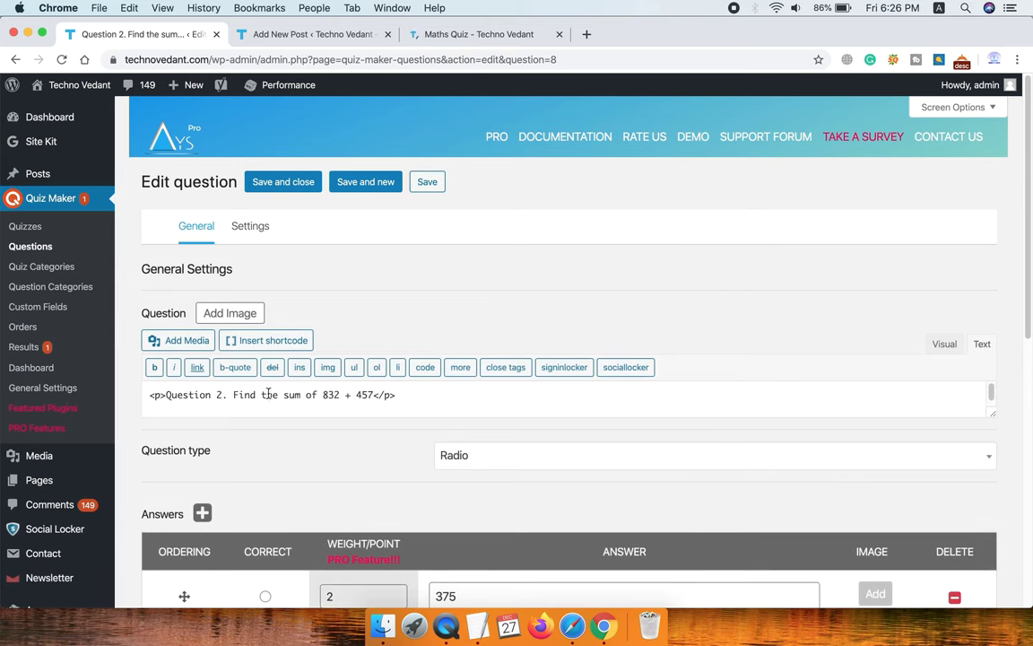
left_click(229, 313)
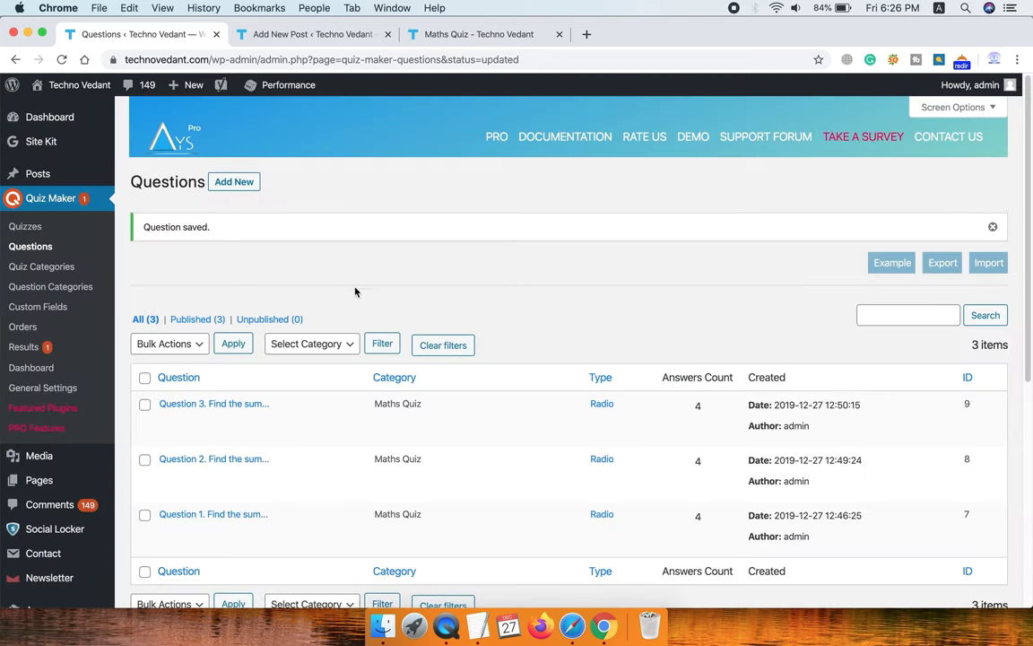
- Preview the updated Maths Quiz post and examine the introduction paragraph above the quiz
left_click(296, 35)
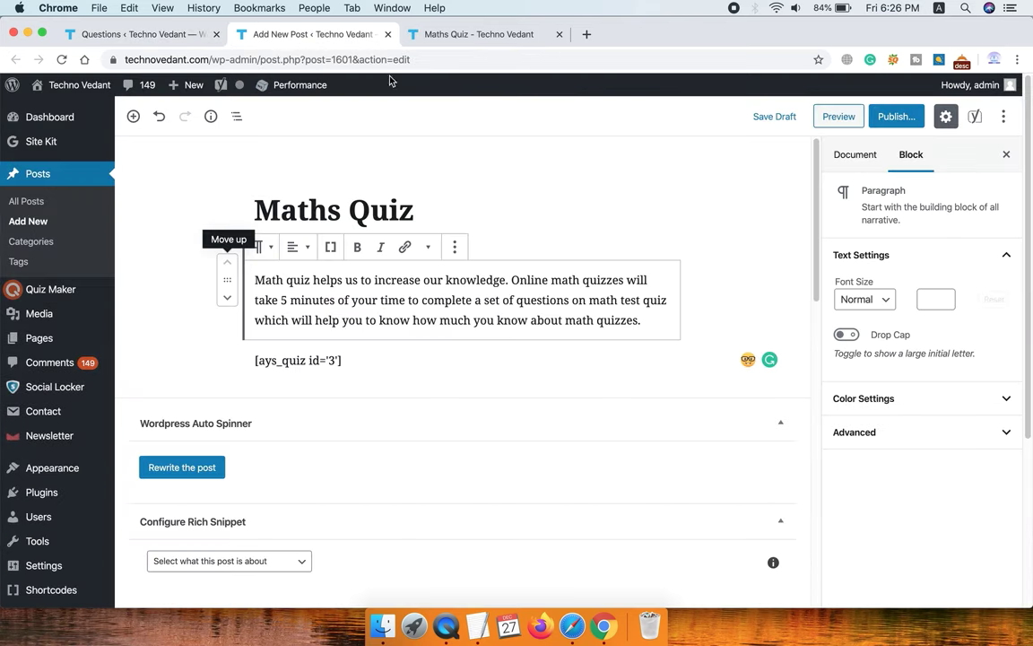
left_click(838, 118)
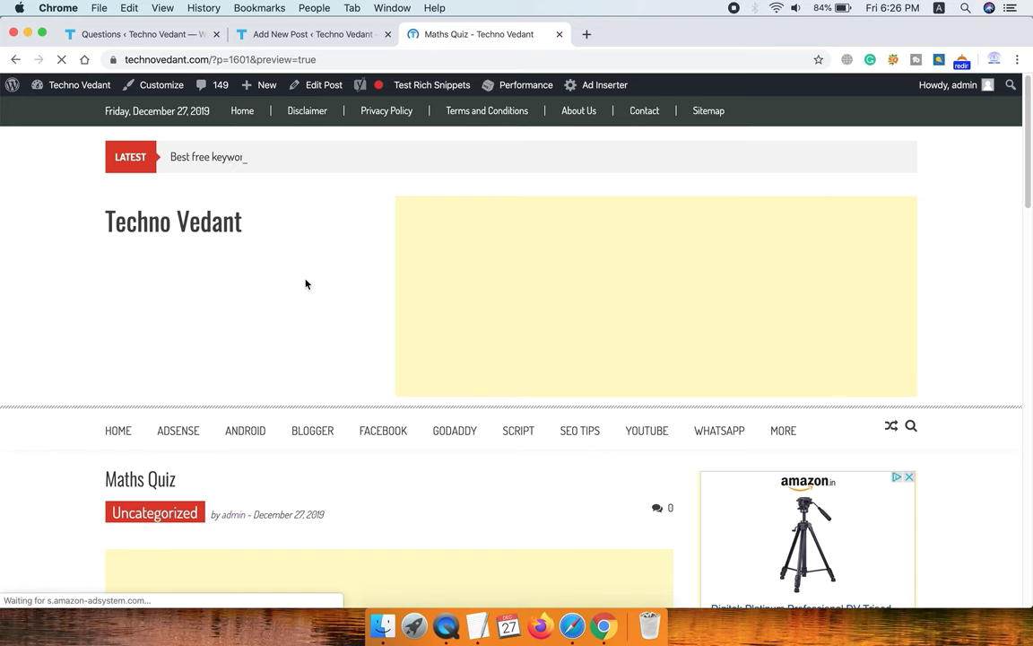
scroll(636, 364, "down", 5)
scroll(636, 364, "down", 4)
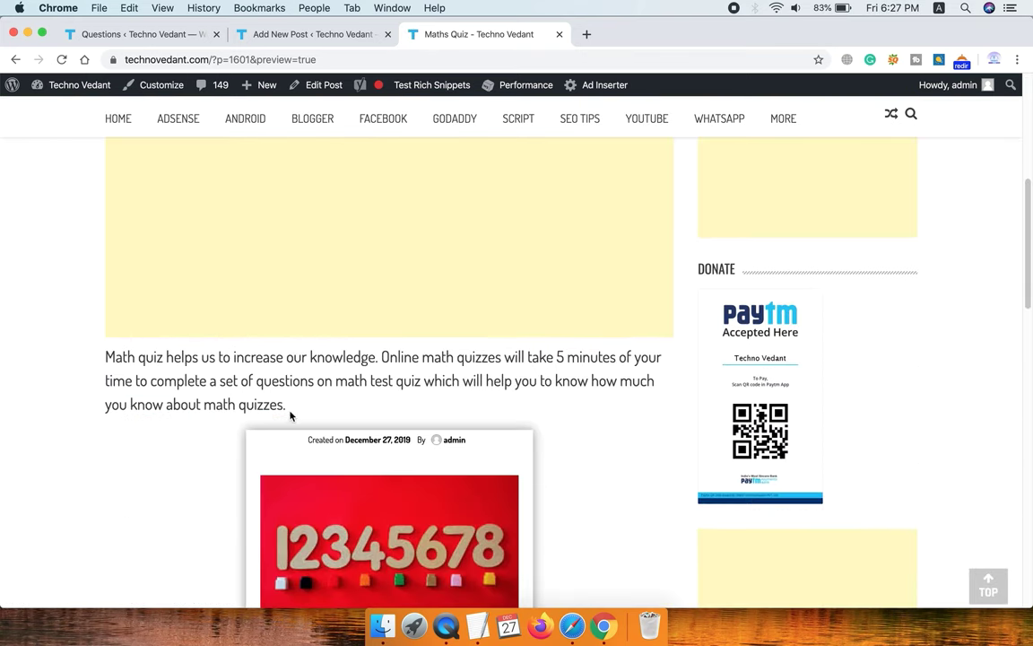
left_click_drag(290, 415, 102, 357)
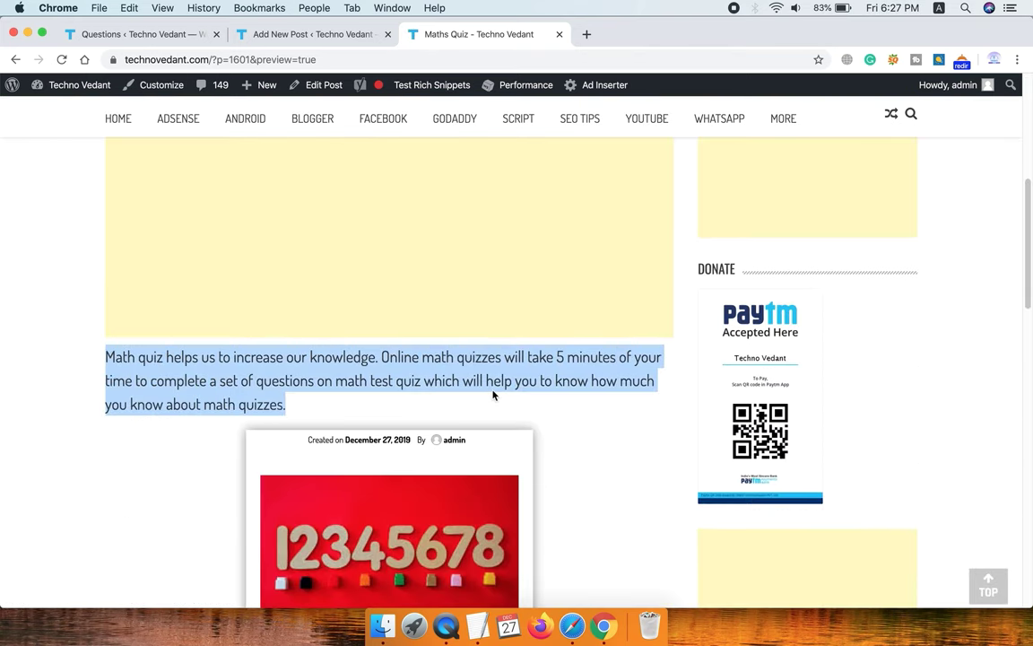
left_click(300, 408)
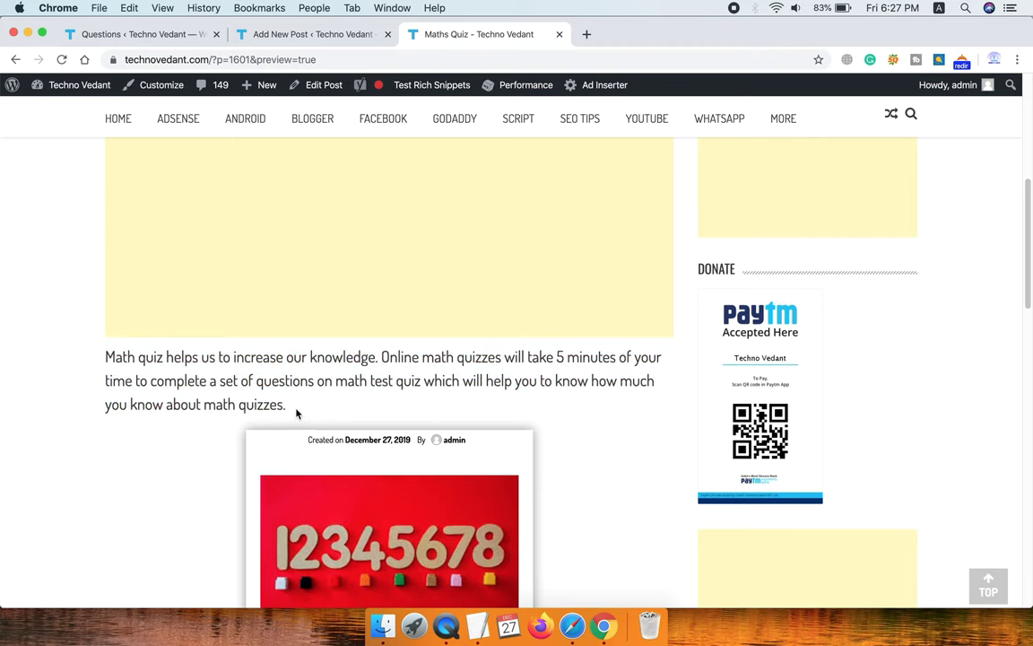
left_click_drag(290, 406, 101, 362)
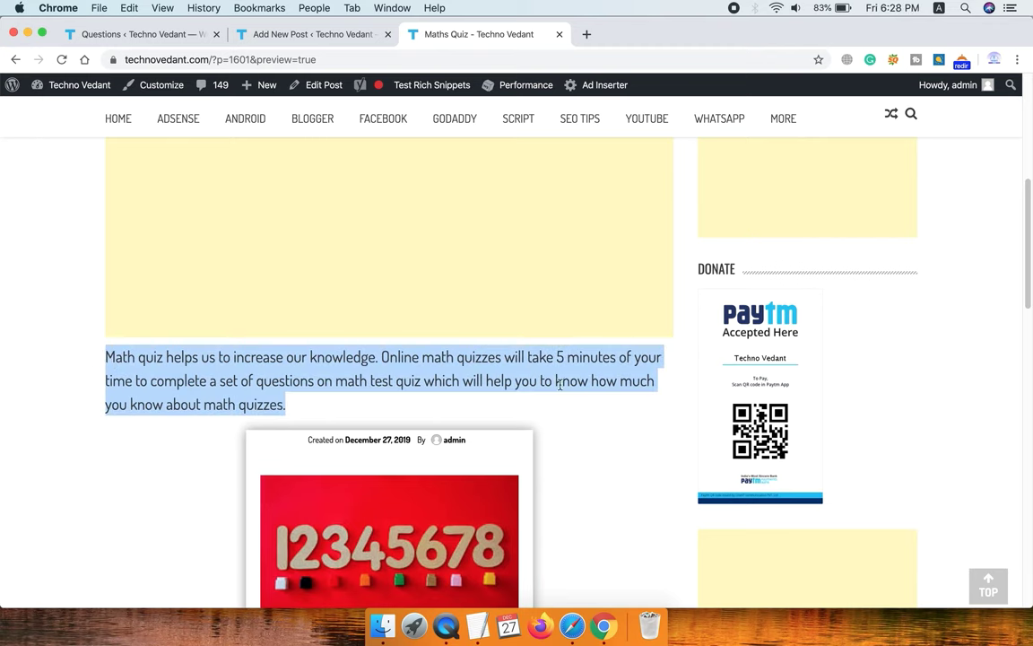
- Start the quiz in the post preview and answer its first question with 230, moving on to the second question
scroll(560, 384, "down", 5)
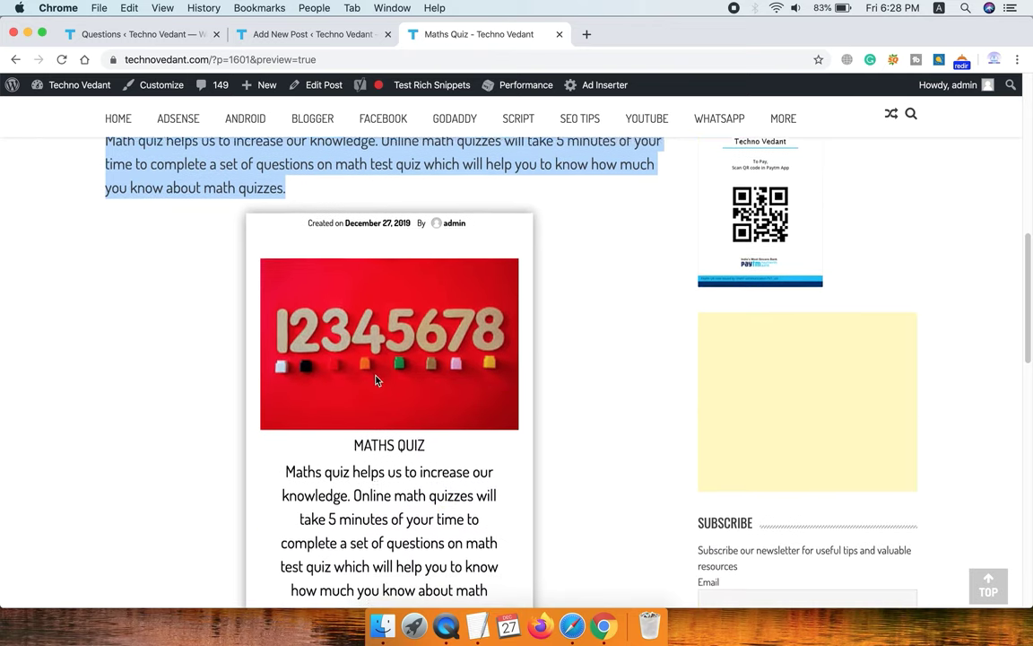
scroll(376, 376, "down", 3)
left_click(390, 545)
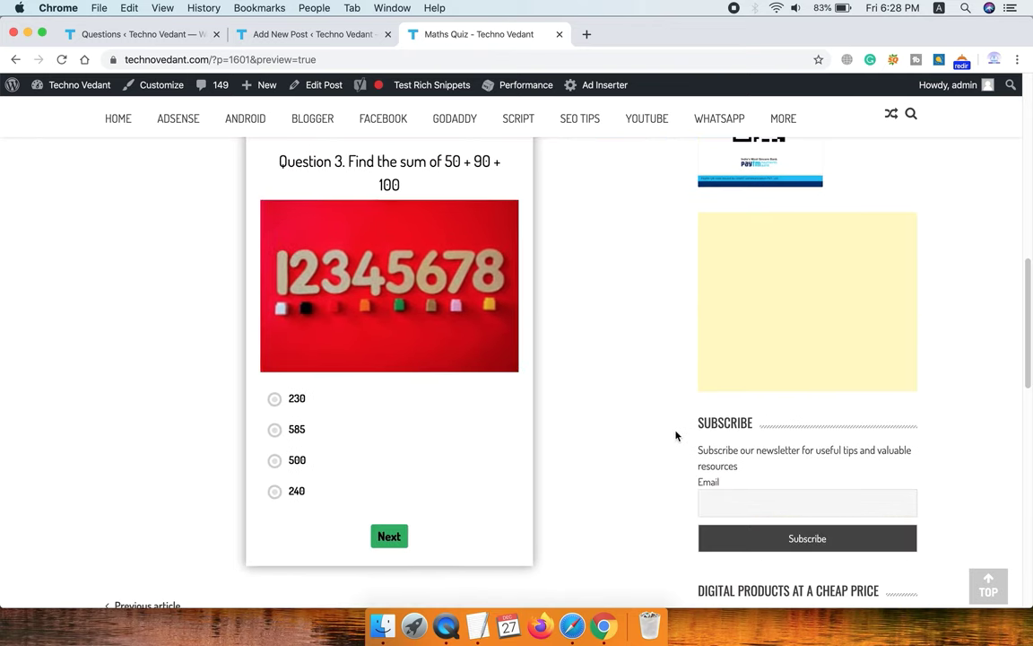
left_click(292, 404)
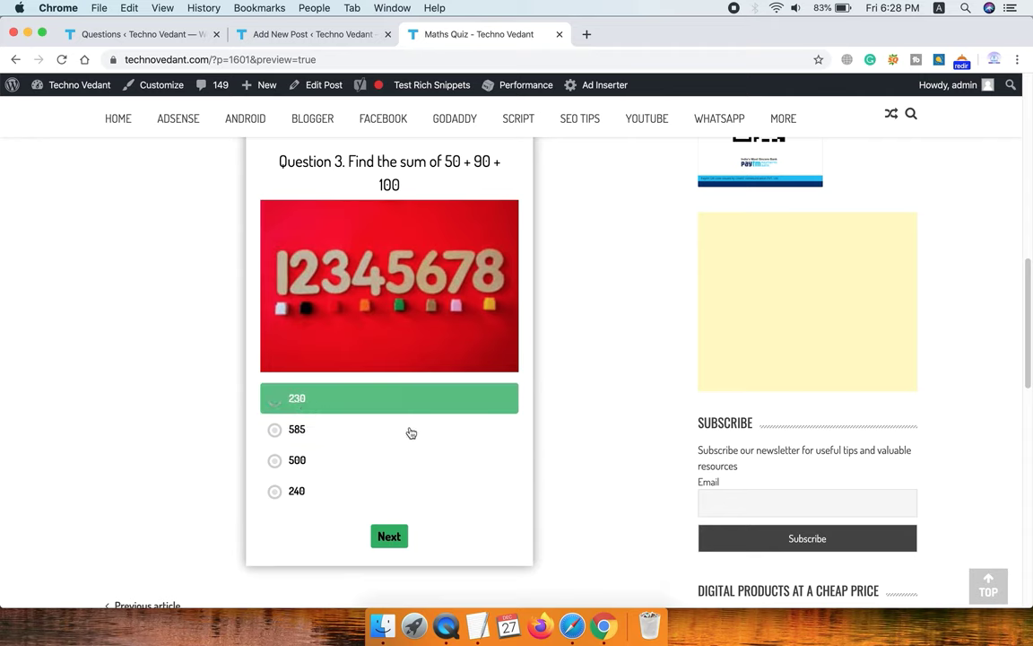
left_click(394, 538)
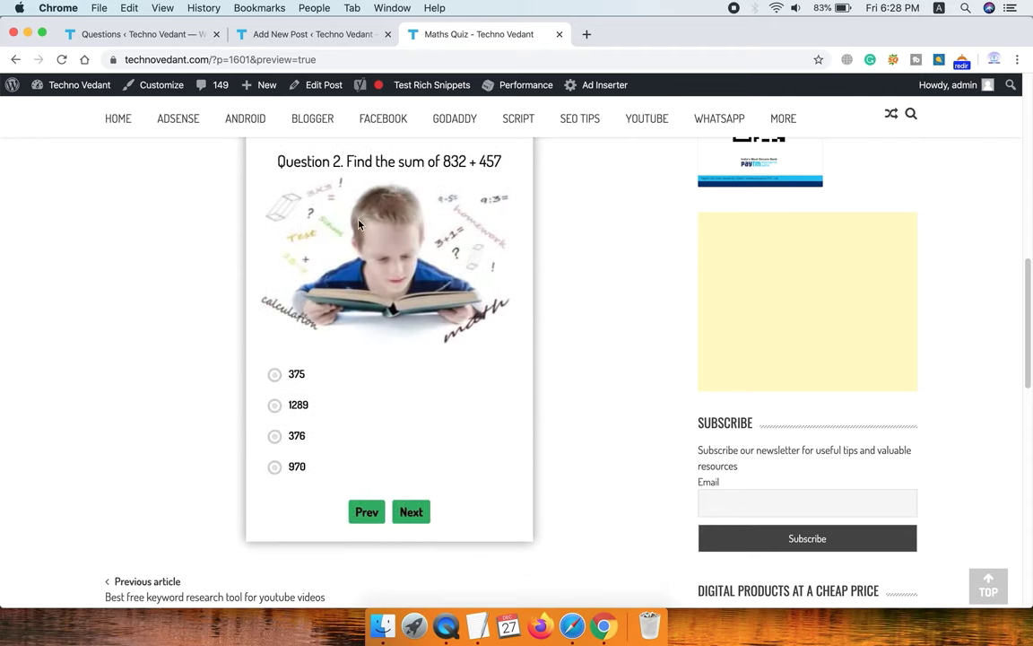
- Answer Question 2 with 376 and Question 1 with 666, and show the quiz result
left_click(297, 438)
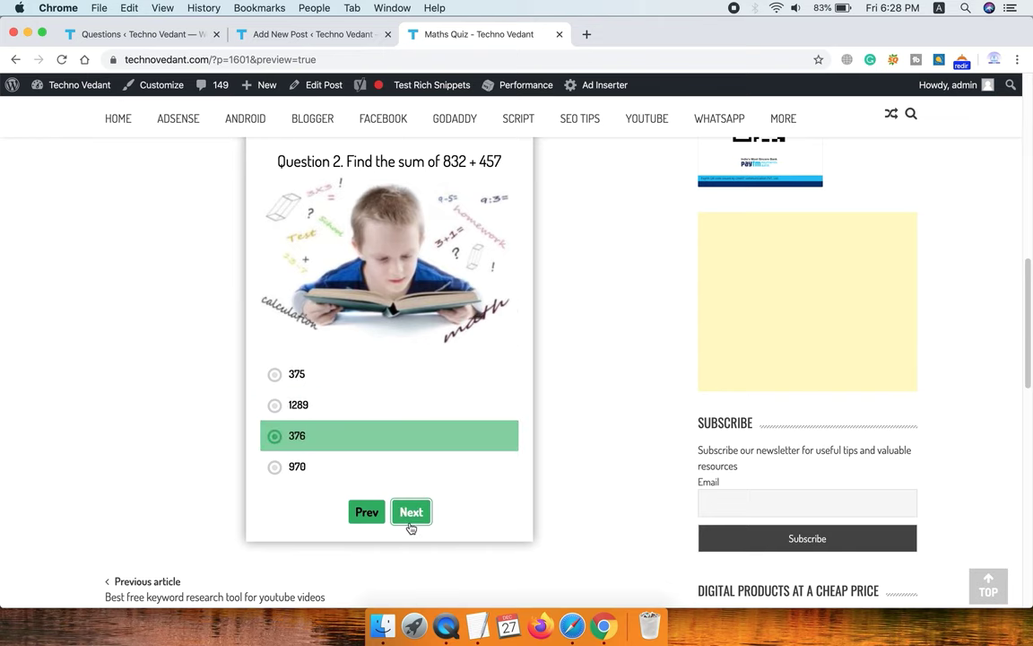
left_click(411, 516)
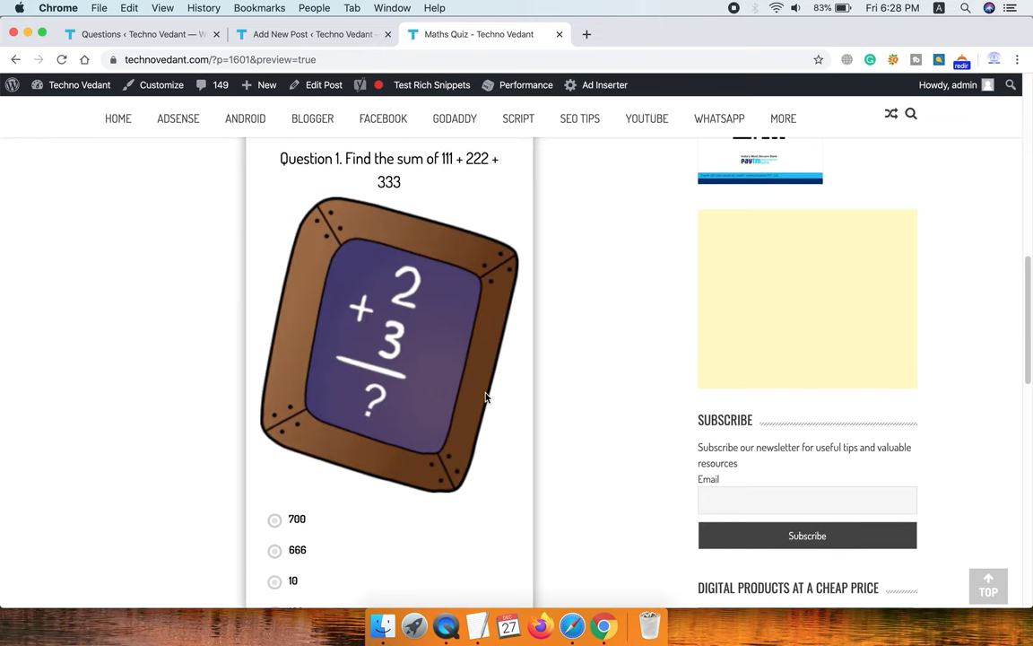
left_click(273, 526)
scroll(468, 452, "down", 3)
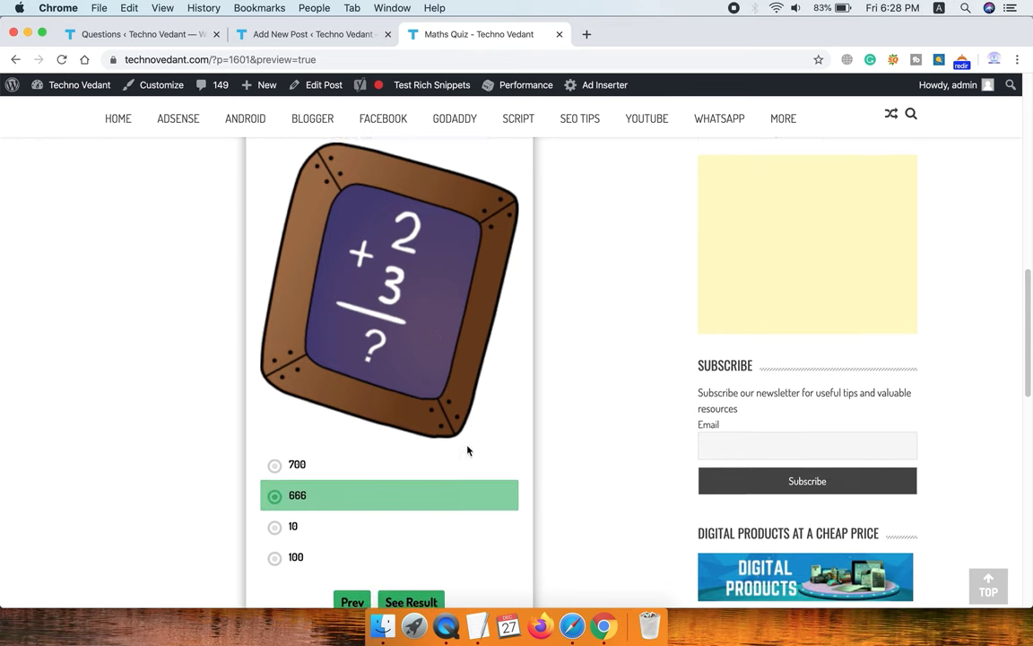
left_click(409, 525)
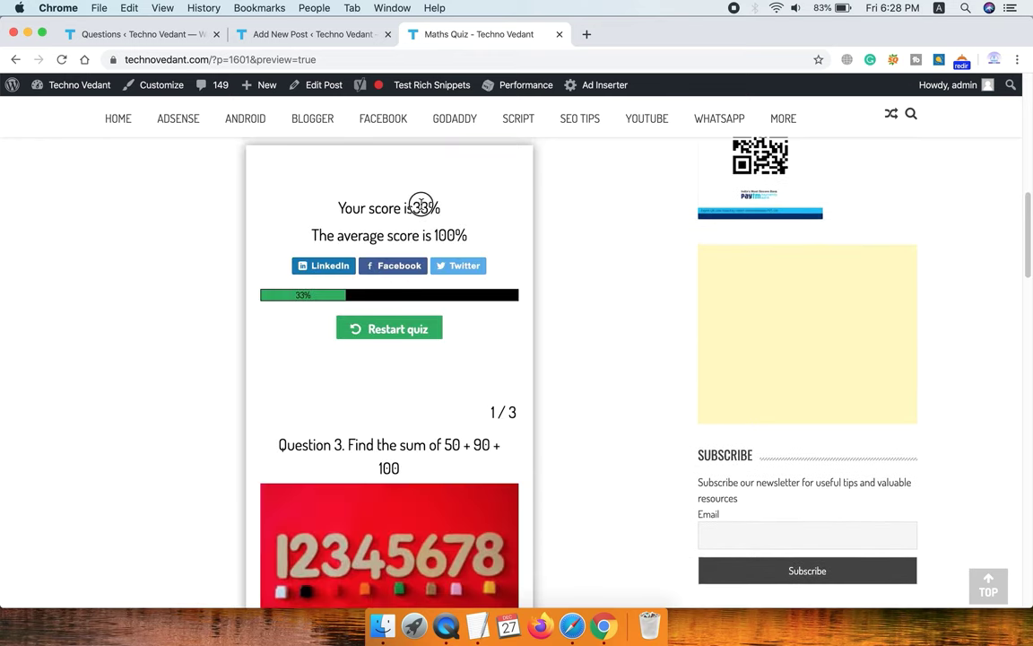
- Examine the quiz result page, checking the marked correct and wrong answers for all three questions
scroll(457, 346, "down", 5)
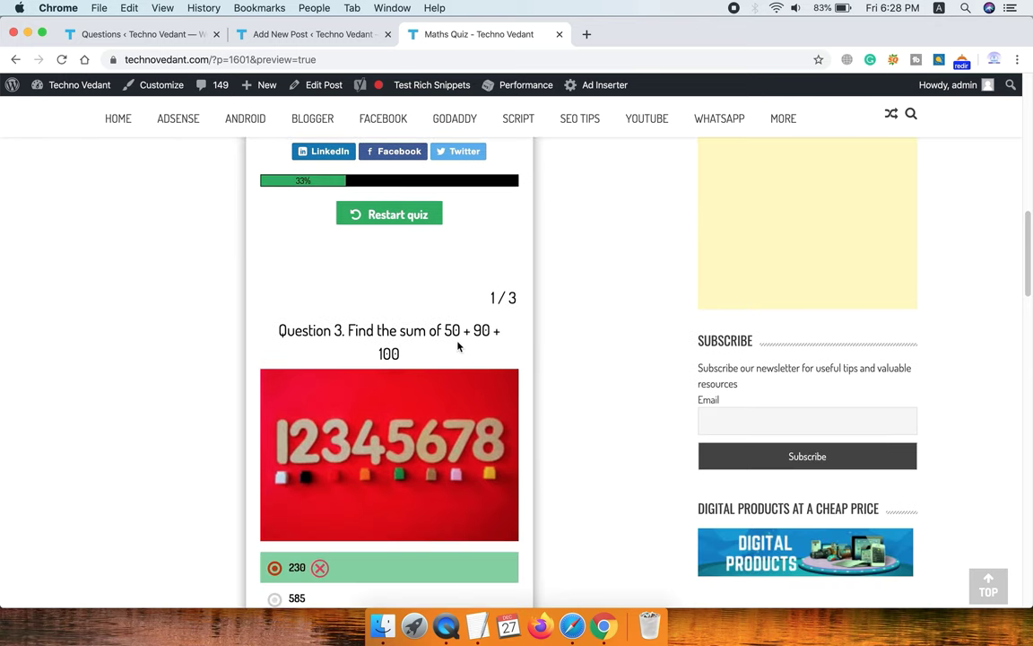
scroll(457, 346, "down", 2)
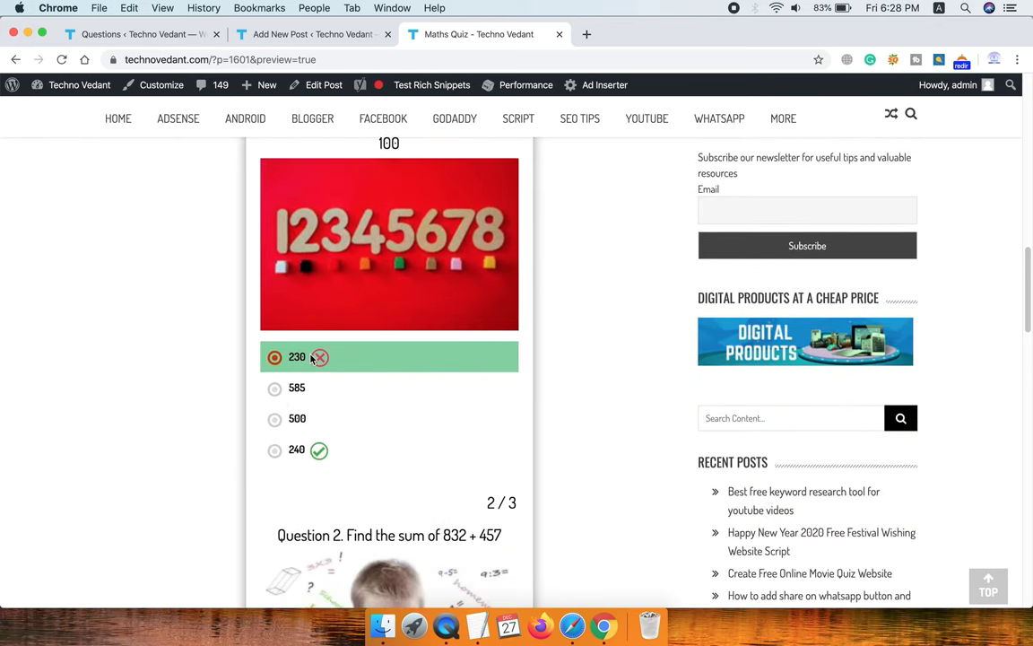
scroll(416, 432, "down", 8)
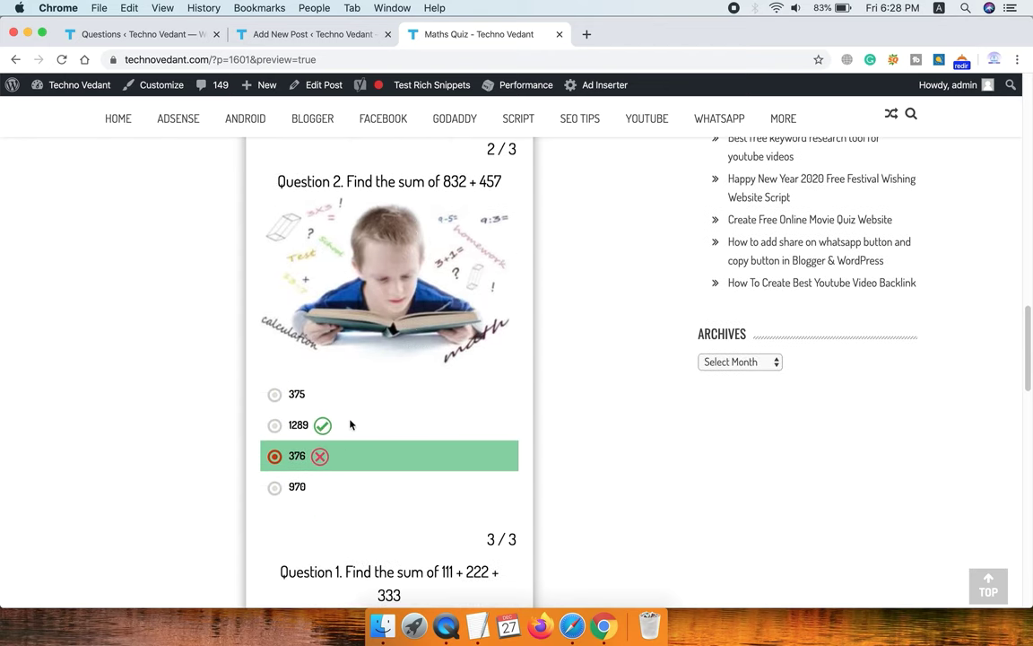
scroll(414, 430, "down", 6)
scroll(453, 386, "down", 3)
scroll(447, 385, "down", 5)
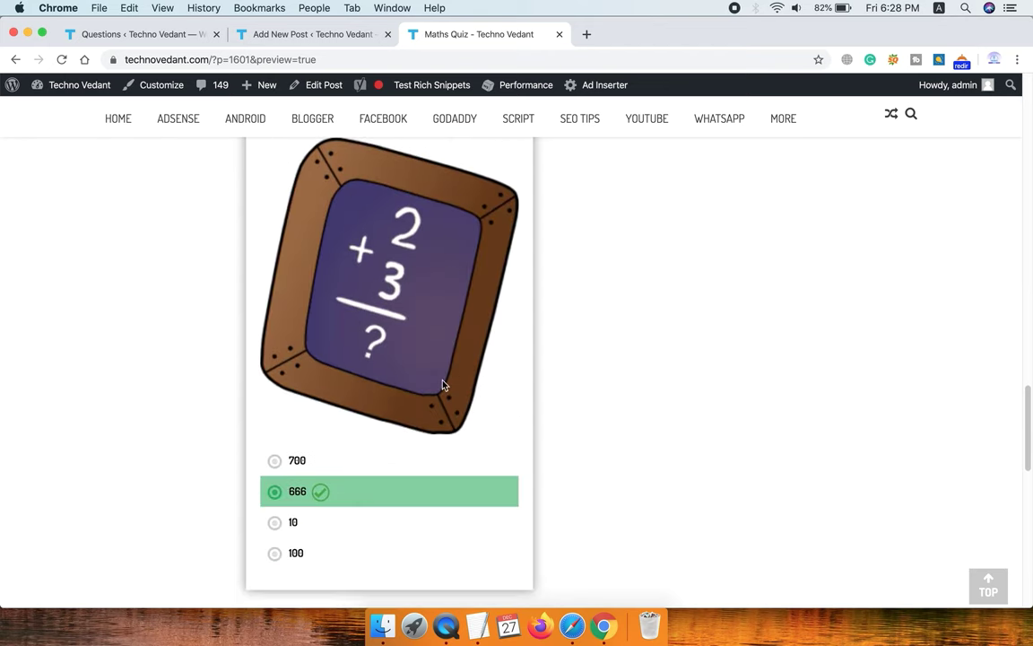
scroll(457, 377, "up", 10)
left_click_drag(476, 375, 536, 372)
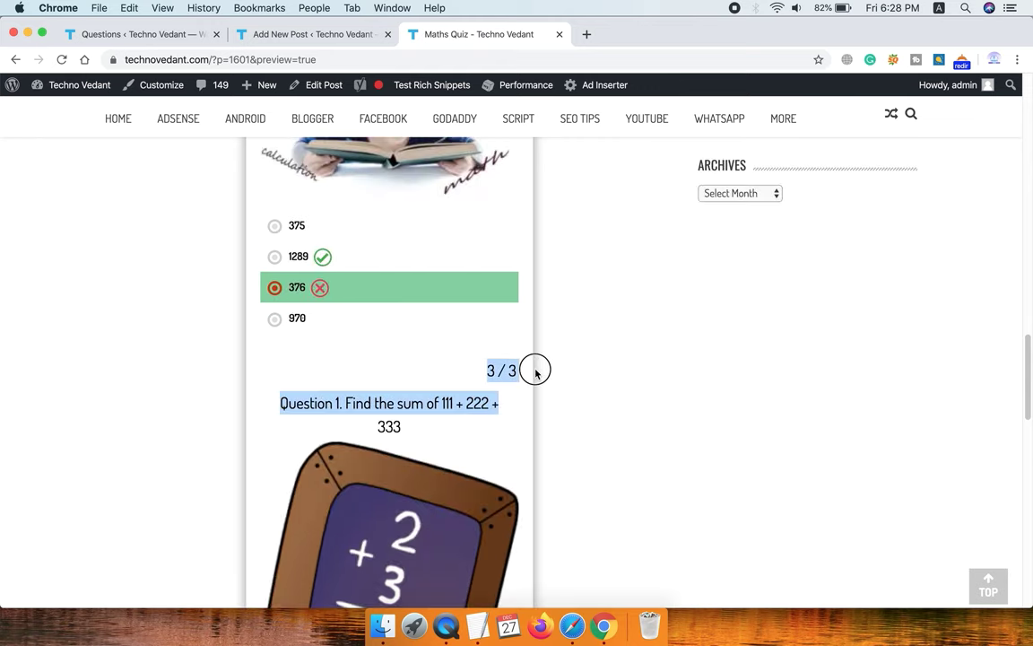
scroll(446, 374, "down", 1)
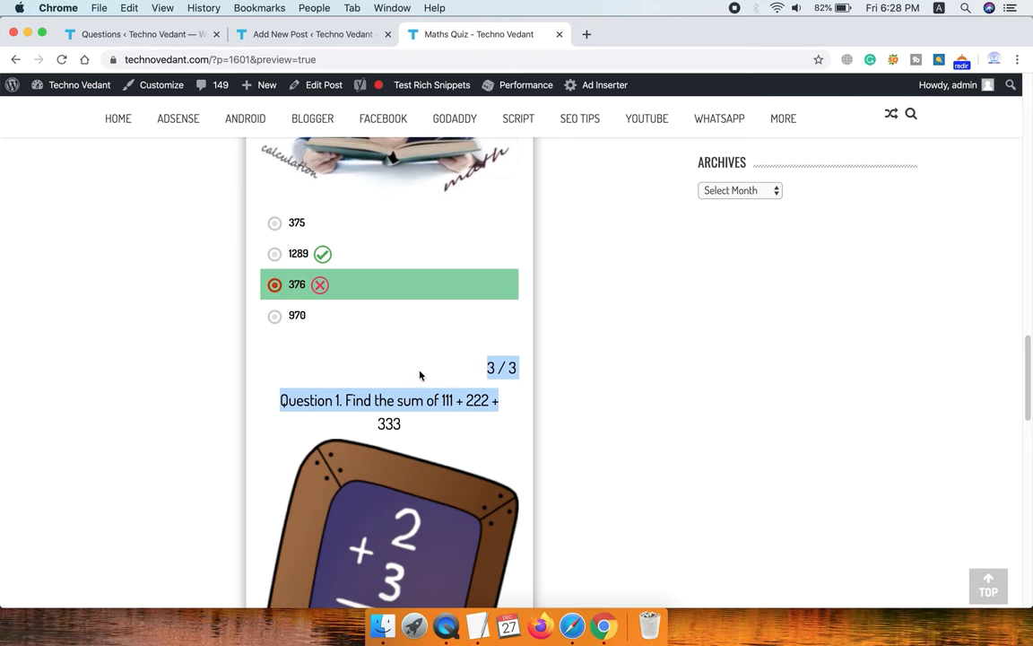
- Return to Quiz Maker's list of quizzes and open the Maths Quiz for editing
left_click(307, 34)
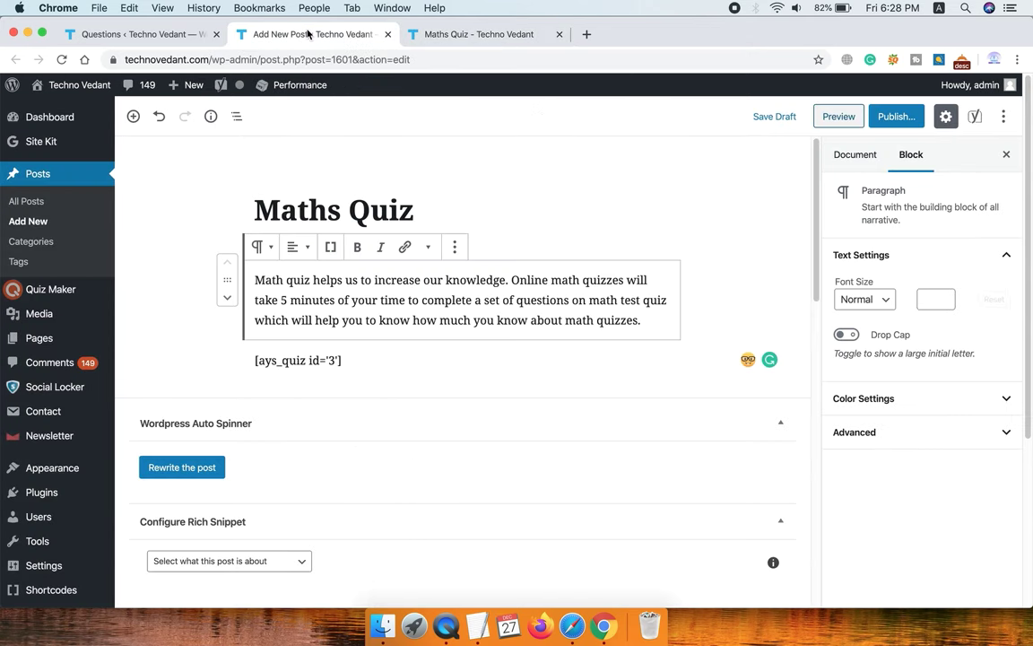
left_click(120, 35)
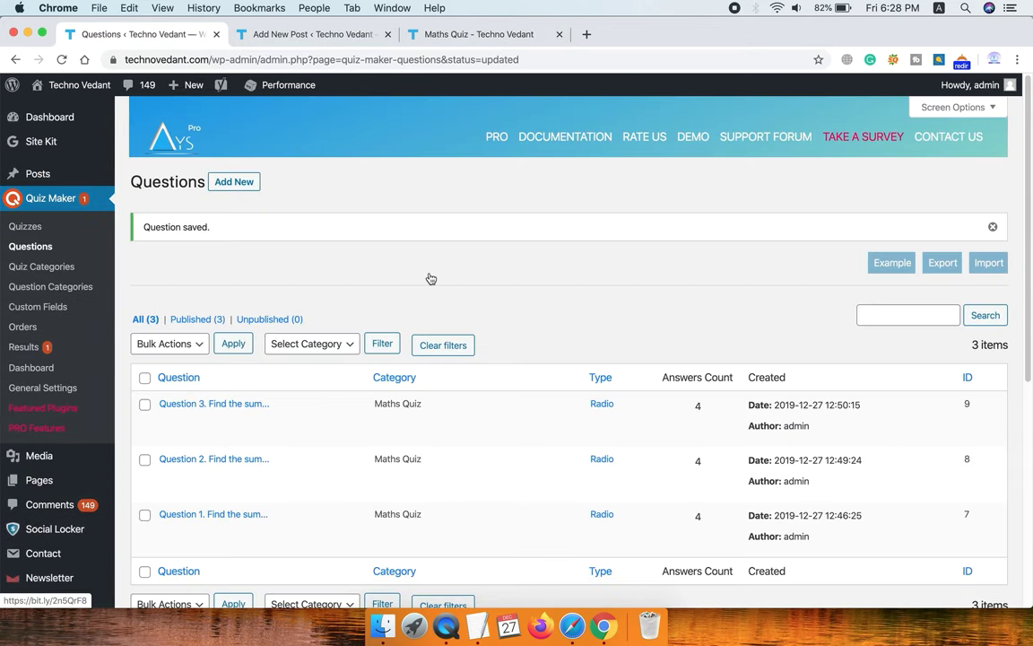
left_click(36, 228)
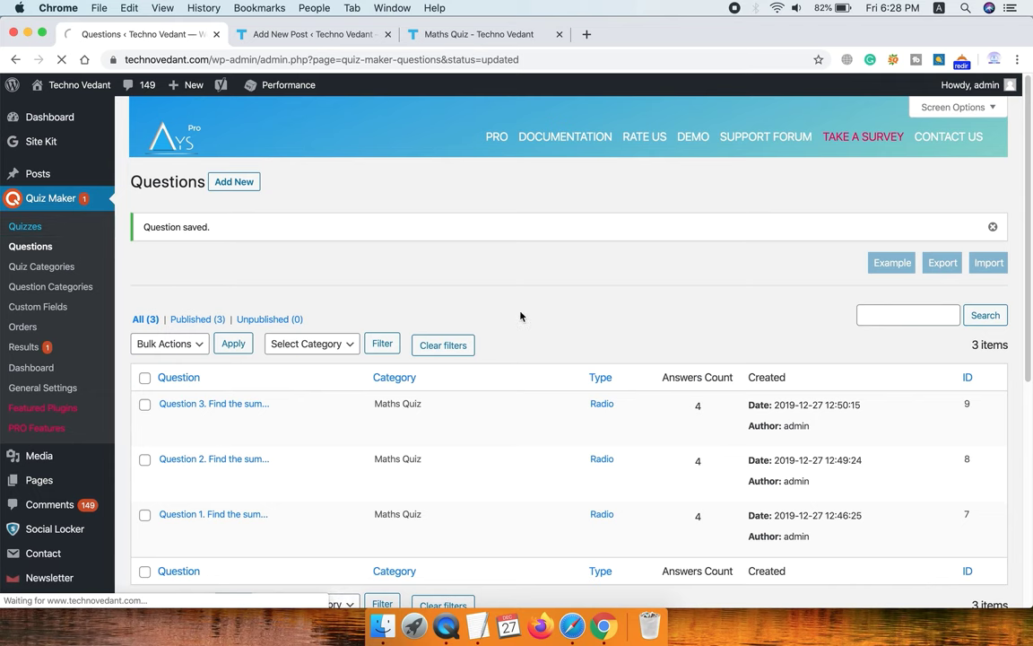
left_click(166, 331)
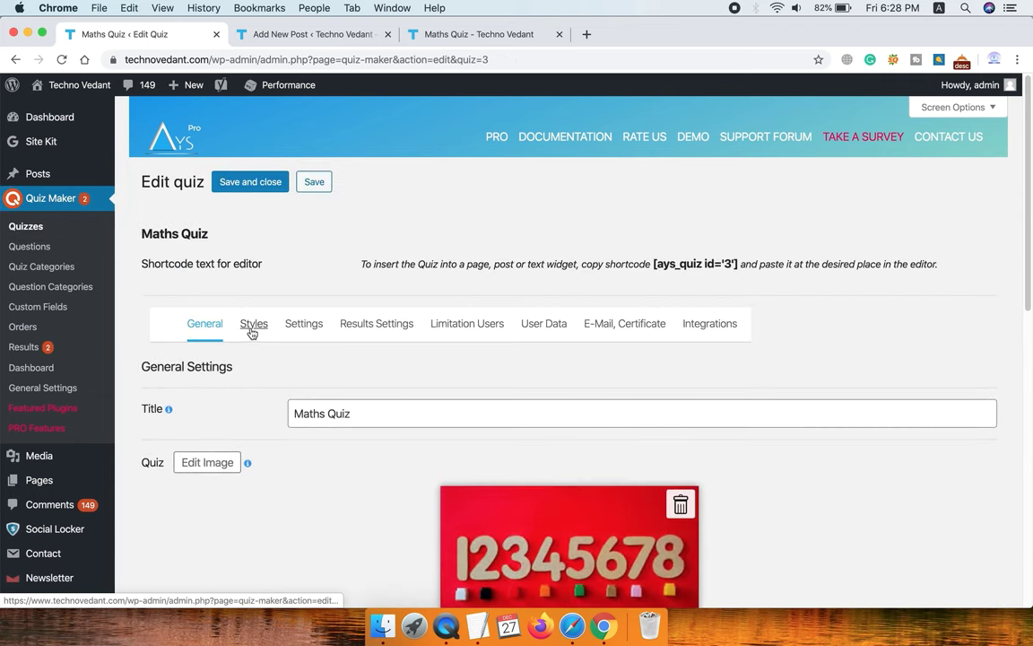
- Change the Maths Quiz theme to Rect Light in the quiz styles
left_click(253, 325)
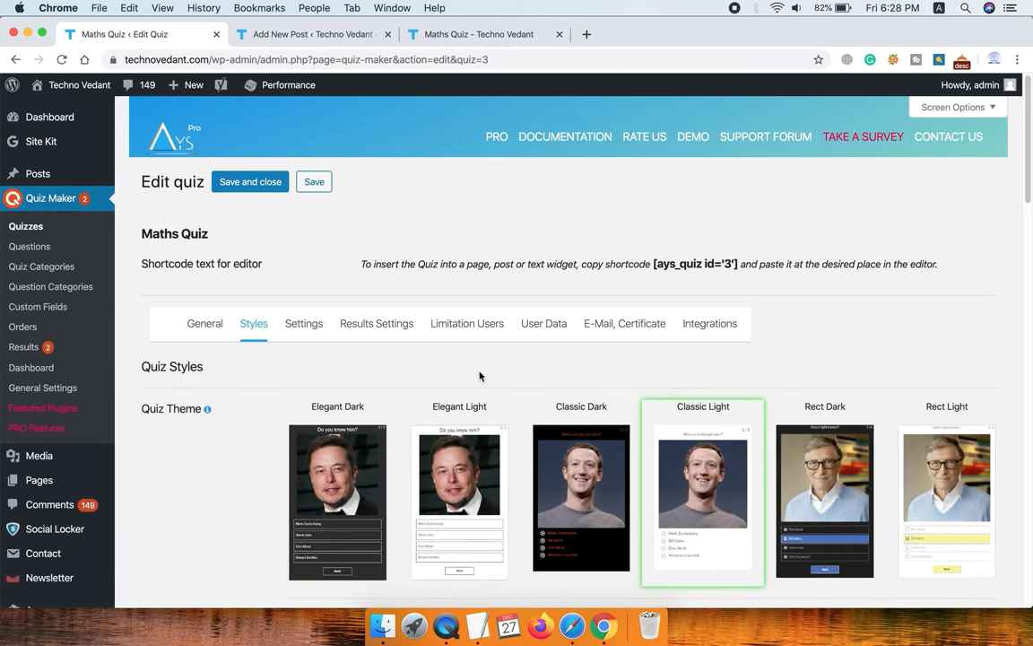
scroll(435, 395, "down", 3)
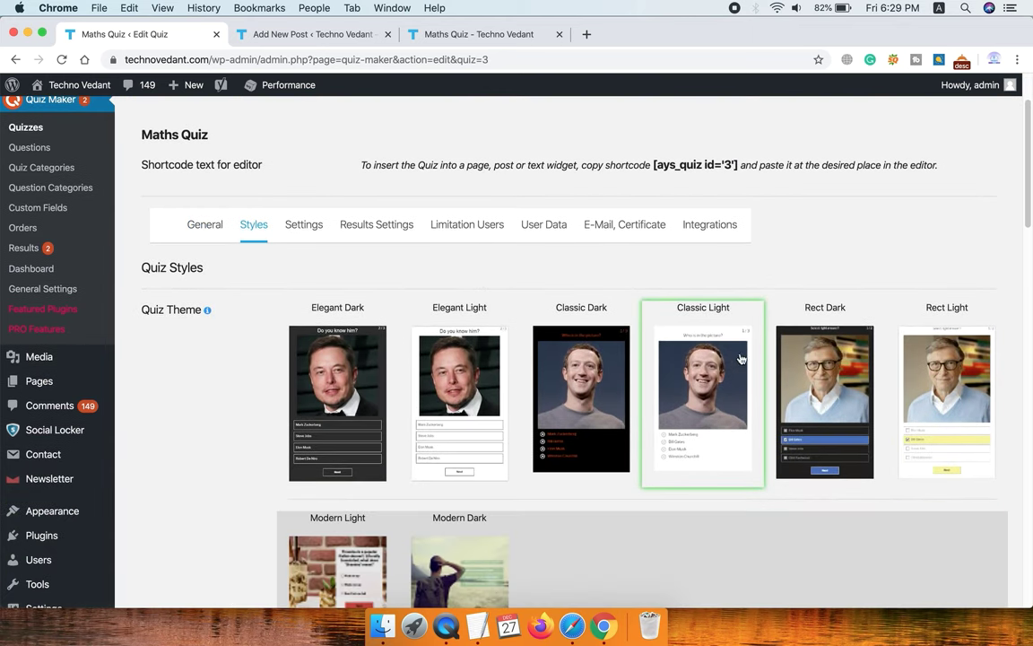
scroll(718, 348, "down", 5)
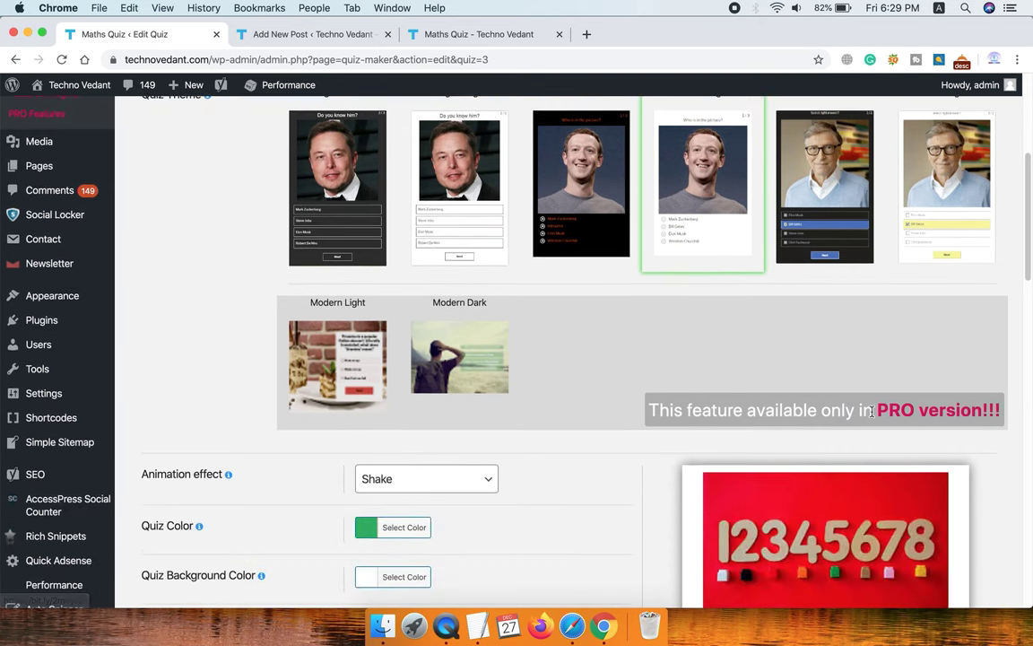
scroll(525, 409, "up", 3)
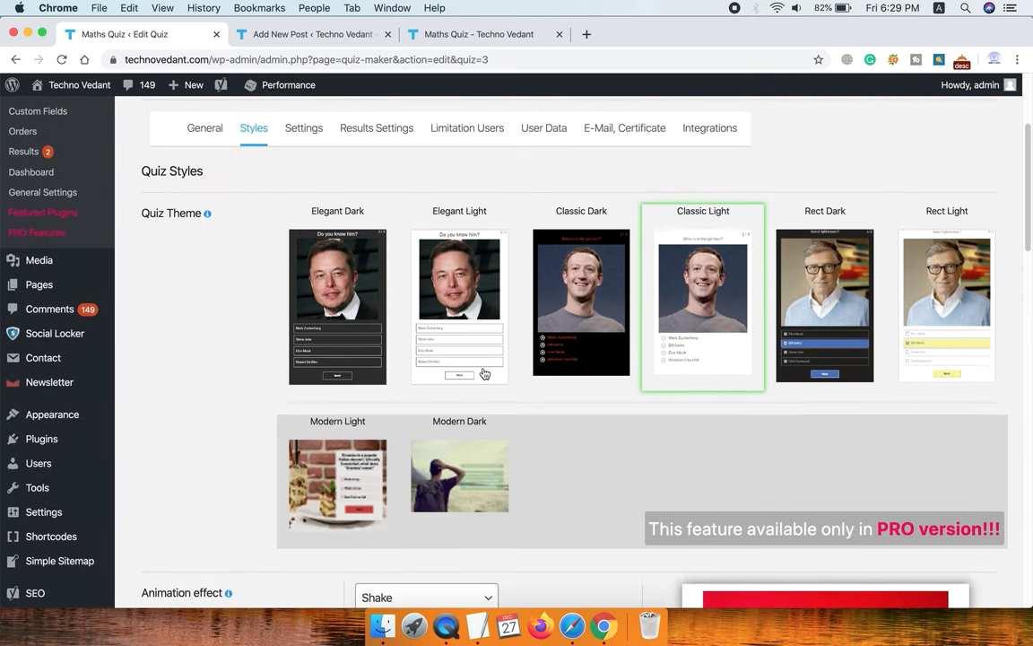
left_click(927, 319)
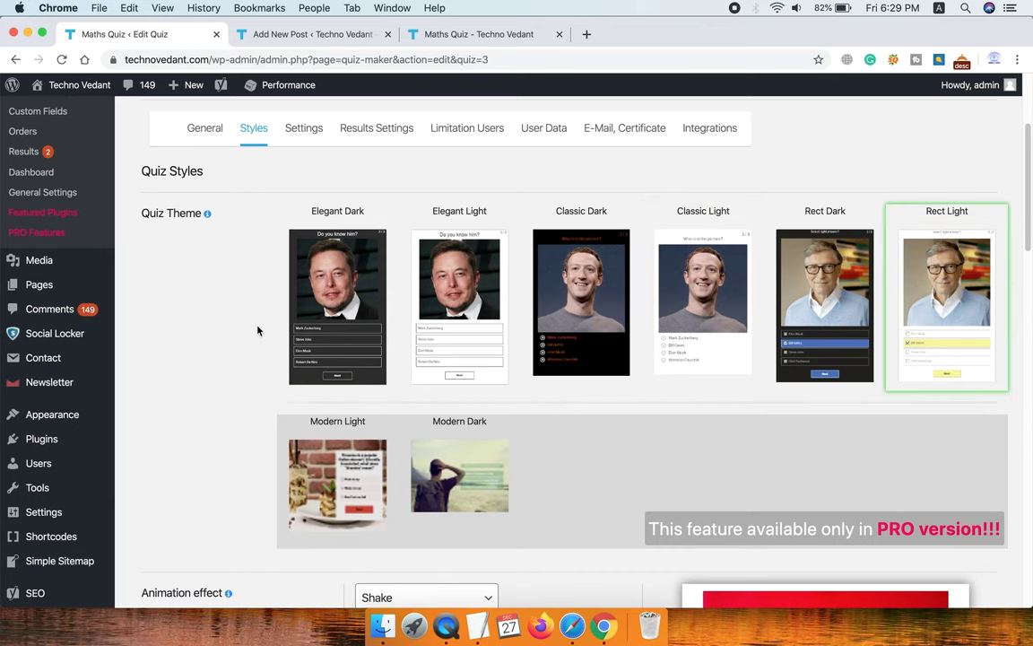
- Try the Fade and Shake animation effects for the quiz and settle on Fade
scroll(256, 318, "down", 5)
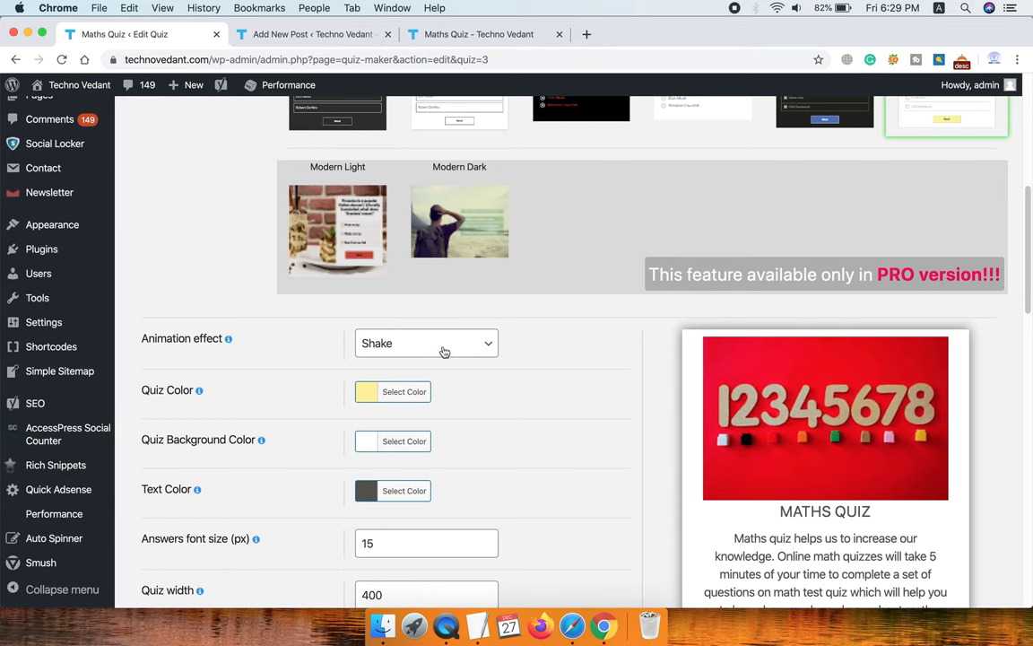
left_click(466, 345)
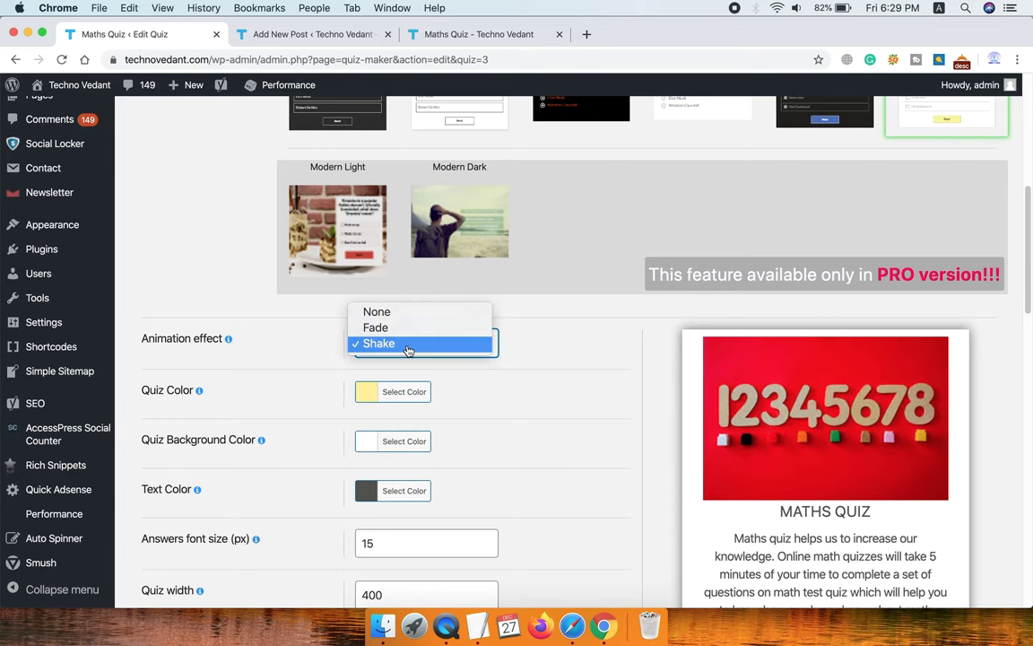
left_click(377, 329)
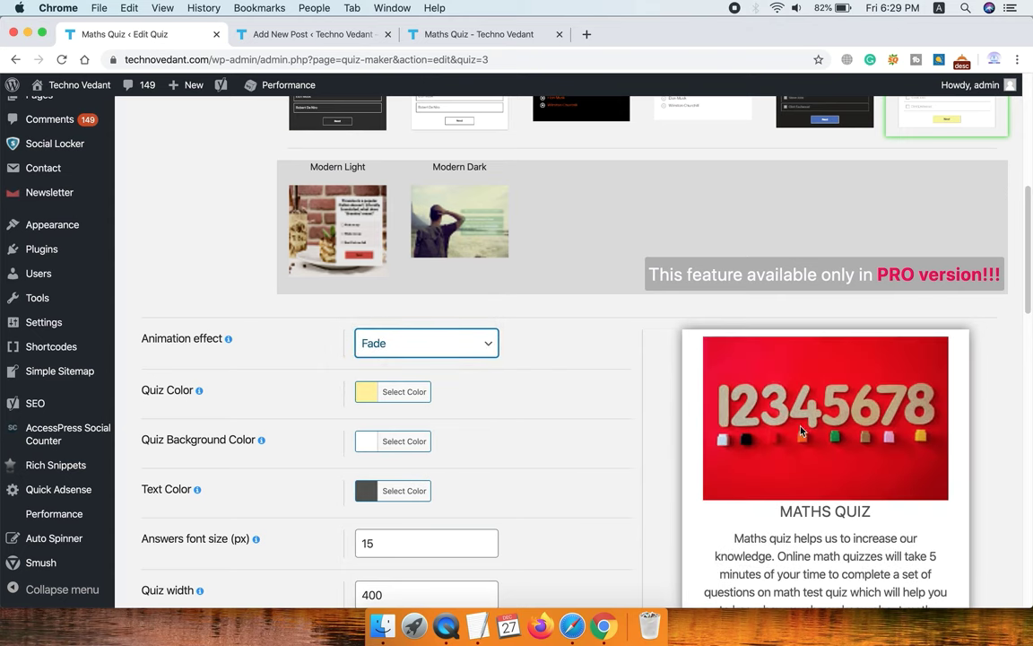
left_click(458, 355)
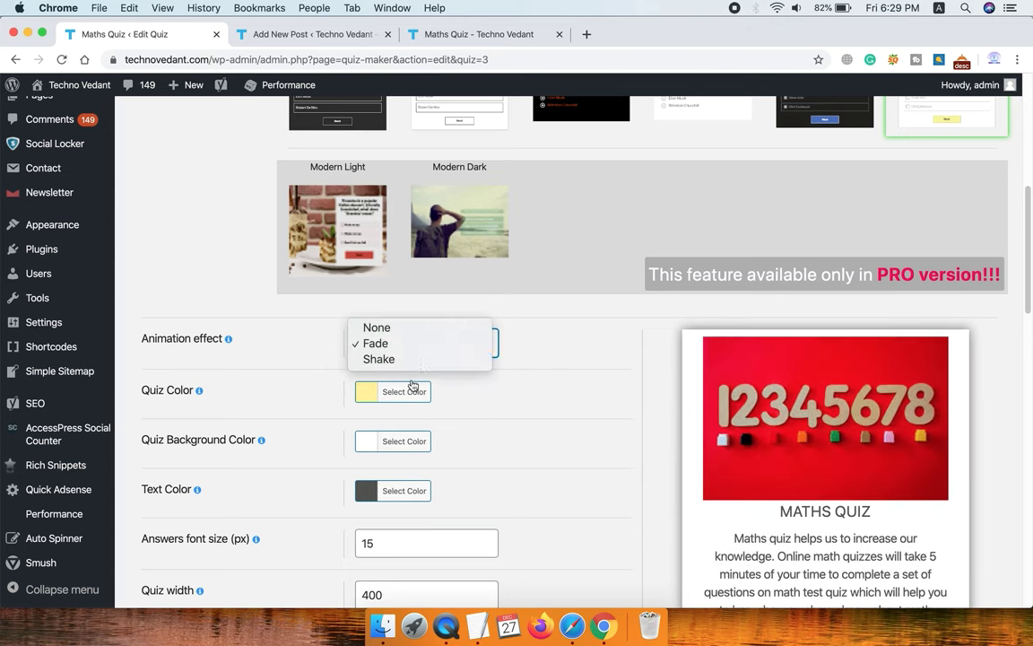
left_click(380, 360)
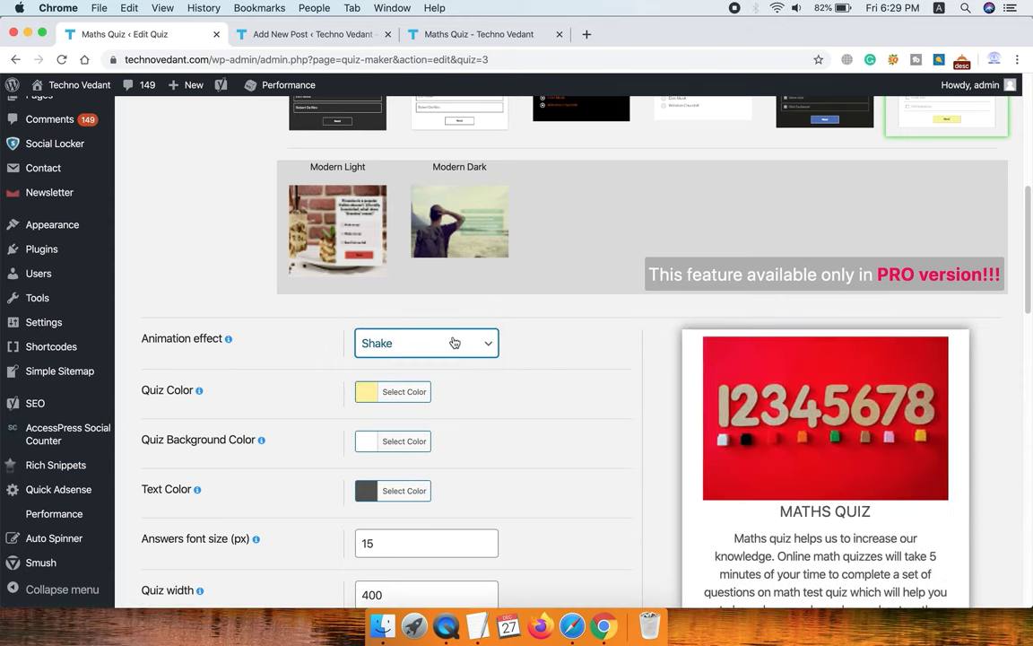
left_click(454, 341)
left_click(411, 328)
scroll(314, 391, "down", 5)
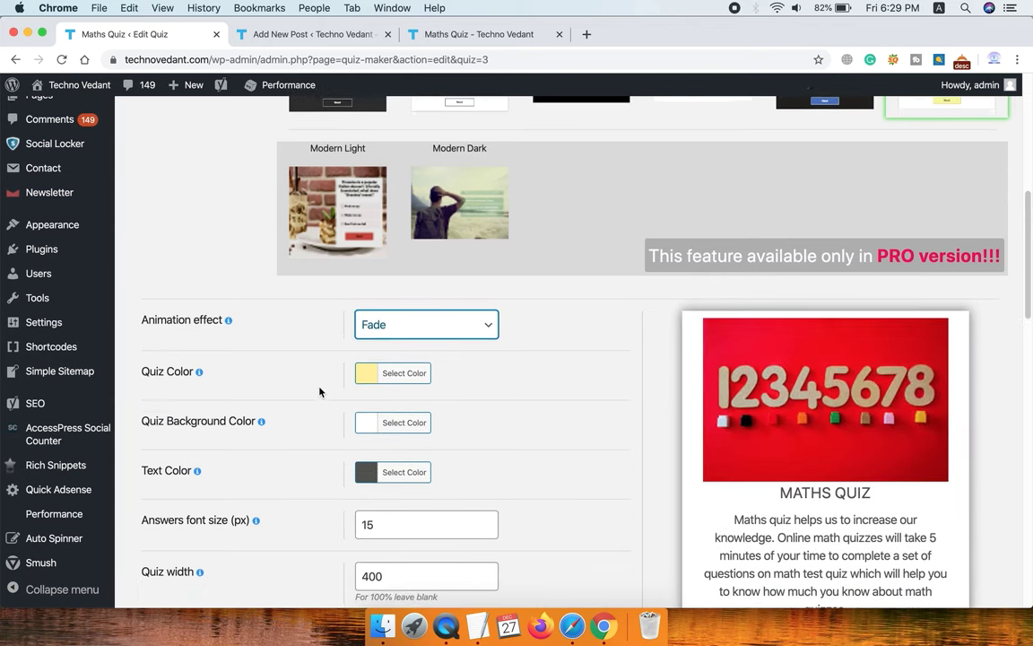
scroll(319, 392, "down", 2)
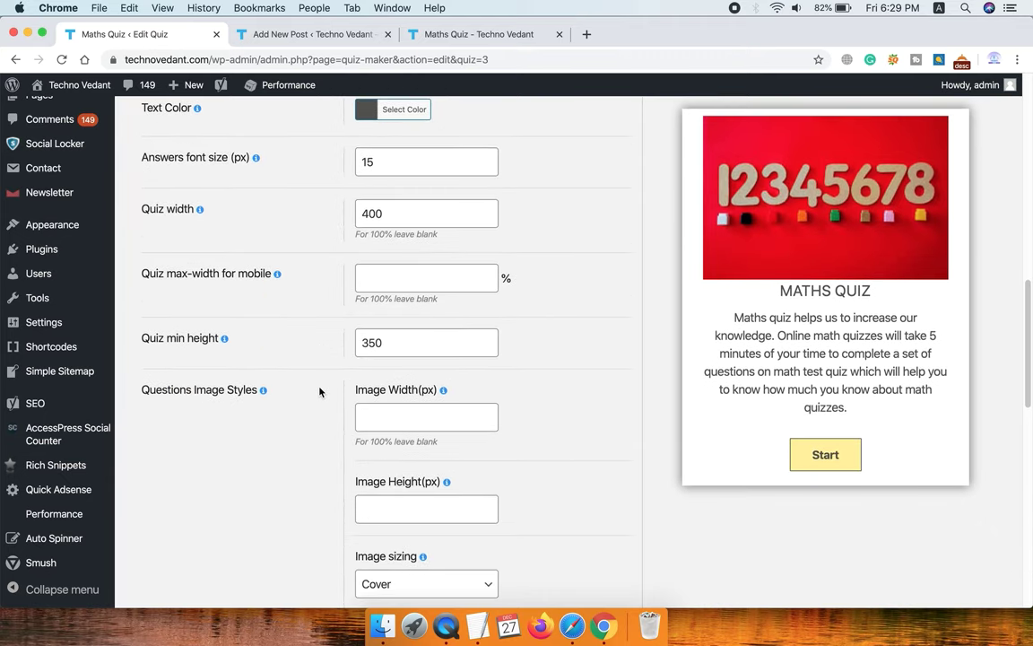
- Enable randomized answers and randomized questions in the Maths Quiz settings
scroll(319, 392, "up", 10)
left_click(303, 325)
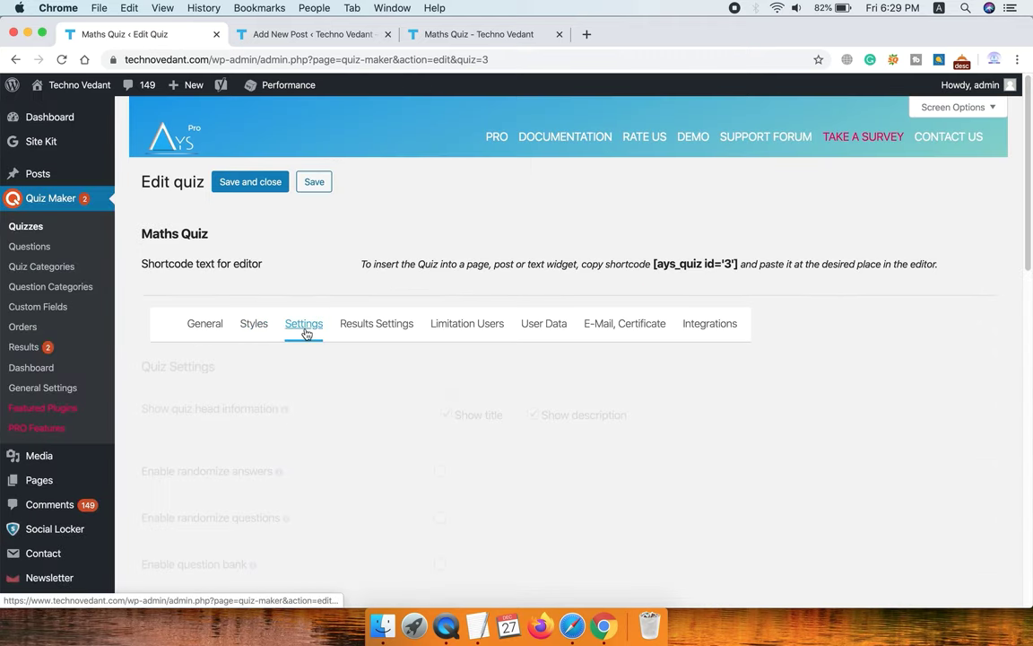
scroll(680, 386, "down", 3)
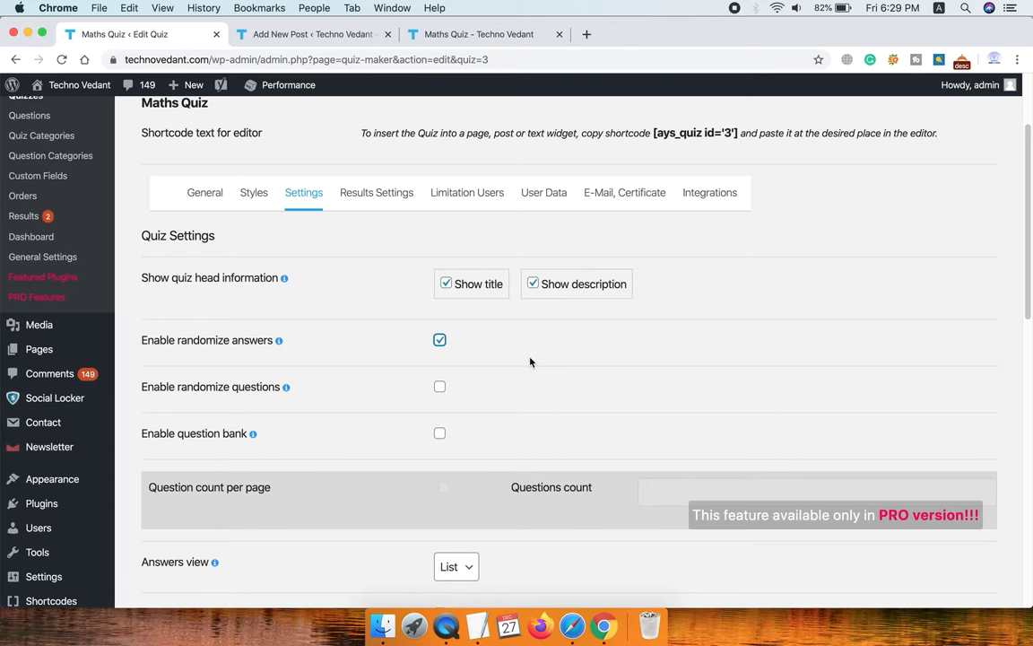
left_click(440, 388)
- Check the available answers view options, keeping List, and look through the remaining quiz settings
scroll(309, 399, "down", 6)
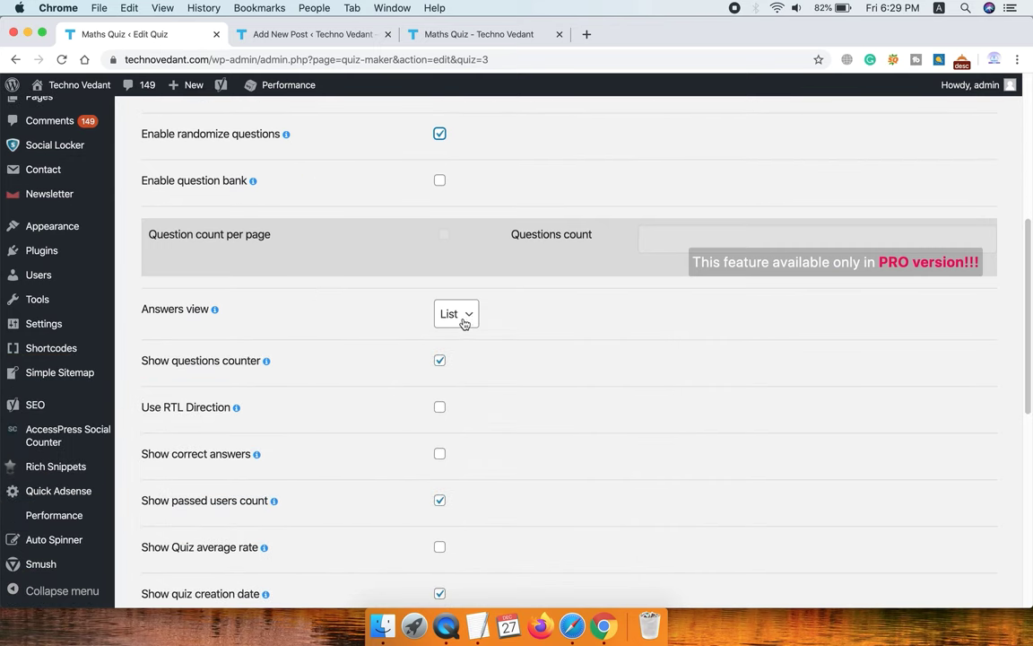
left_click(465, 318)
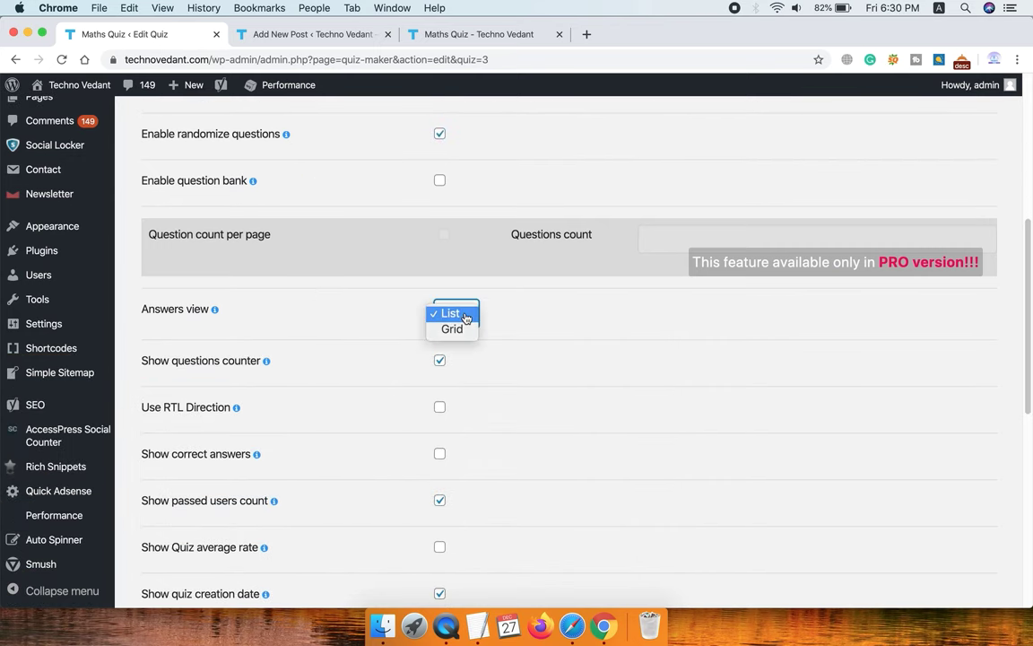
left_click(526, 307)
scroll(524, 307, "down", 3)
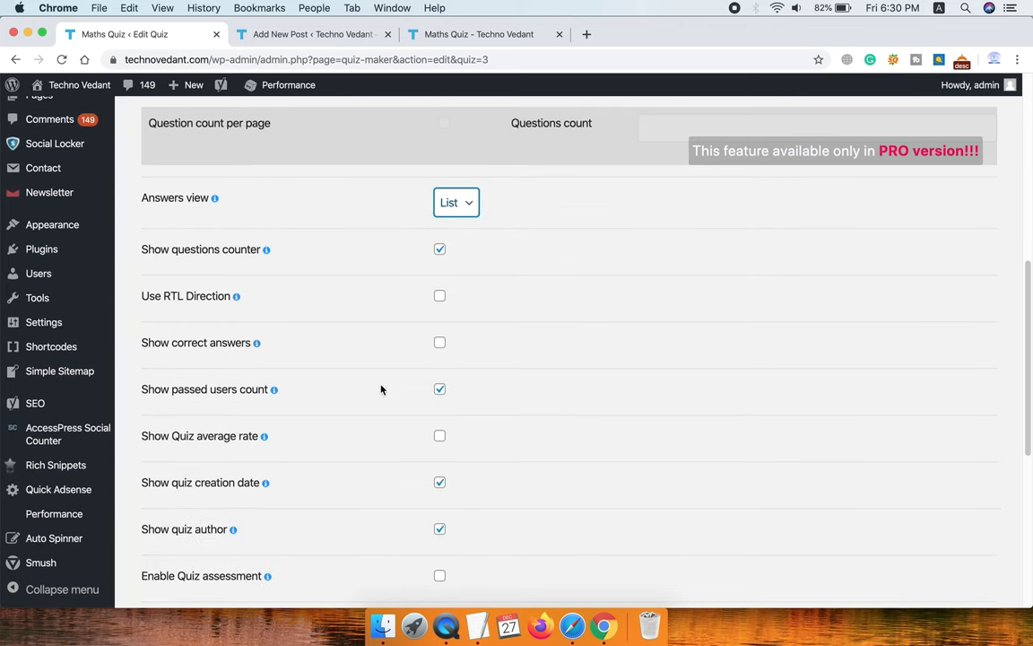
scroll(353, 392, "down", 8)
scroll(353, 392, "up", 12)
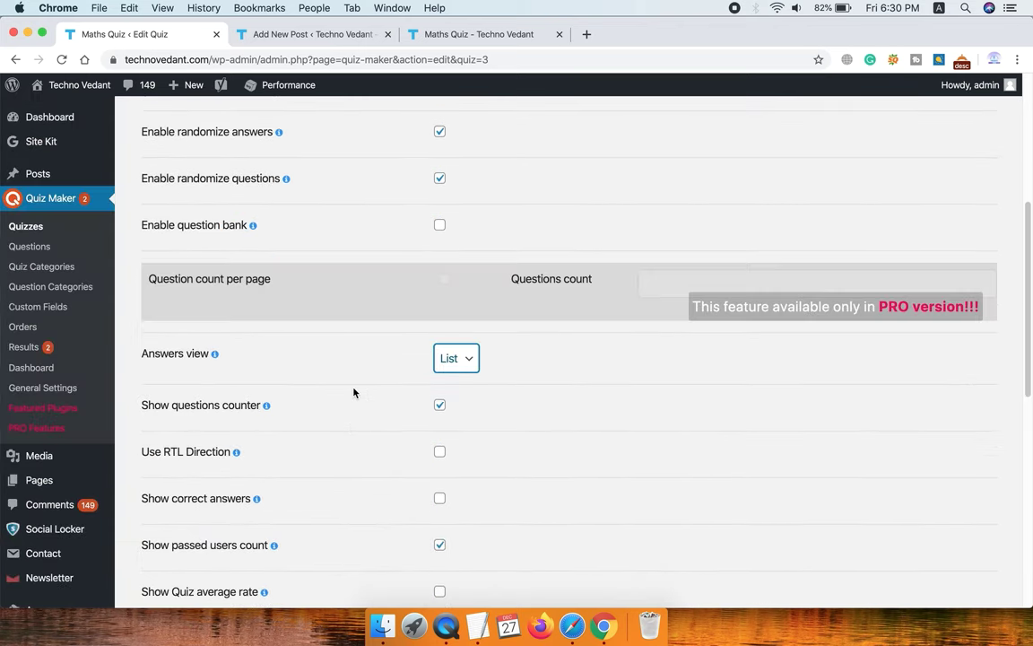
scroll(354, 392, "up", 10)
- Select the concentric ring loader for the Maths Quiz in its results settings
left_click(375, 323)
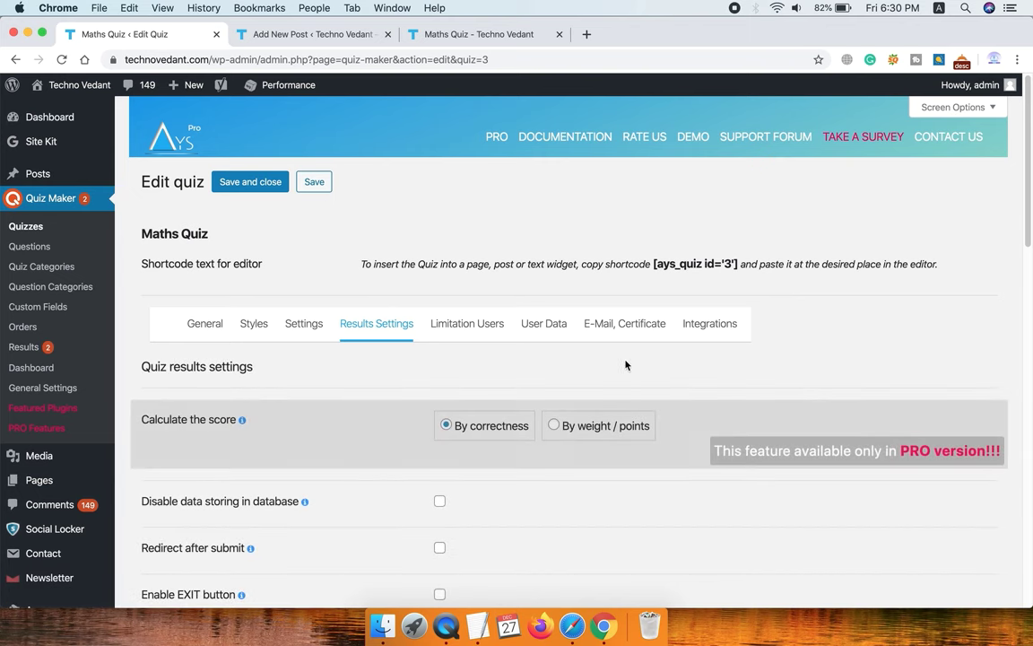
scroll(623, 363, "down", 9)
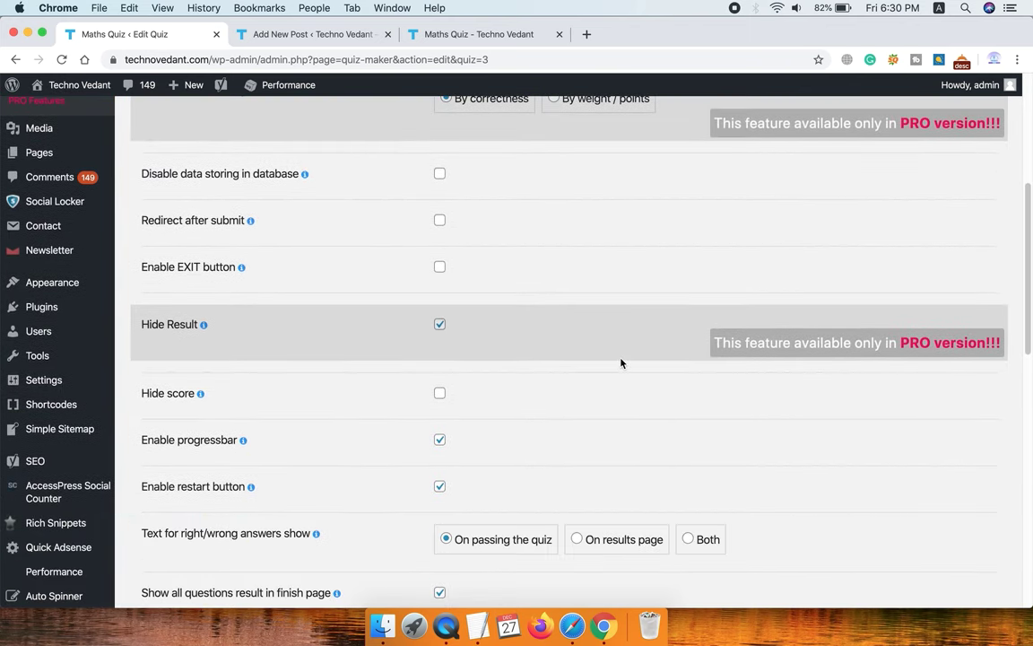
scroll(621, 363, "down", 7)
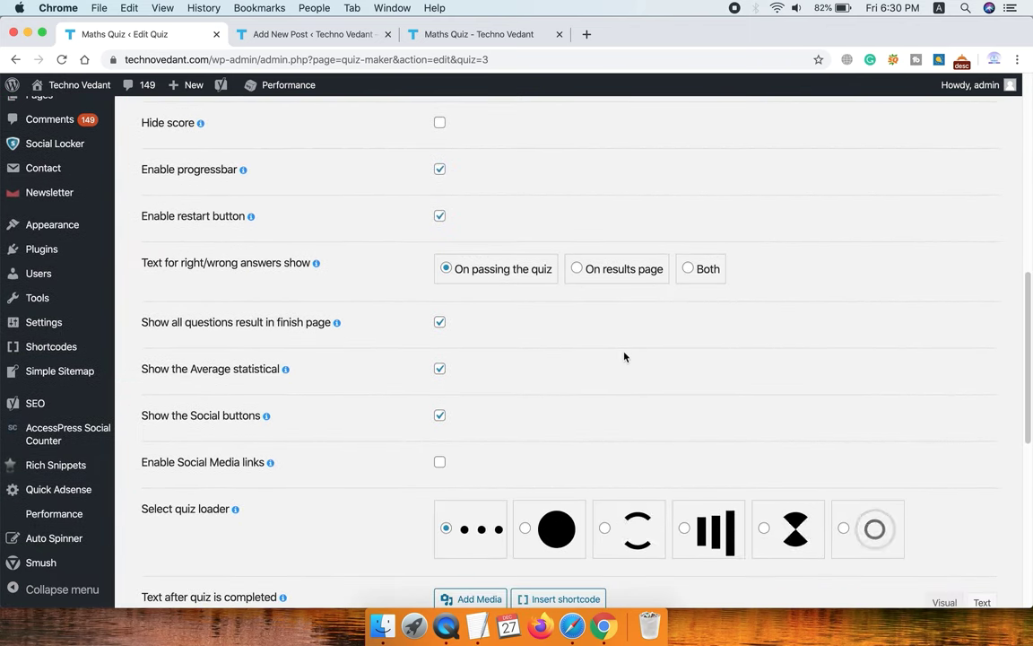
left_click(870, 533)
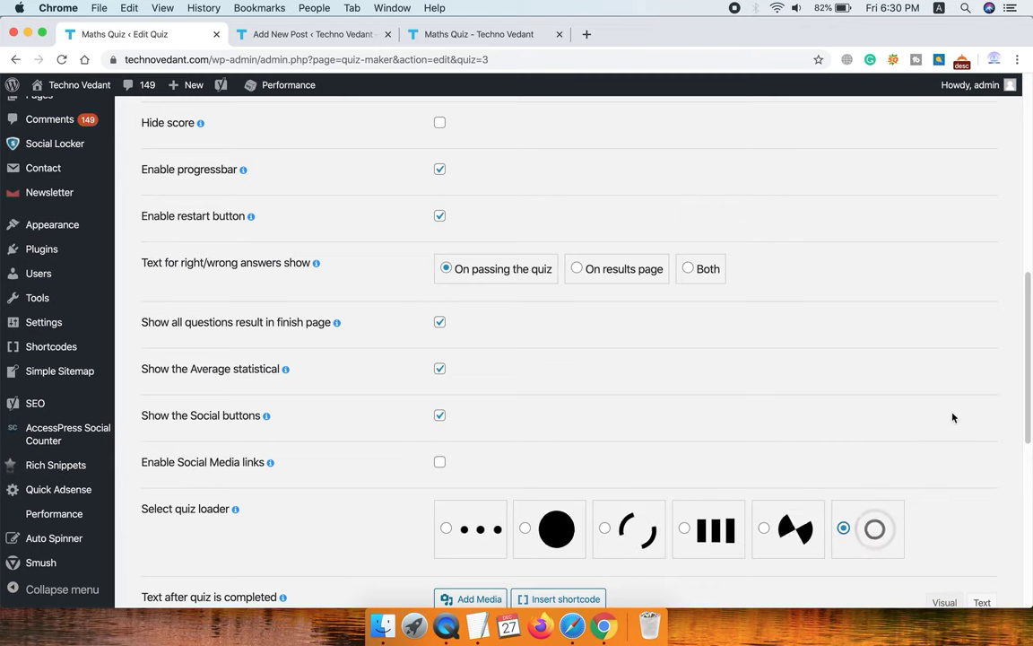
- Look over the text shown after quiz completion and the score intervals in the results settings
scroll(952, 417, "down", 9)
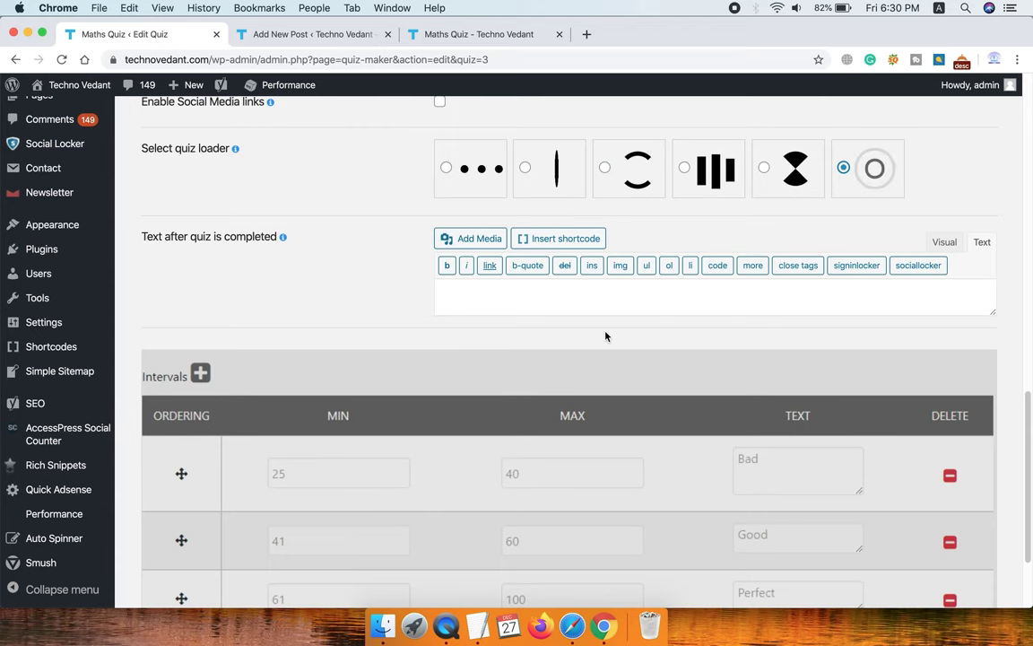
left_click(538, 300)
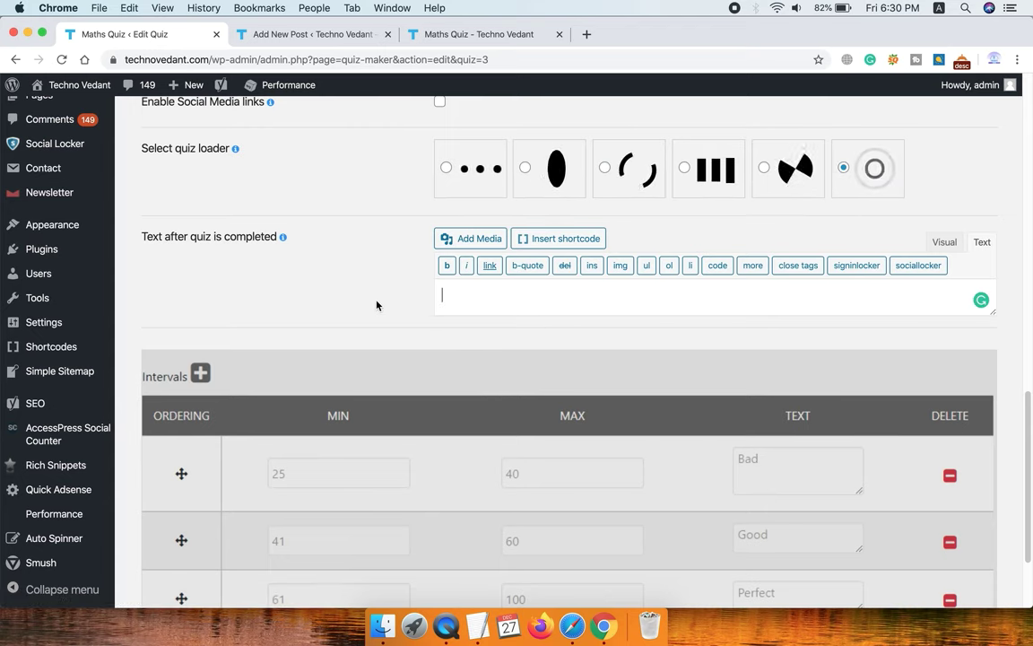
scroll(376, 305, "down", 3)
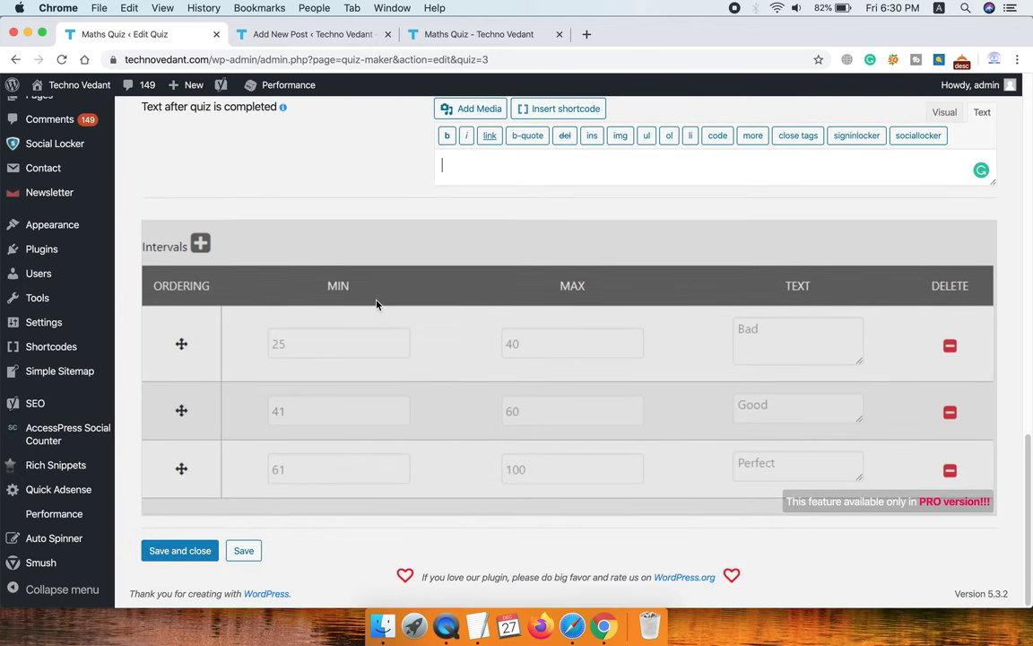
scroll(377, 305, "up", 15)
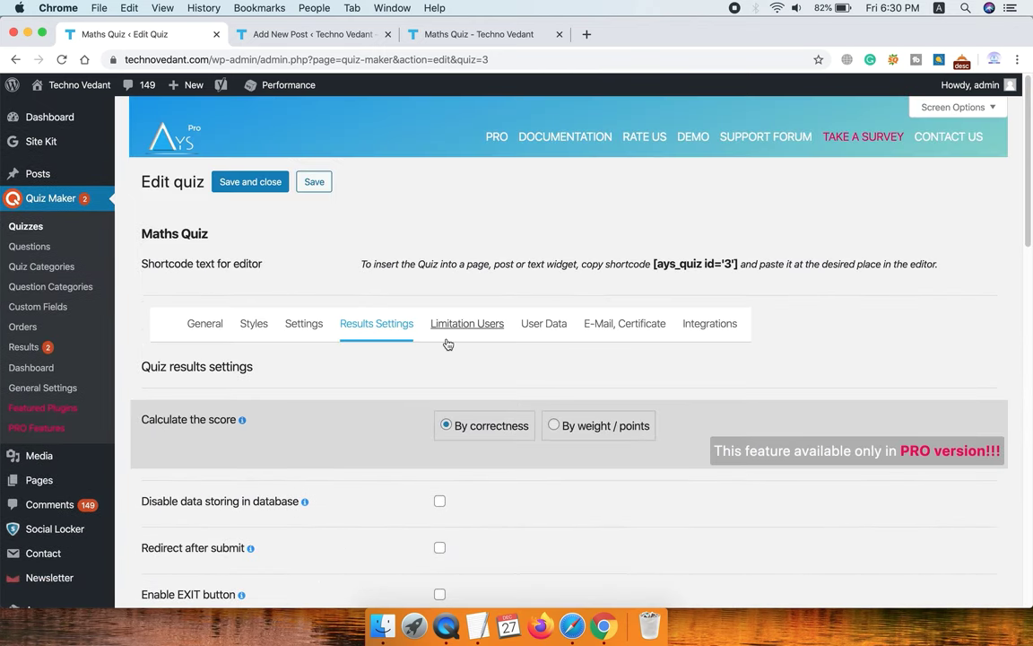
- Check the quiz's user limitation and user data options, and save and close the Maths Quiz
left_click(447, 343)
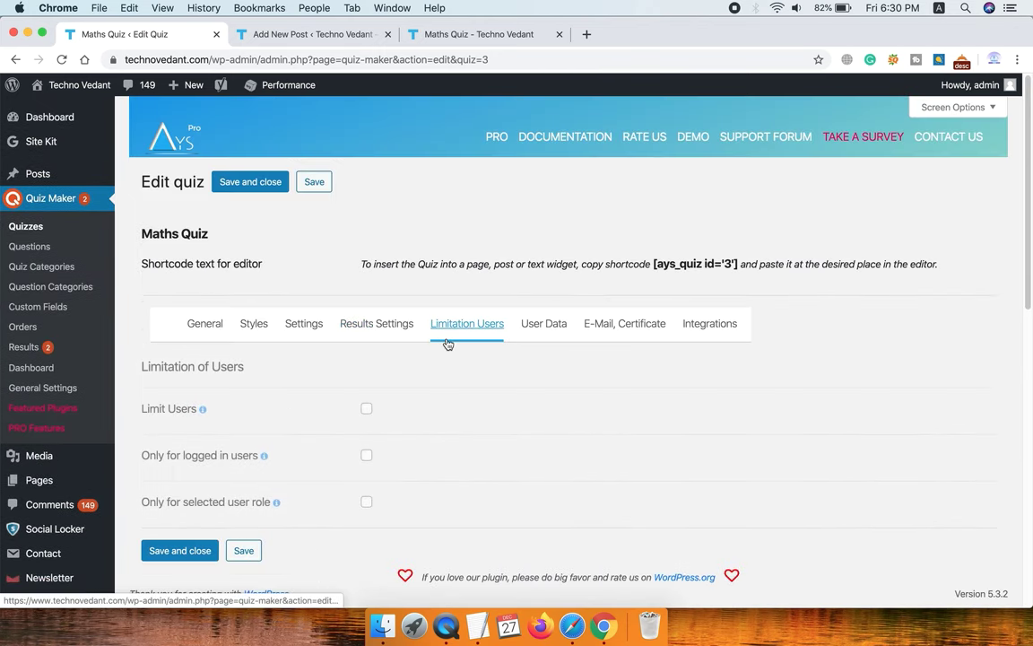
left_click(548, 326)
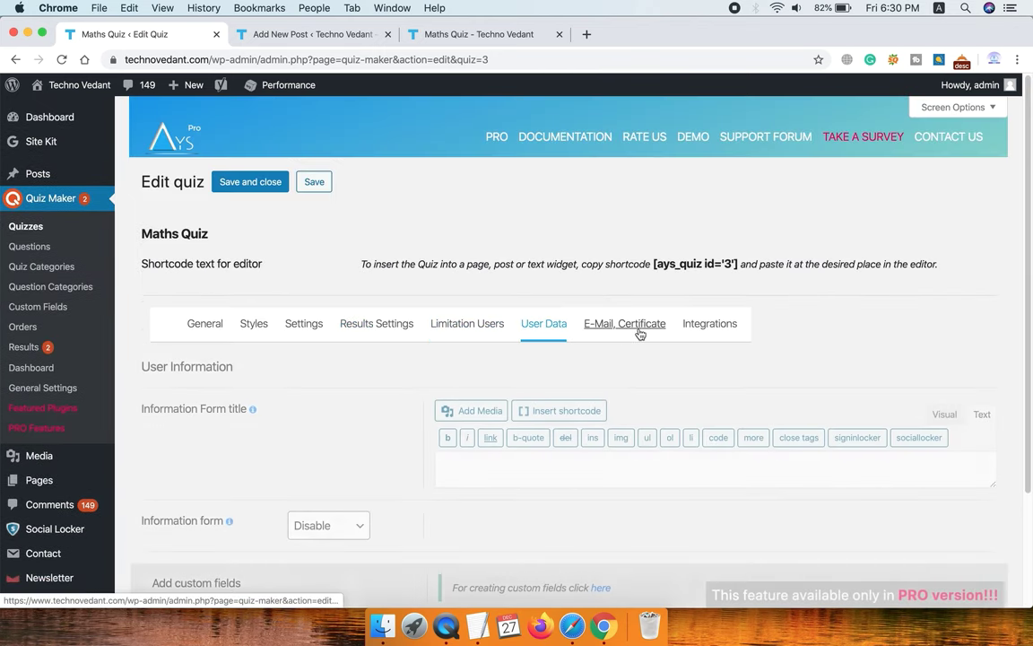
left_click(475, 329)
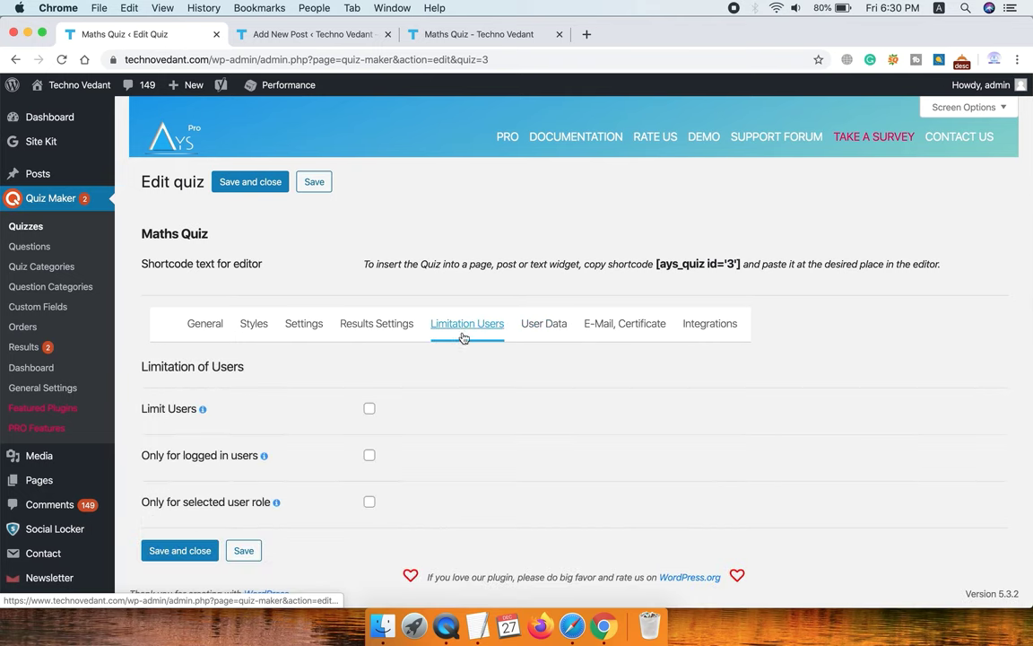
left_click(246, 184)
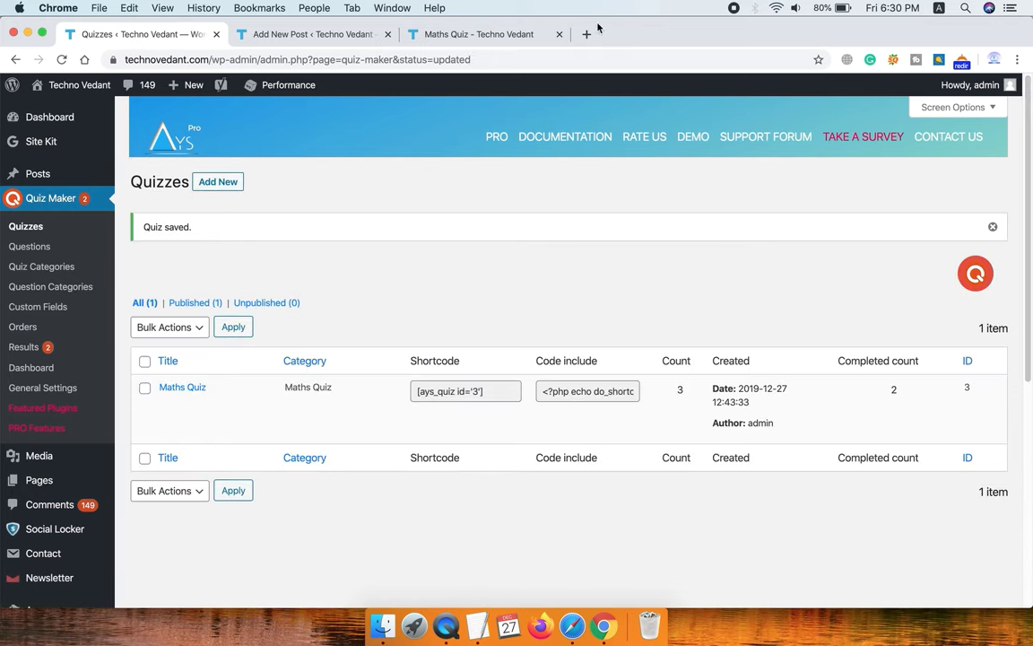
- Look at the Maths Quiz preview page and the title and permalink of its draft post
left_click(412, 33)
scroll(508, 240, "up", 5)
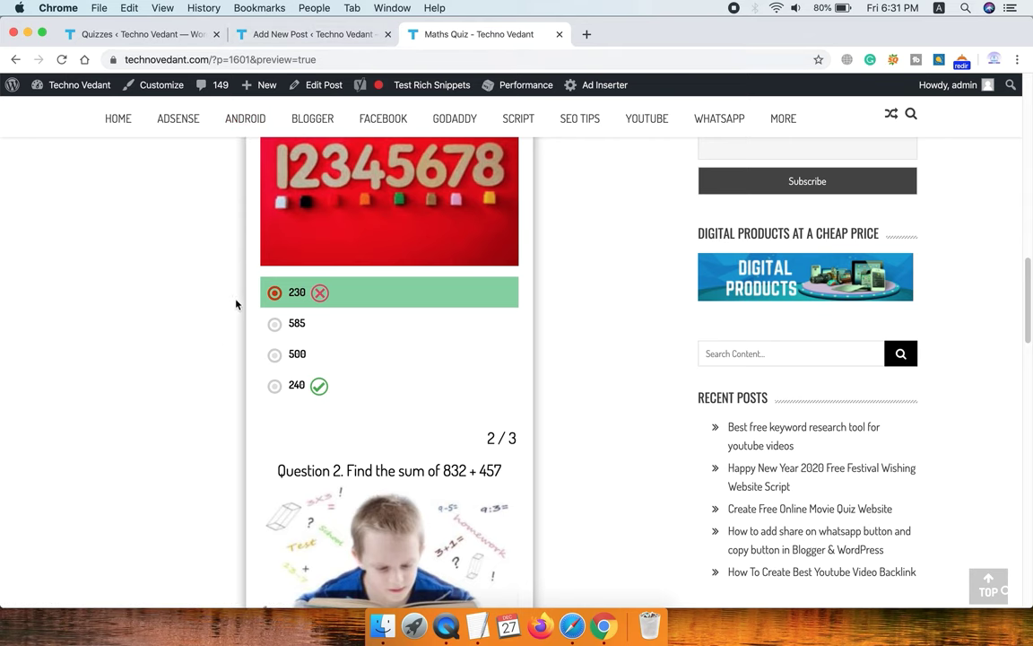
left_click(285, 36)
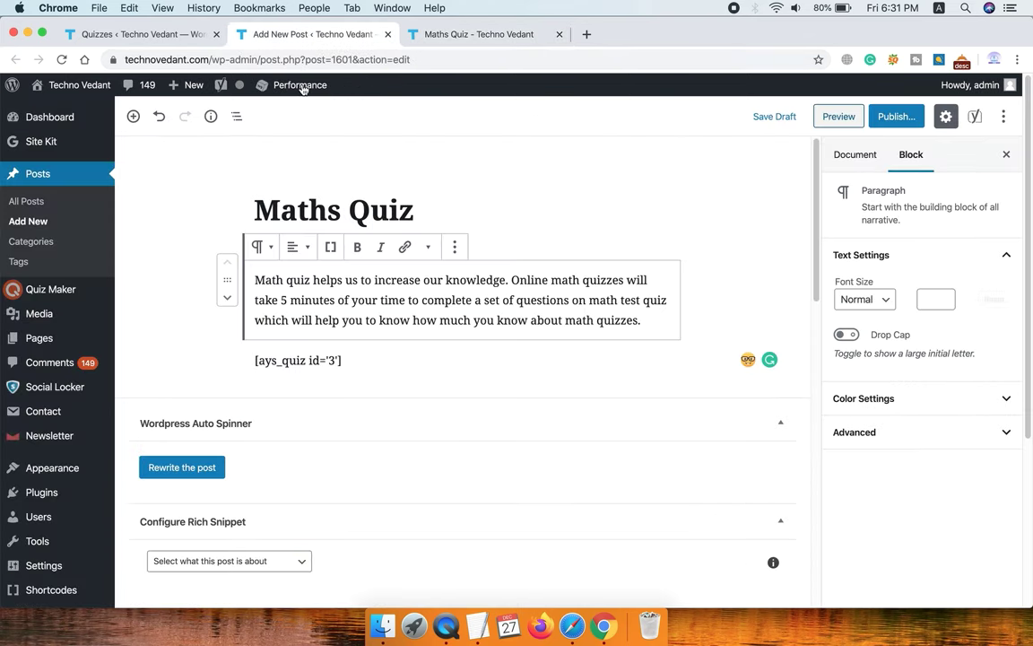
left_click(422, 214)
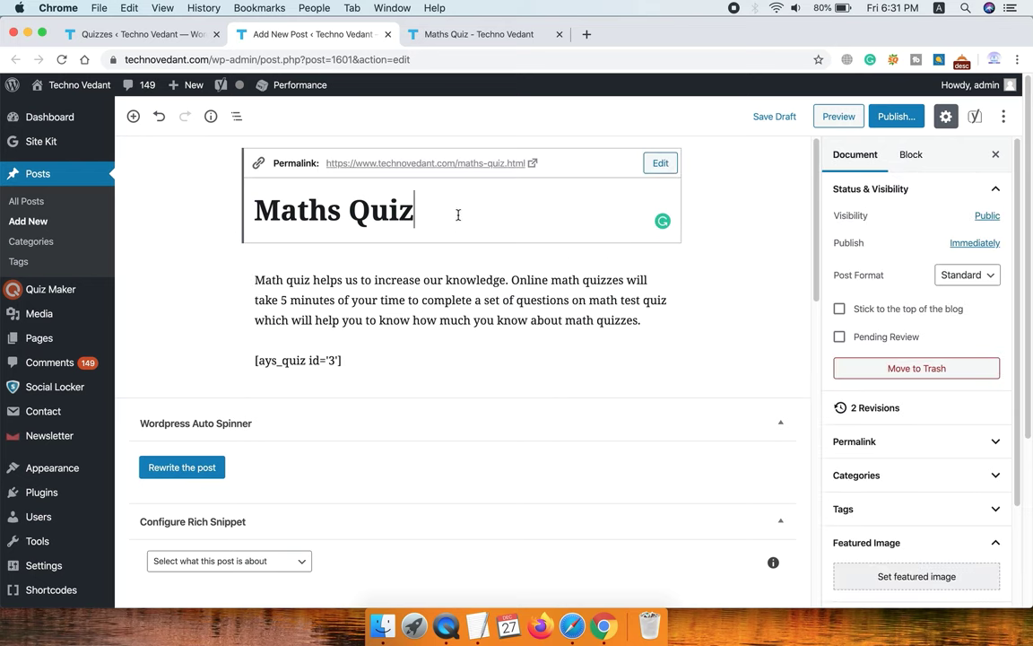
- Enter "Maths Quiz" in Google on a new tab and compare the keyword suggestions with the quiz preview and post title
left_click(588, 34)
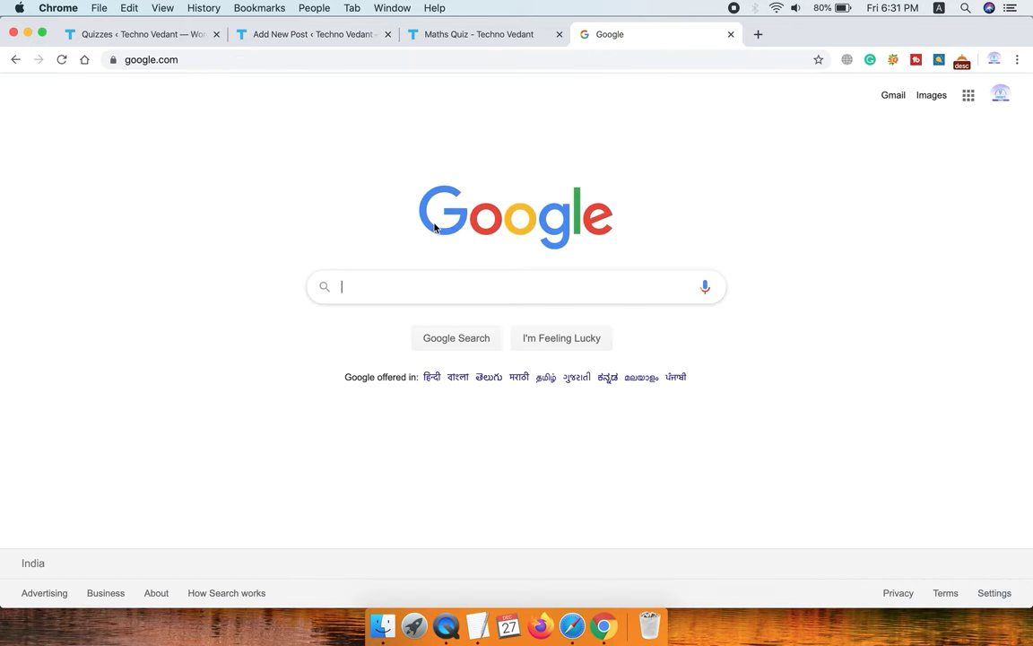
type("Maths Quiz")
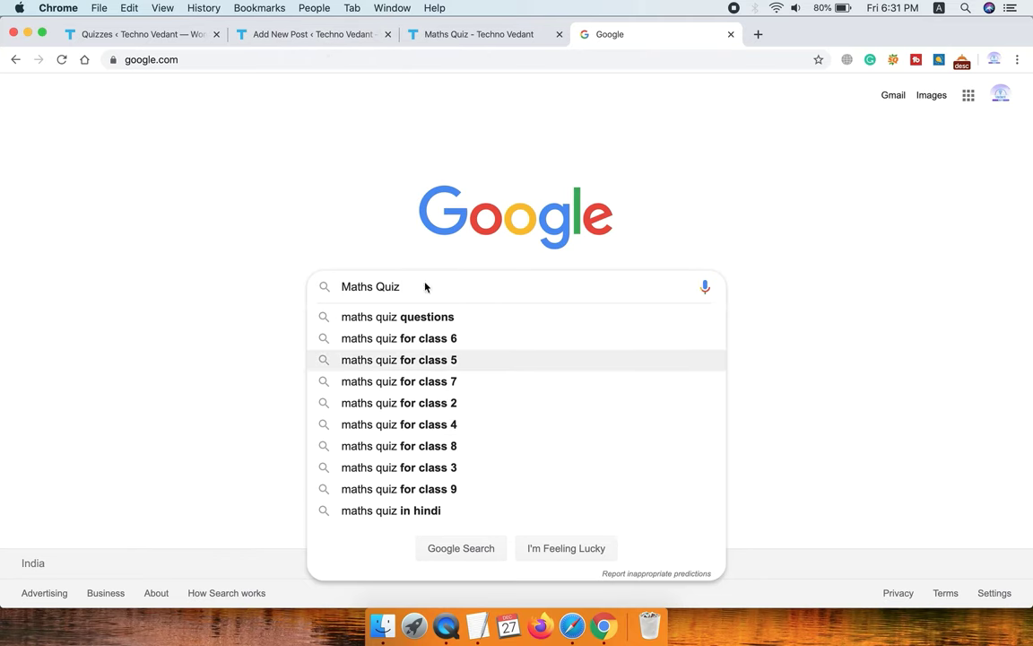
left_click(325, 36)
left_click(394, 34)
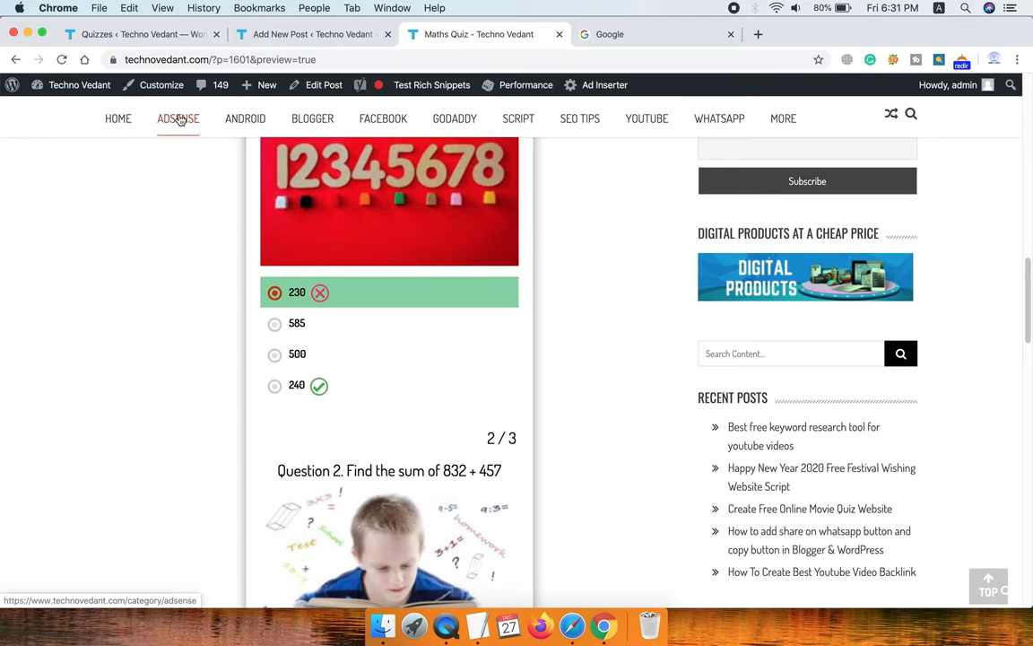
left_click(675, 35)
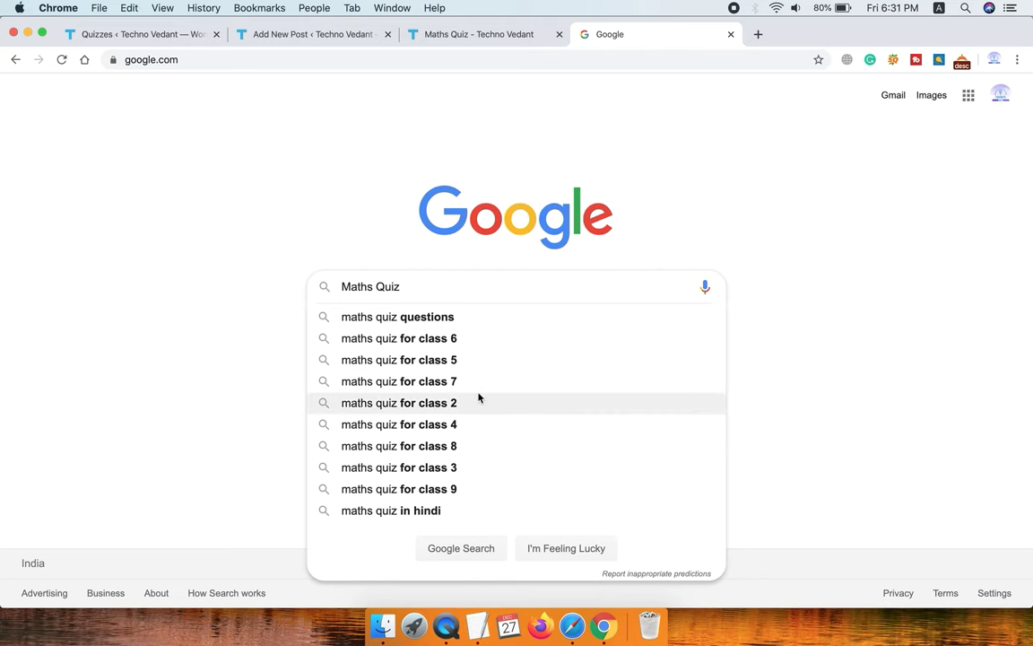
left_click(299, 36)
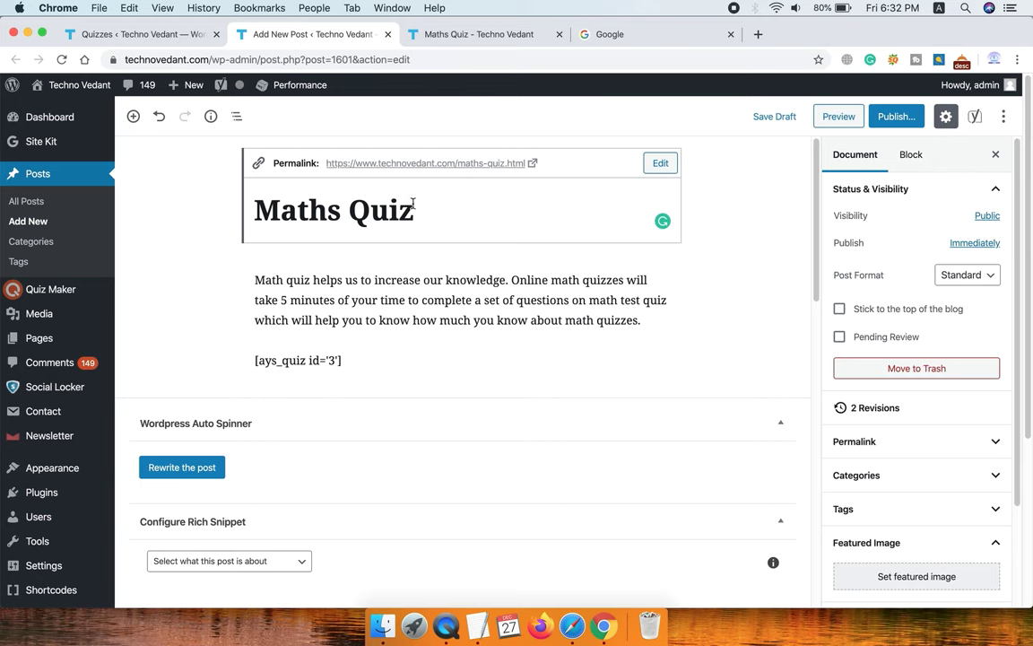
- Reload the Maths Quiz preview, start the quiz and answer 100 for the sum of 111 + 222 + 333
key("ctrl+Tab")
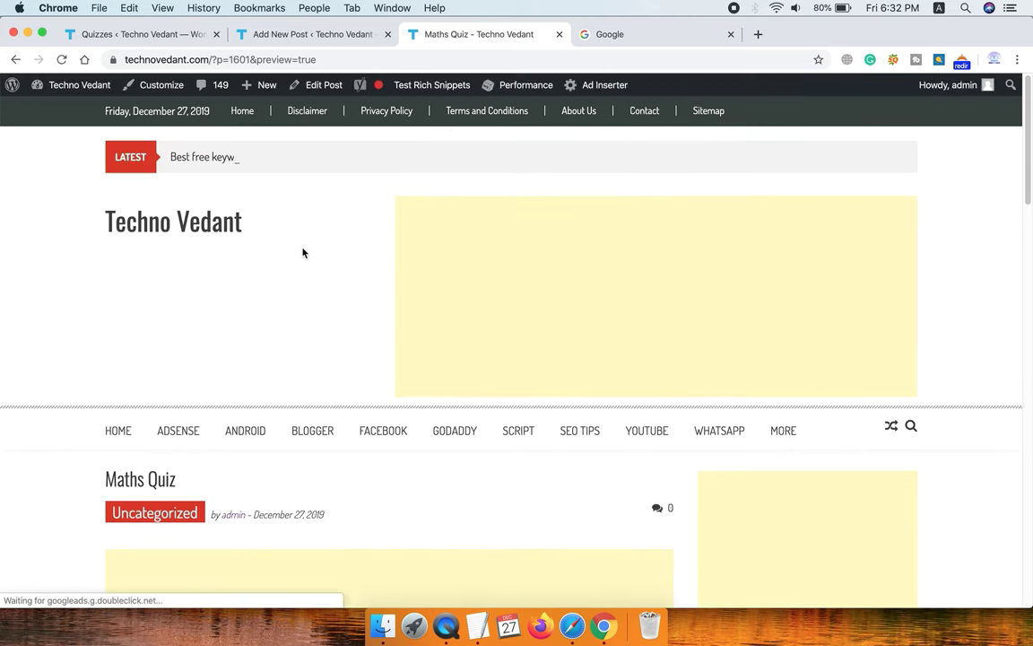
scroll(287, 238, "down", 10)
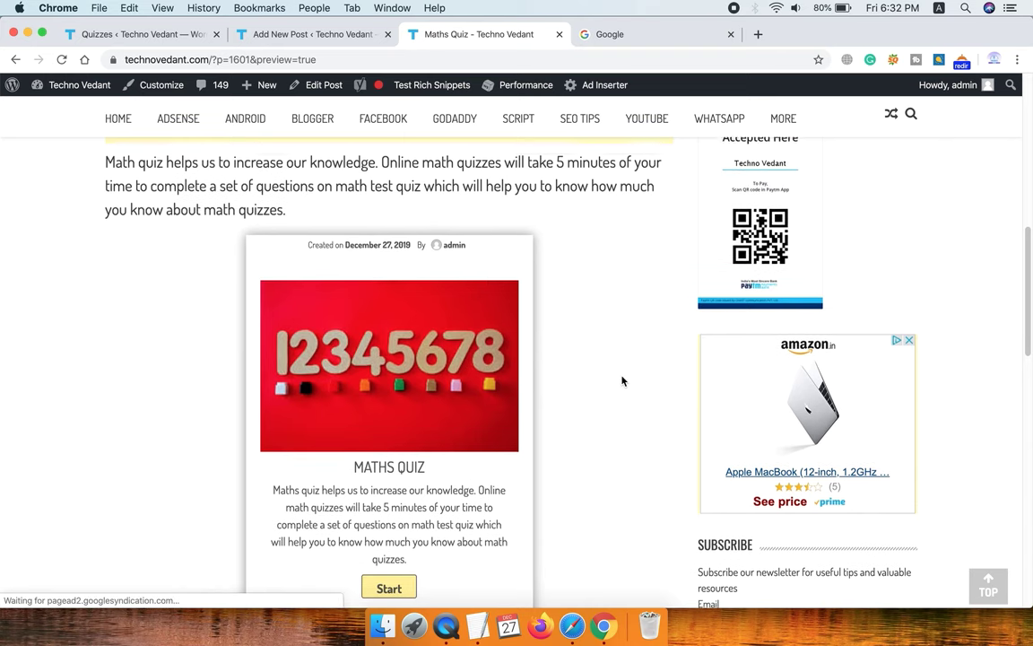
scroll(623, 381, "down", 1)
left_click(401, 570)
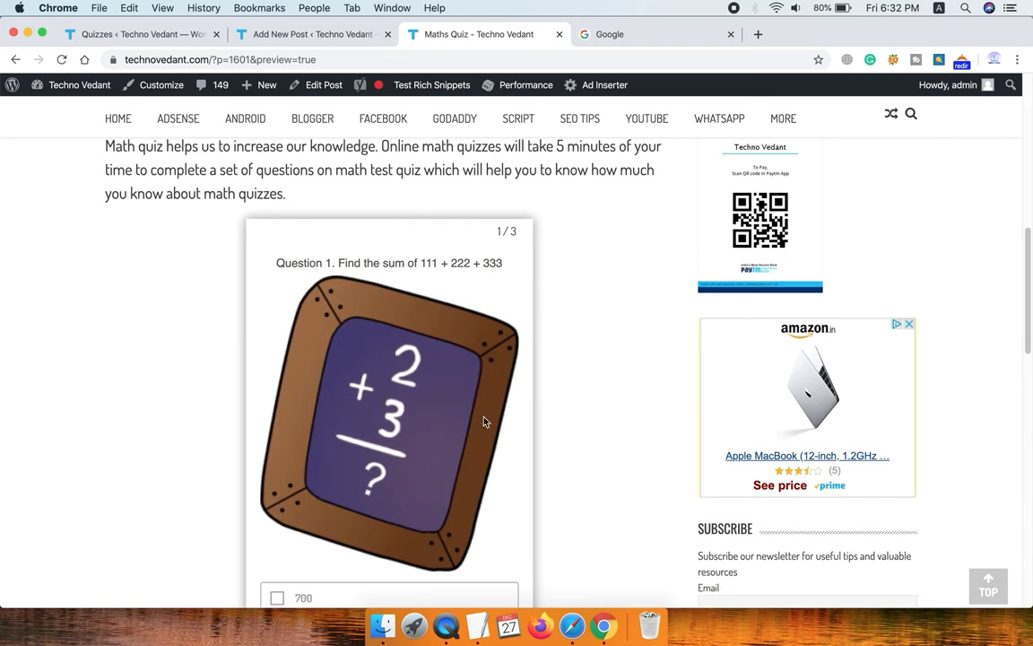
scroll(463, 414, "down", 4)
left_click(295, 499)
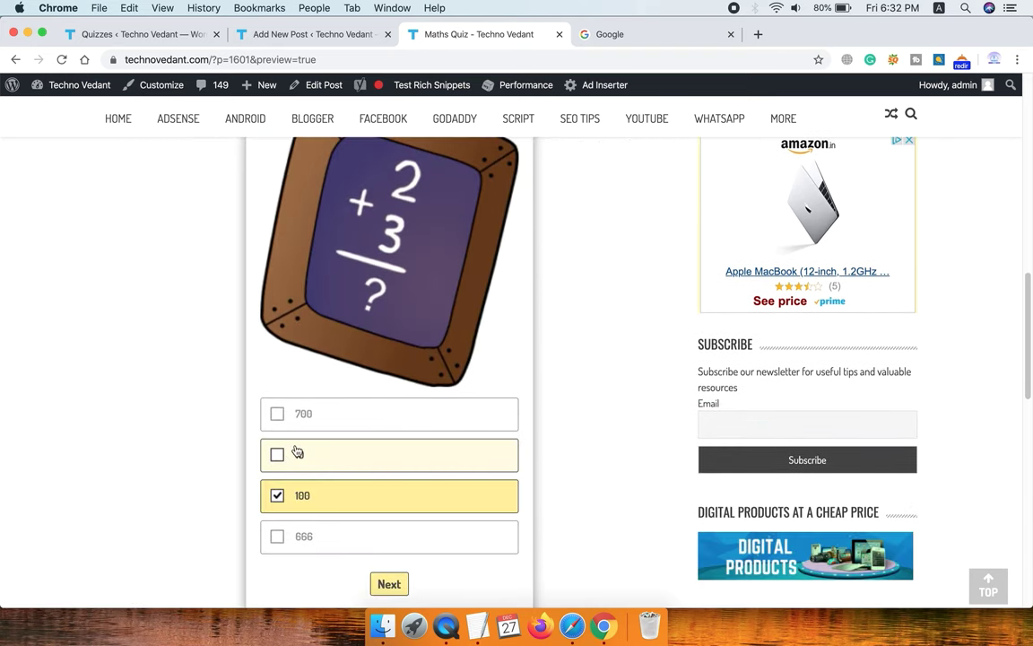
left_click(389, 585)
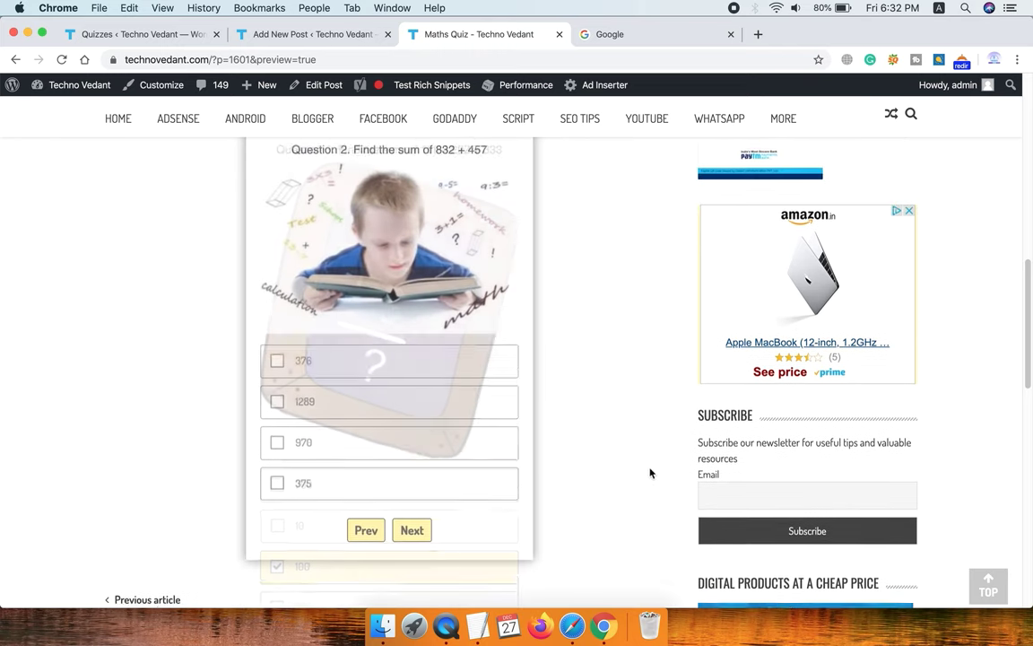
- Answer 1289 for 832 + 457 and 240 for 50 + 90 + 100, and submit the quiz to see the result
left_click(314, 441)
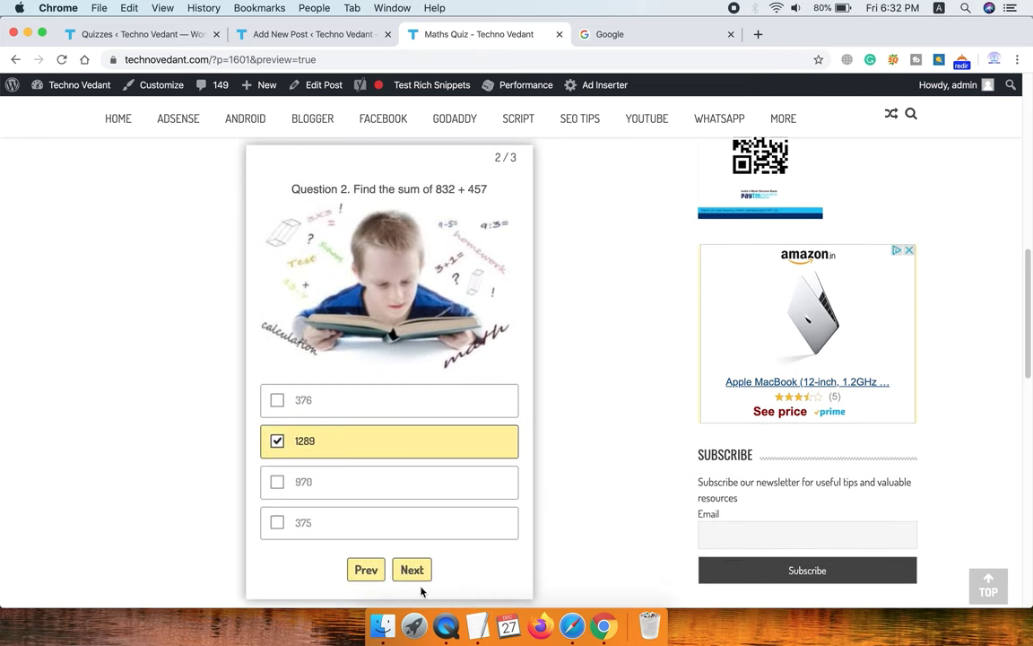
left_click(415, 571)
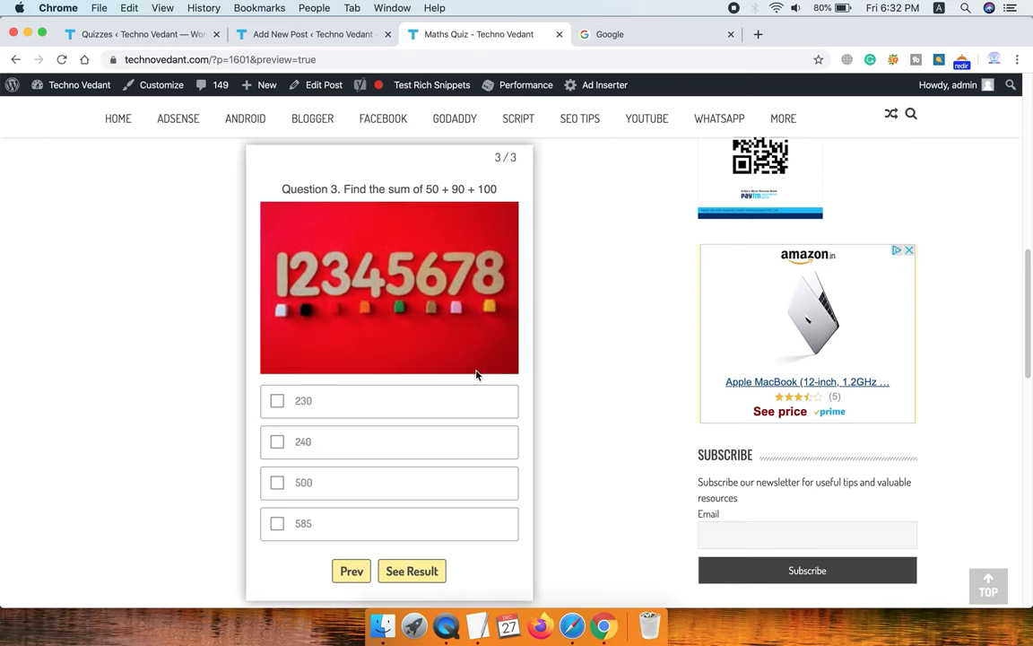
left_click(307, 441)
left_click(411, 573)
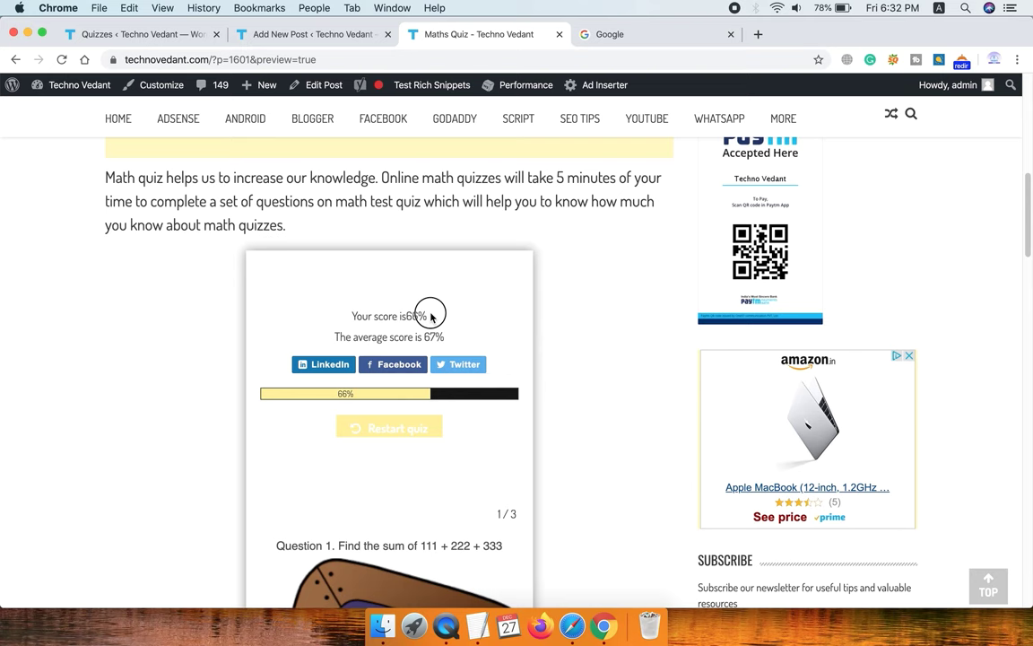
- Review the marked answers to all three questions on the quiz result page
scroll(480, 364, "down", 10)
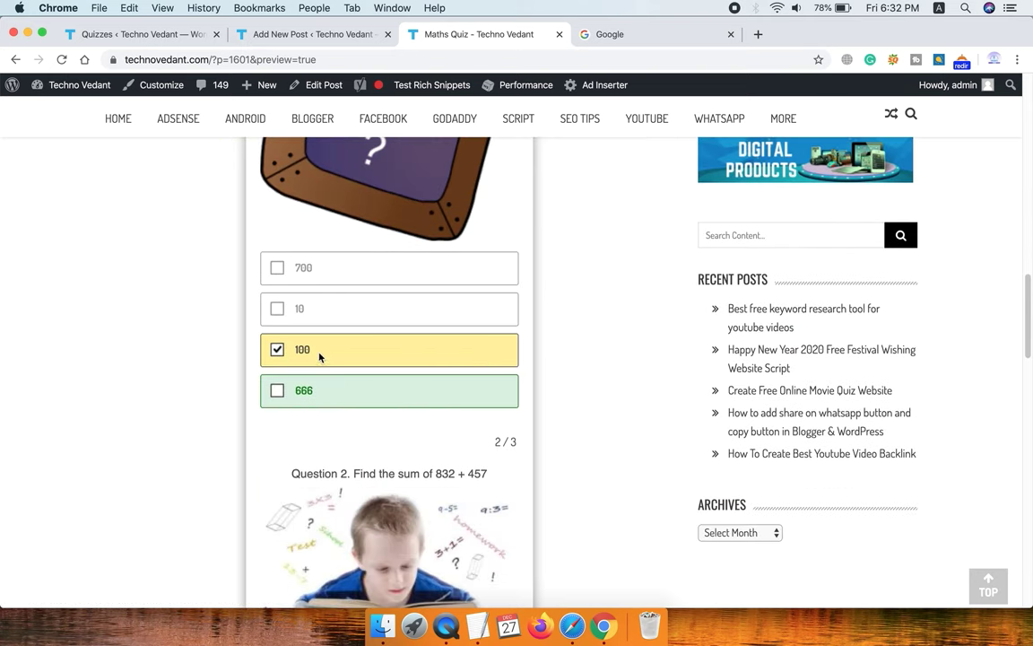
scroll(319, 398, "down", 5)
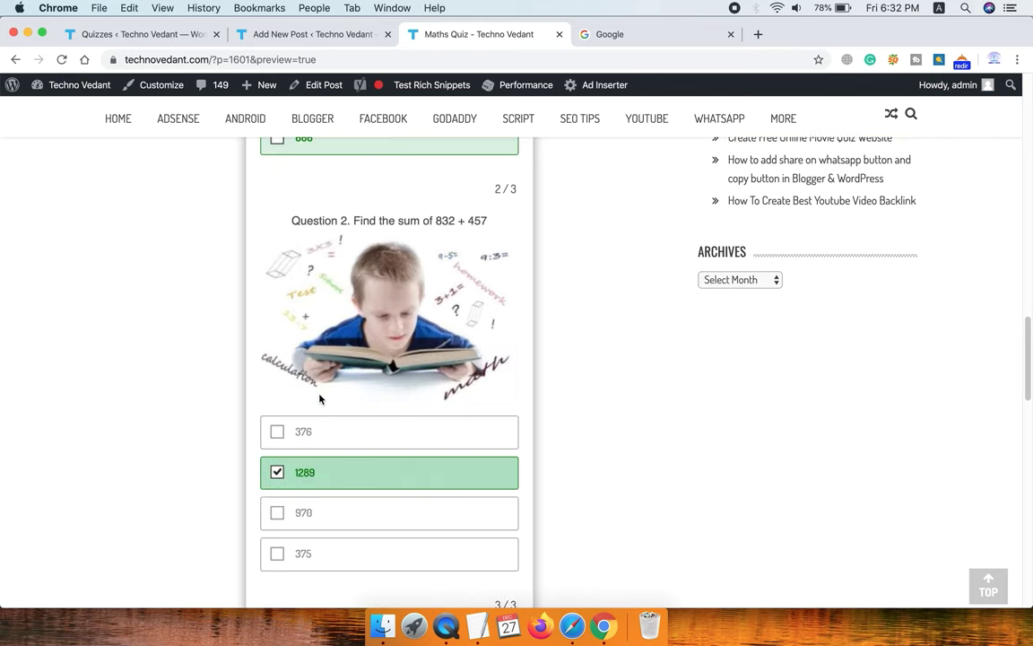
scroll(315, 384, "down", 5)
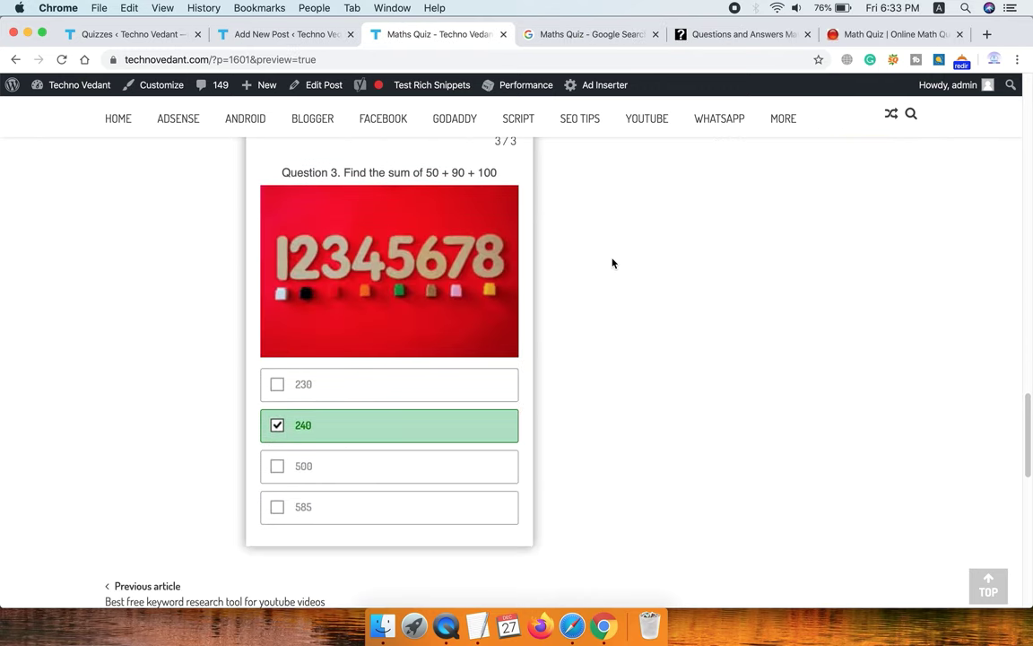
- View the Google results for Maths Quiz and the opened Challenge the Brain and Math-Only-Math quiz pages
left_click(592, 35)
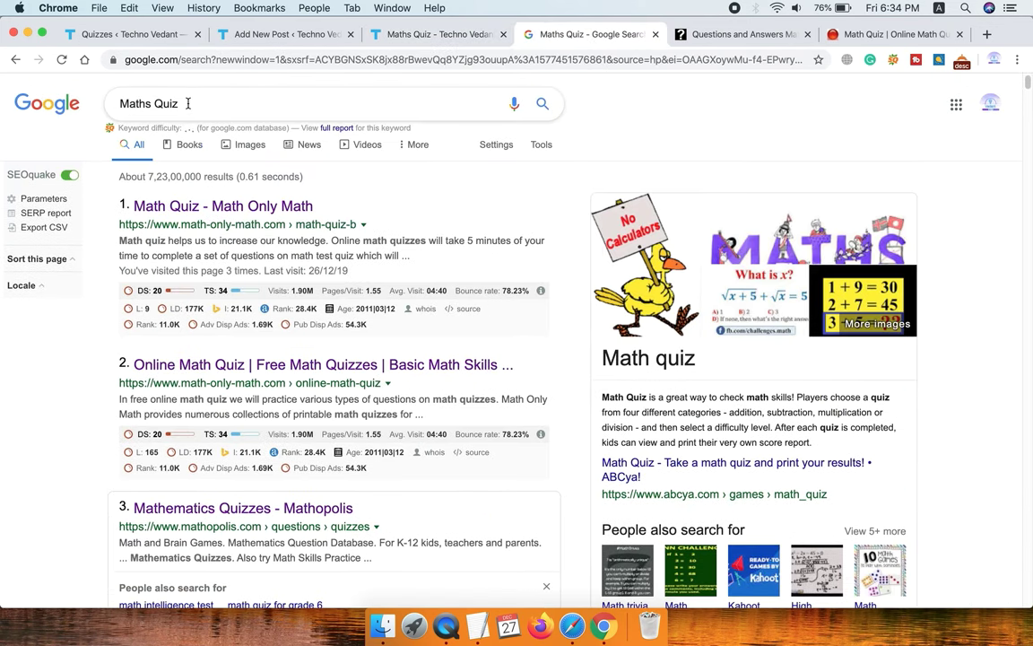
left_click(746, 36)
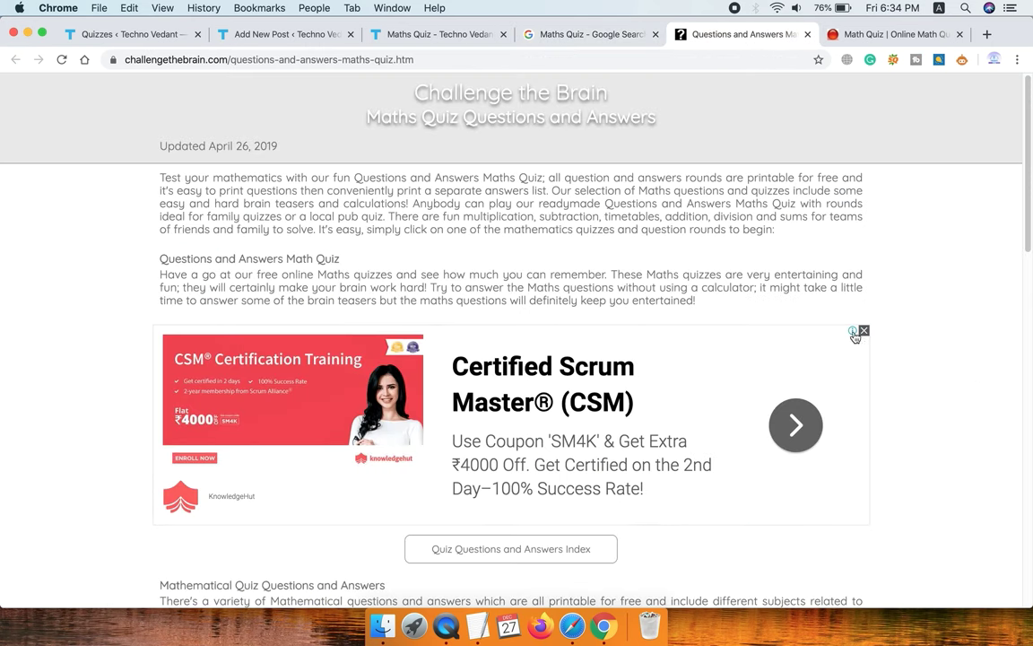
left_click(889, 35)
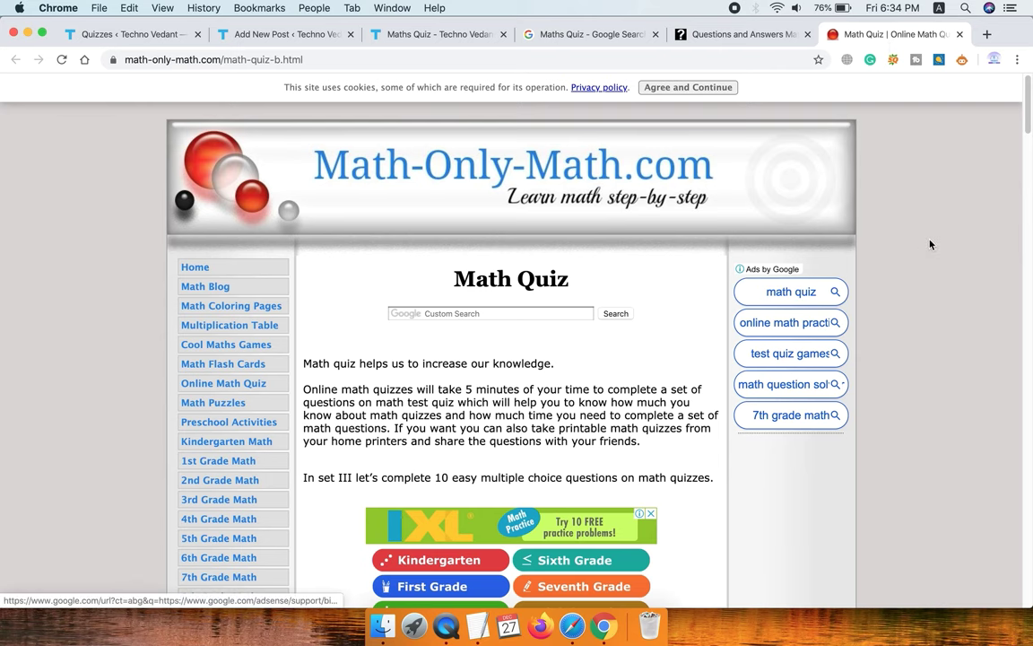
- Check the SEOquake traffic analytics for the Challenge the Brain and Math-Only-Math quiz sites
left_click(749, 36)
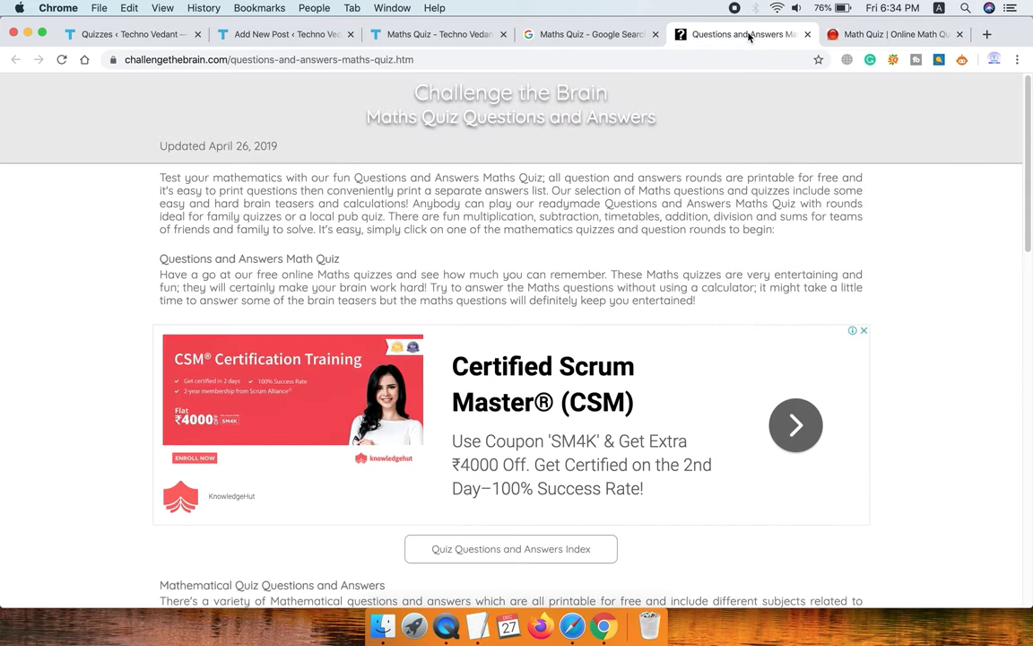
left_click(893, 61)
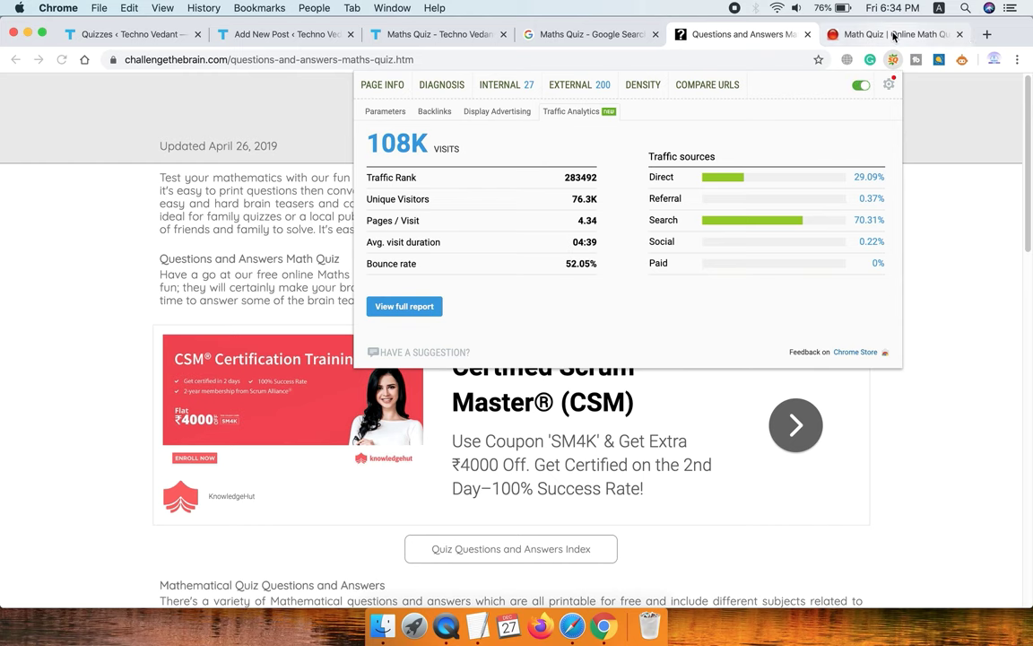
left_click(862, 34)
left_click(869, 60)
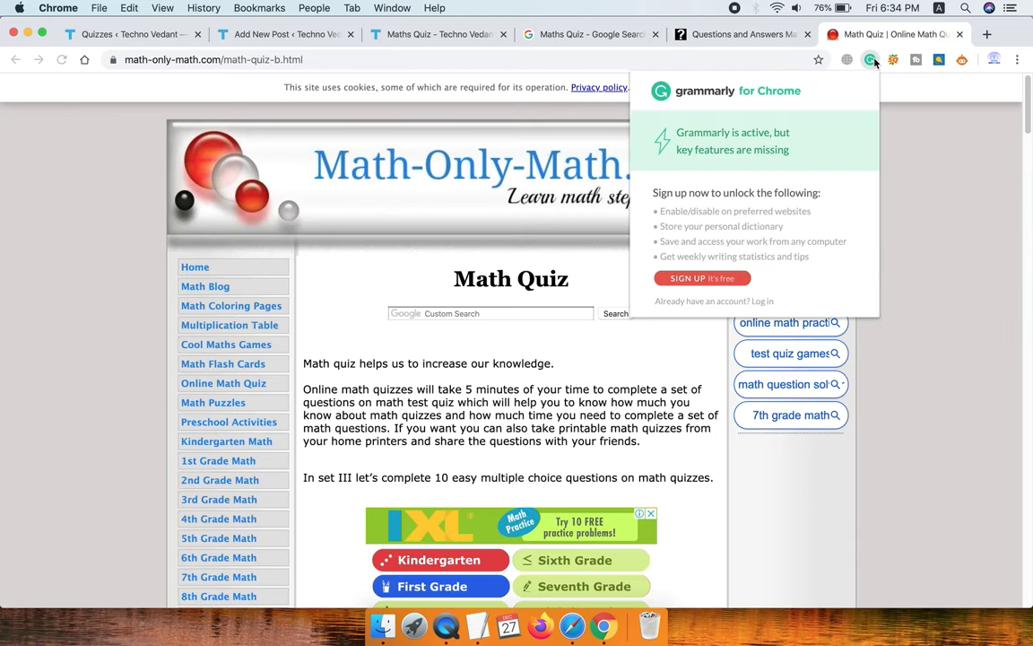
left_click(904, 69)
left_click(893, 60)
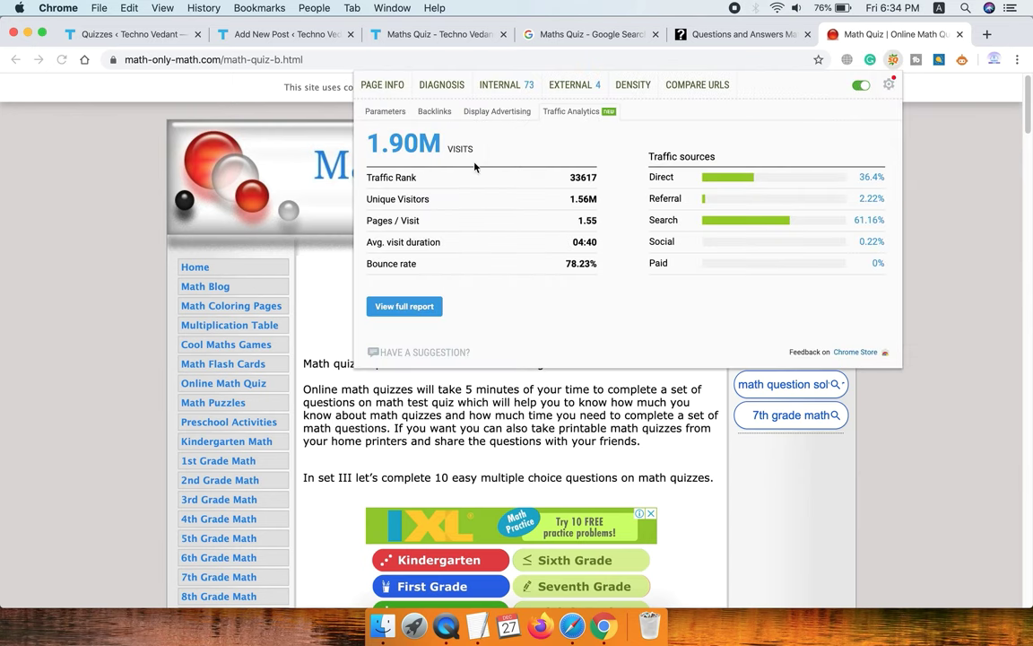